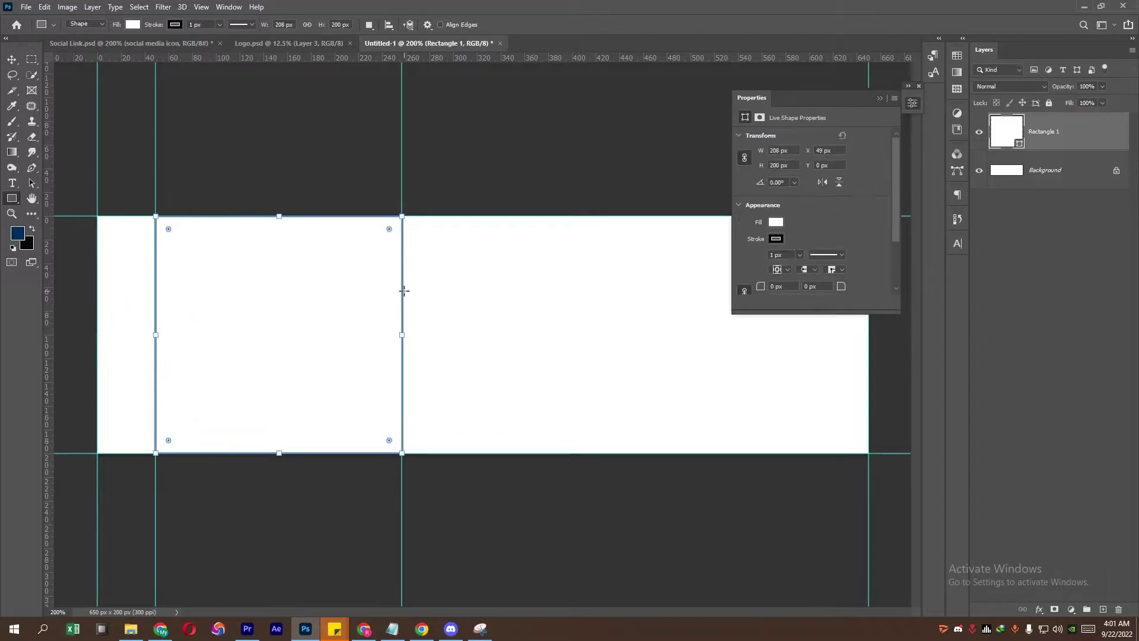
Step: Fill Rectangle 1 with navy #0d2d60, using the hex code copied from the notes
{"action": "left_click", "coordinate": [774, 231]}
{"action": "left_click", "coordinate": [775, 221]}
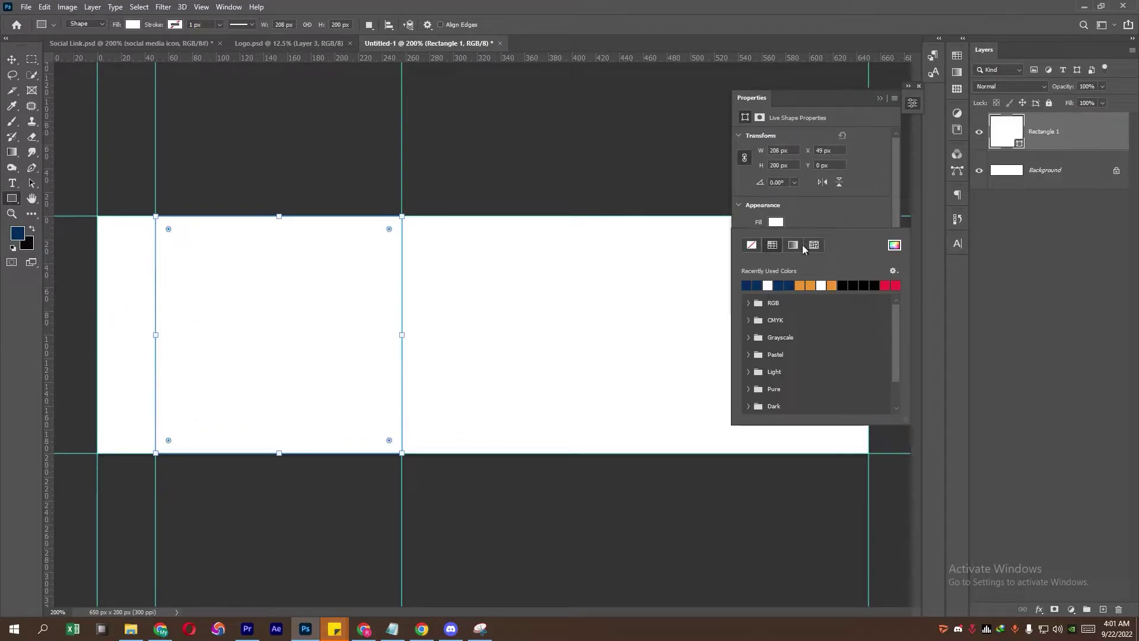
{"action": "left_click", "coordinate": [894, 245]}
{"action": "left_click", "coordinate": [401, 634]}
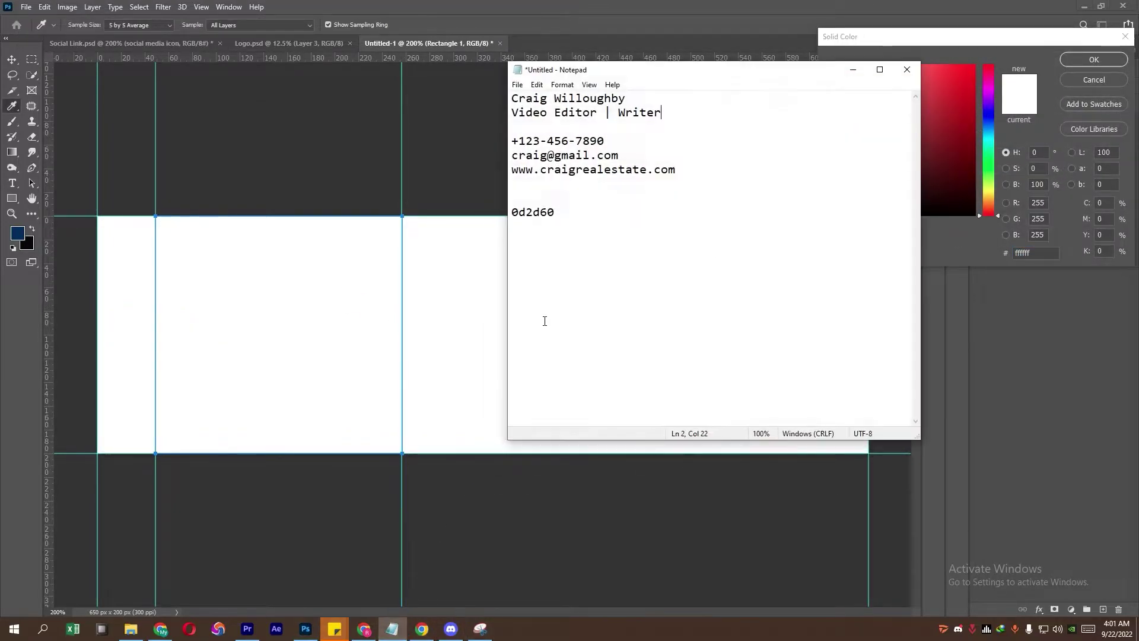
{"action": "double_click", "coordinate": [557, 211]}
{"action": "right_click", "coordinate": [536, 211]}
{"action": "left_click", "coordinate": [563, 254]}
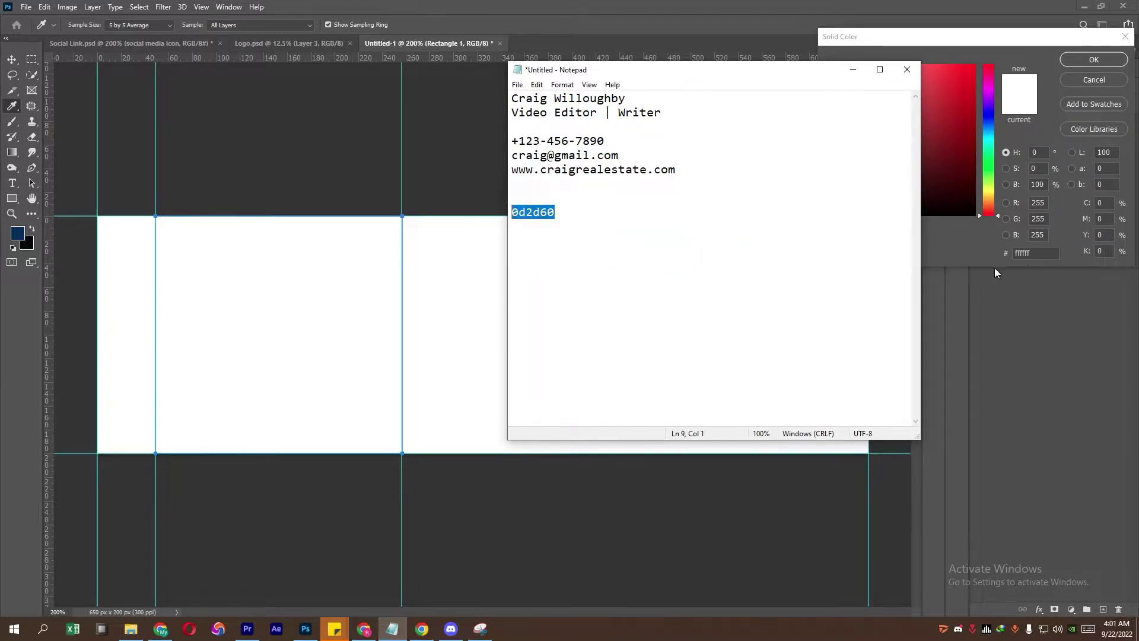
{"action": "double_click", "coordinate": [1030, 254]}
{"action": "key", "text": "ctrl+v"}
{"action": "left_click", "coordinate": [1089, 61]}
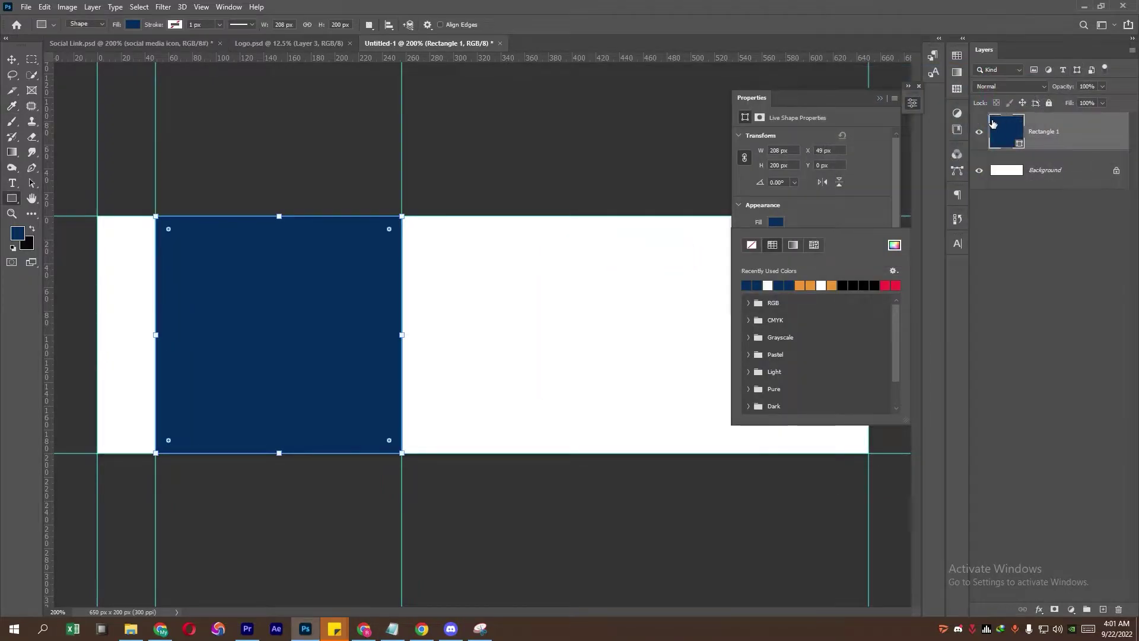
{"action": "left_click", "coordinate": [878, 97]}
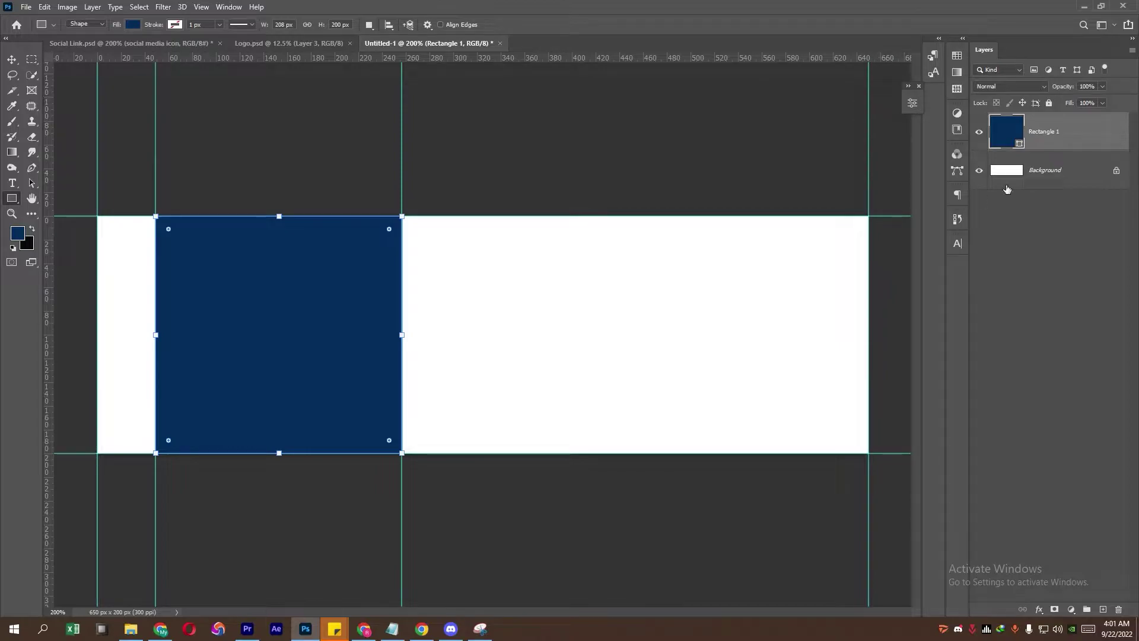
Step: Add a text layer right of the navy block holding the person's name, copied from the notes
{"action": "left_click", "coordinate": [12, 182]}
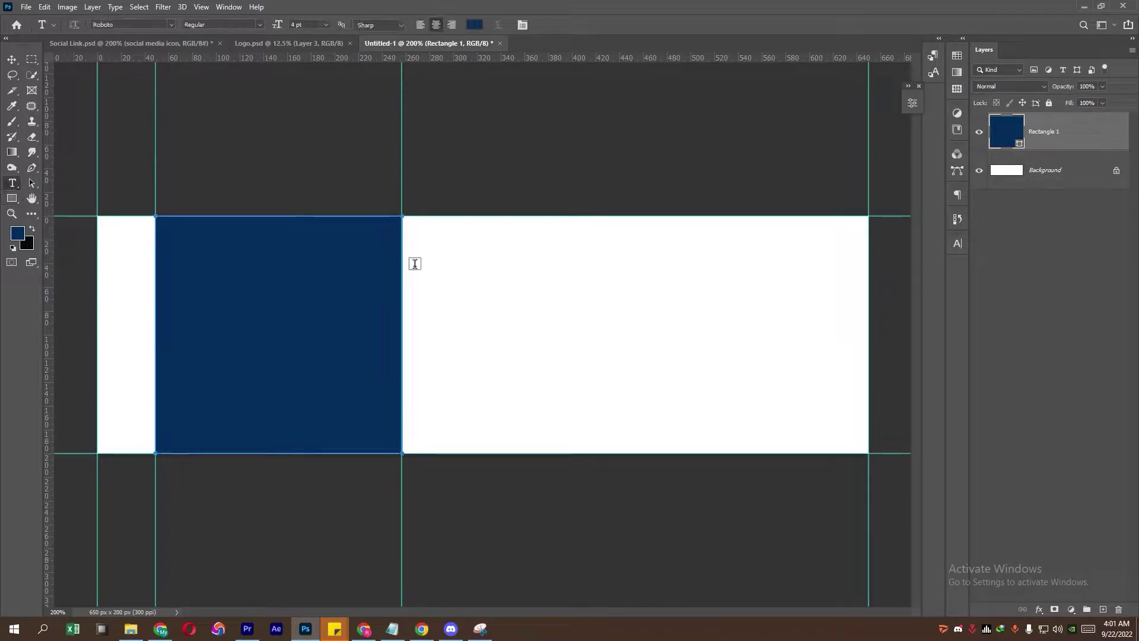
{"action": "left_click", "coordinate": [491, 264]}
{"action": "left_click", "coordinate": [406, 630]}
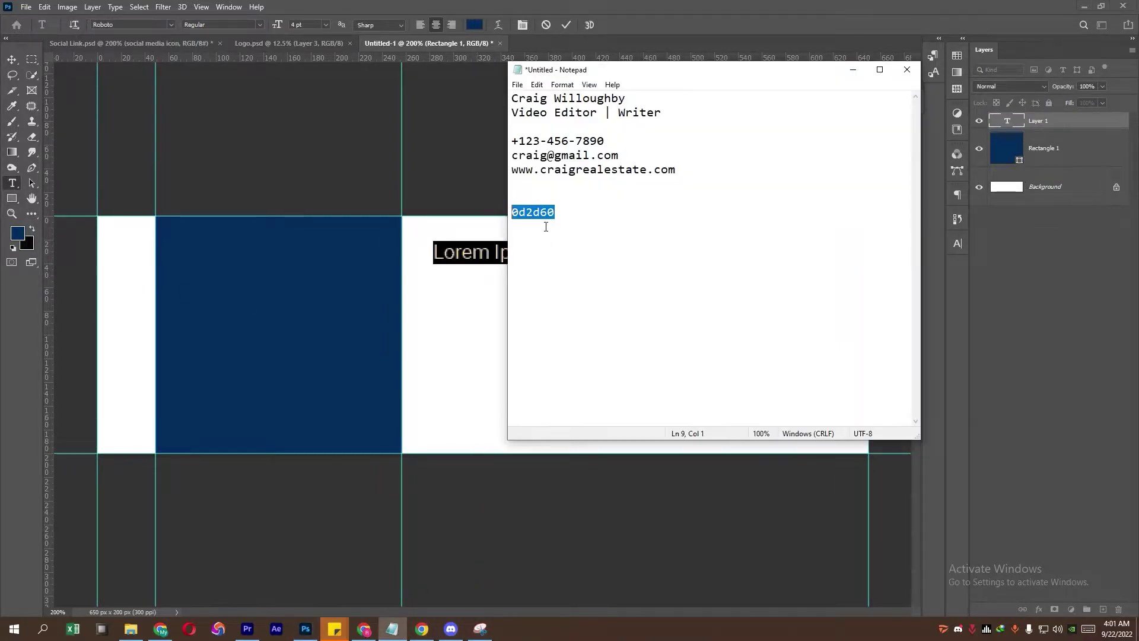
{"action": "left_click_drag", "start_coordinate": [636, 101], "coordinate": [435, 102]}
{"action": "key", "text": "ctrl+c"}
{"action": "key", "text": "alt+Tab"}
{"action": "key", "text": "ctrl+v"}
{"action": "left_click", "coordinate": [12, 59]}
Step: Set the name to Roboto Bold 7 pt and shift it about 57 px right
{"action": "left_click", "coordinate": [957, 243]}
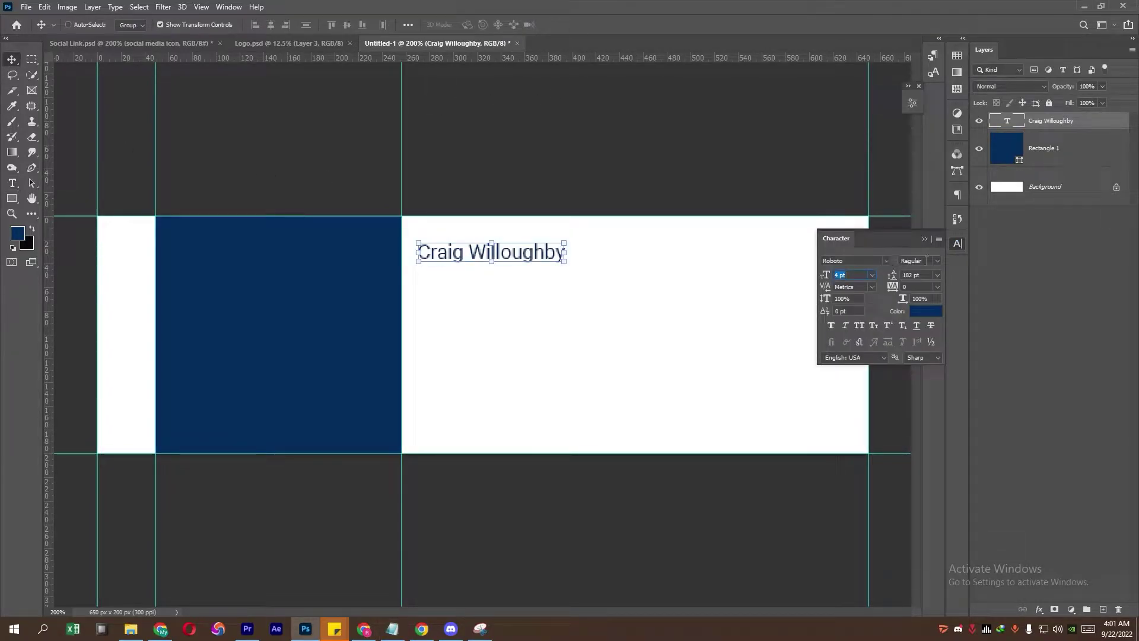
{"action": "left_click", "coordinate": [936, 261]}
{"action": "left_click", "coordinate": [925, 347]}
{"action": "left_click", "coordinate": [888, 259]}
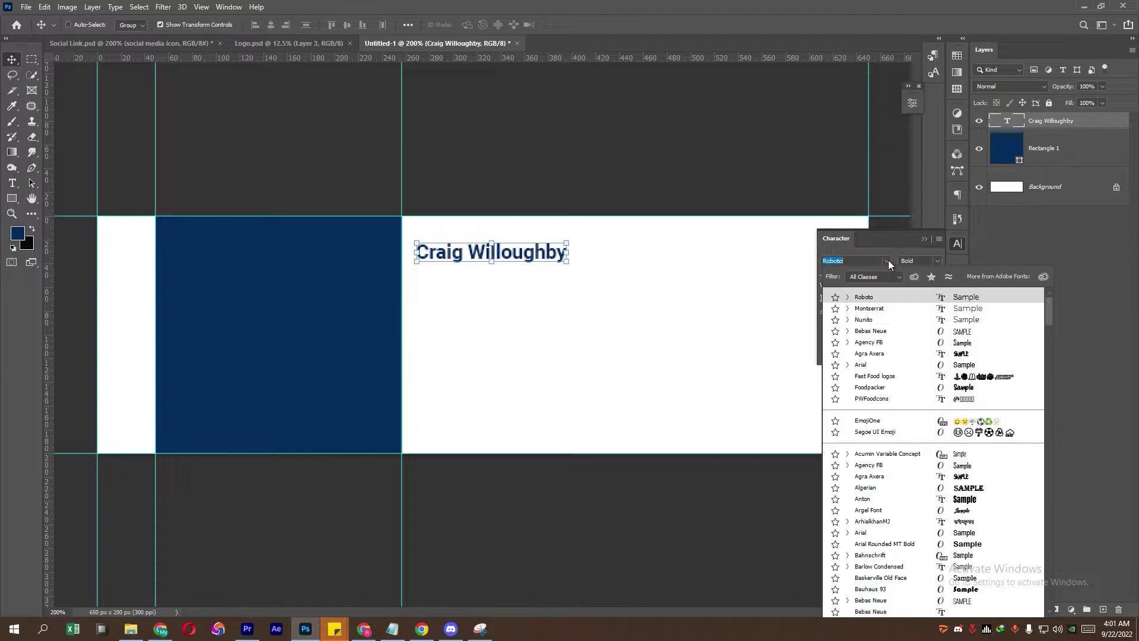
{"action": "left_click", "coordinate": [874, 298]}
{"action": "key", "text": "Up"}
{"action": "key", "text": "Up"}
{"action": "key", "text": "Up"}
{"action": "left_click", "coordinate": [924, 239]}
{"action": "left_click_drag", "start_coordinate": [553, 256], "coordinate": [618, 256]}
{"action": "key", "text": "Return"}
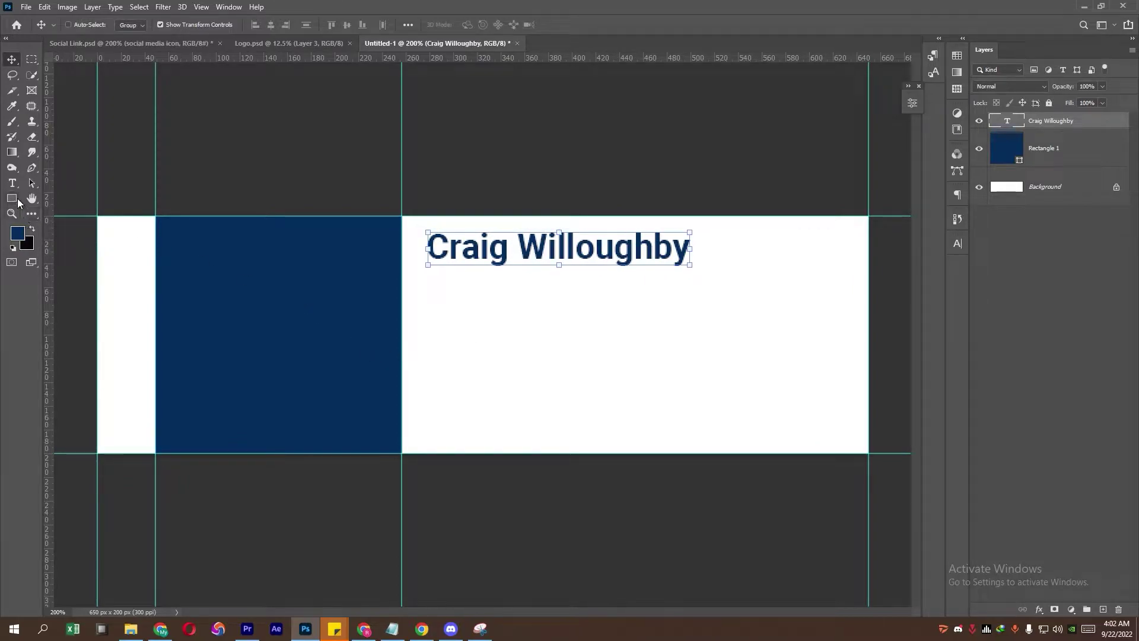
Step: Draw a thin 3 px tall rectangle under the name and remove its stroke
{"action": "left_click", "coordinate": [16, 201]}
{"action": "left_click_drag", "start_coordinate": [426, 272], "coordinate": [855, 273]}
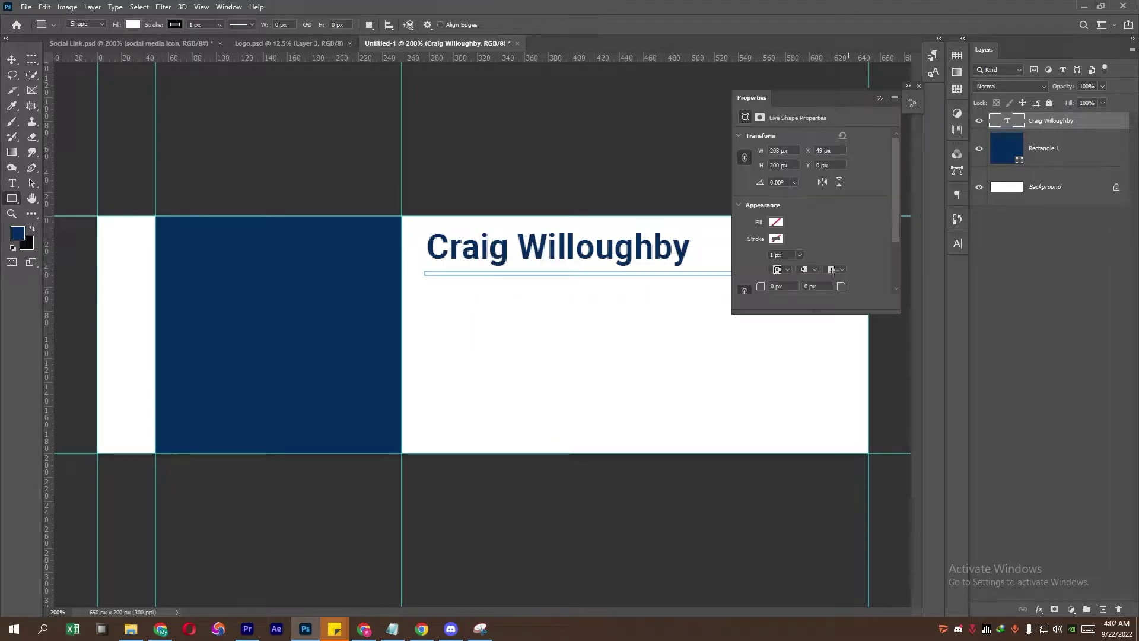
{"action": "left_click", "coordinate": [776, 239]}
{"action": "left_click", "coordinate": [752, 262]}
Step: Fill the underline bar with navy #0d2d60, using the hex code copied from the notes
{"action": "left_click", "coordinate": [776, 222]}
{"action": "left_click", "coordinate": [895, 245]}
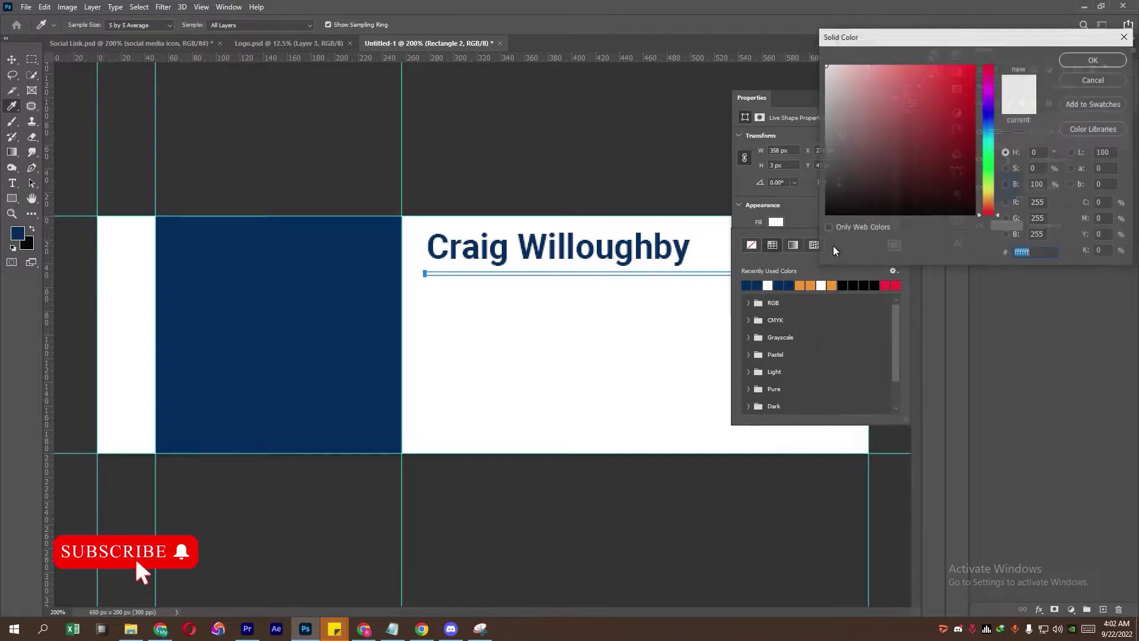
{"action": "key", "text": "ctrl+v"}
{"action": "key", "text": "ctrl+z"}
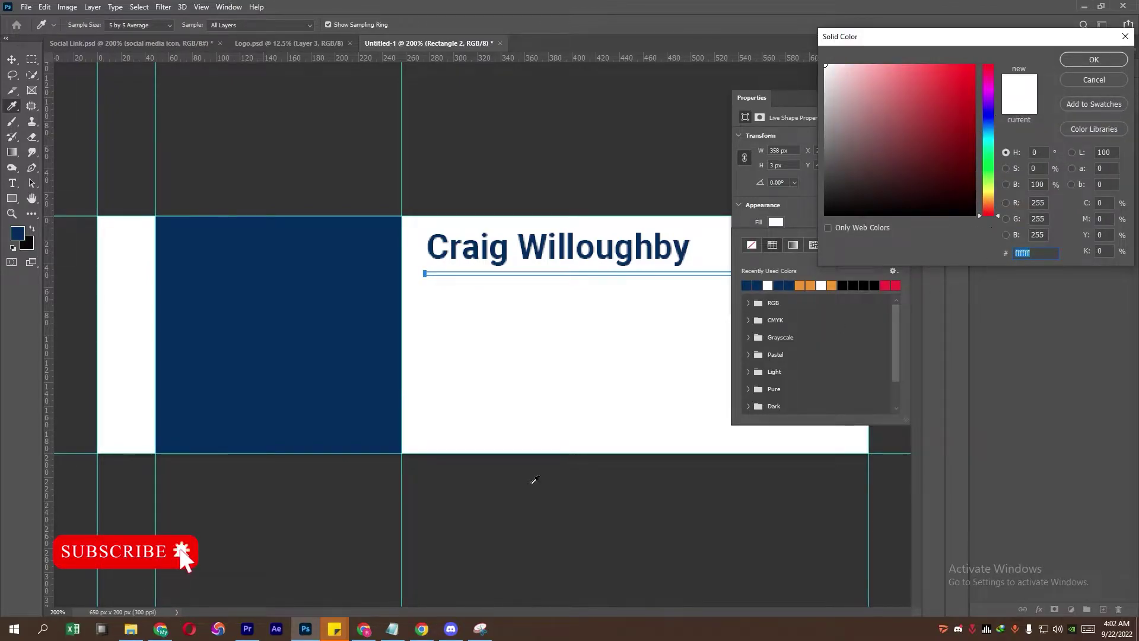
{"action": "left_click", "coordinate": [392, 628]}
{"action": "left_click_drag", "start_coordinate": [557, 212], "coordinate": [512, 212]}
{"action": "right_click", "coordinate": [553, 209]}
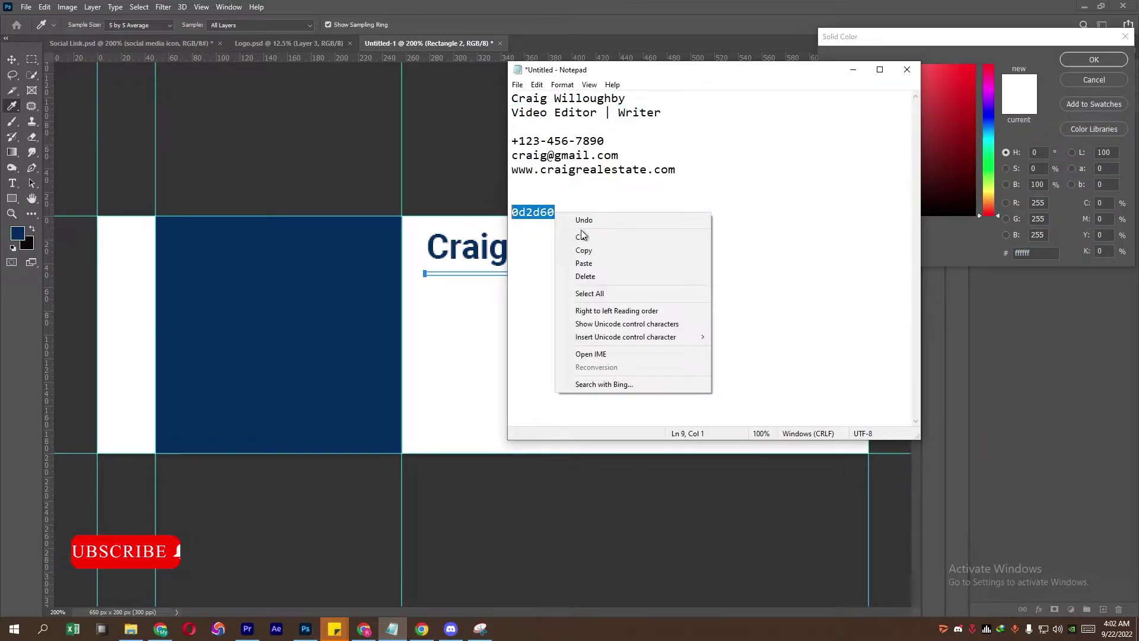
{"action": "left_click", "coordinate": [579, 247]}
{"action": "left_click", "coordinate": [1038, 254]}
{"action": "key", "text": "ctrl+v"}
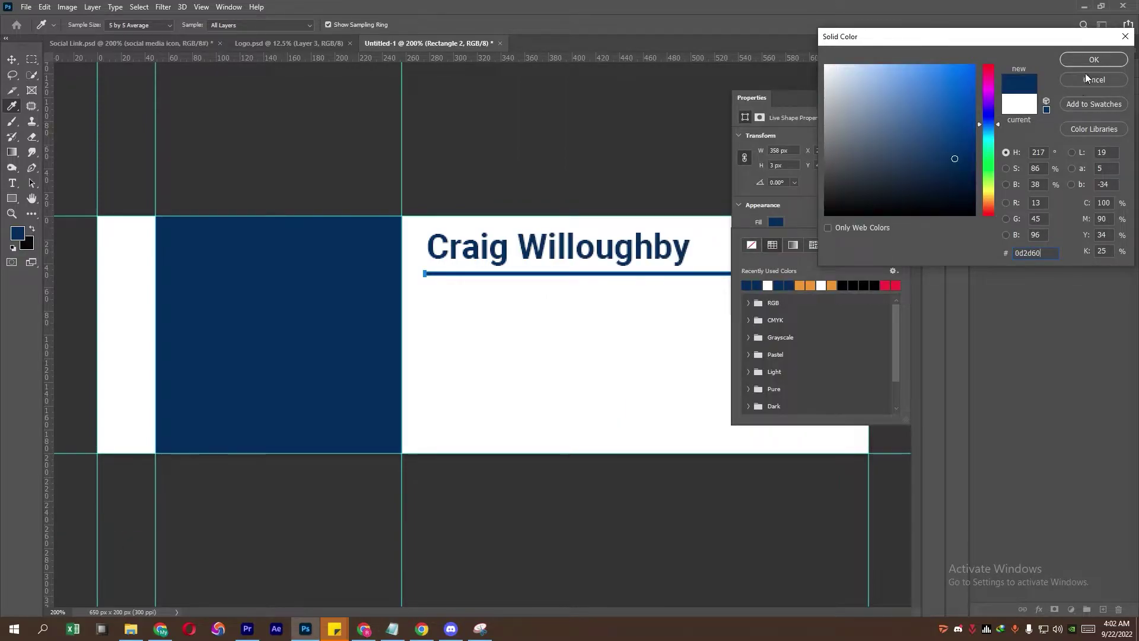
{"action": "left_click", "coordinate": [1093, 59]}
{"action": "left_click", "coordinate": [859, 184]}
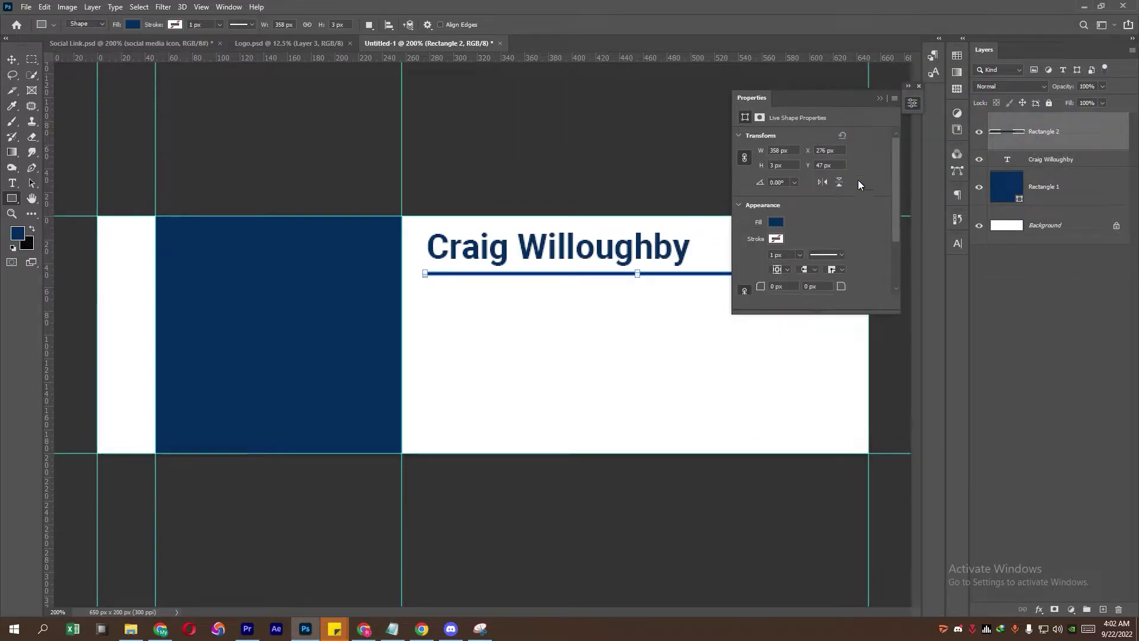
{"action": "left_click", "coordinate": [880, 100]}
{"action": "left_click", "coordinate": [29, 60]}
{"action": "left_click", "coordinate": [1073, 188]}
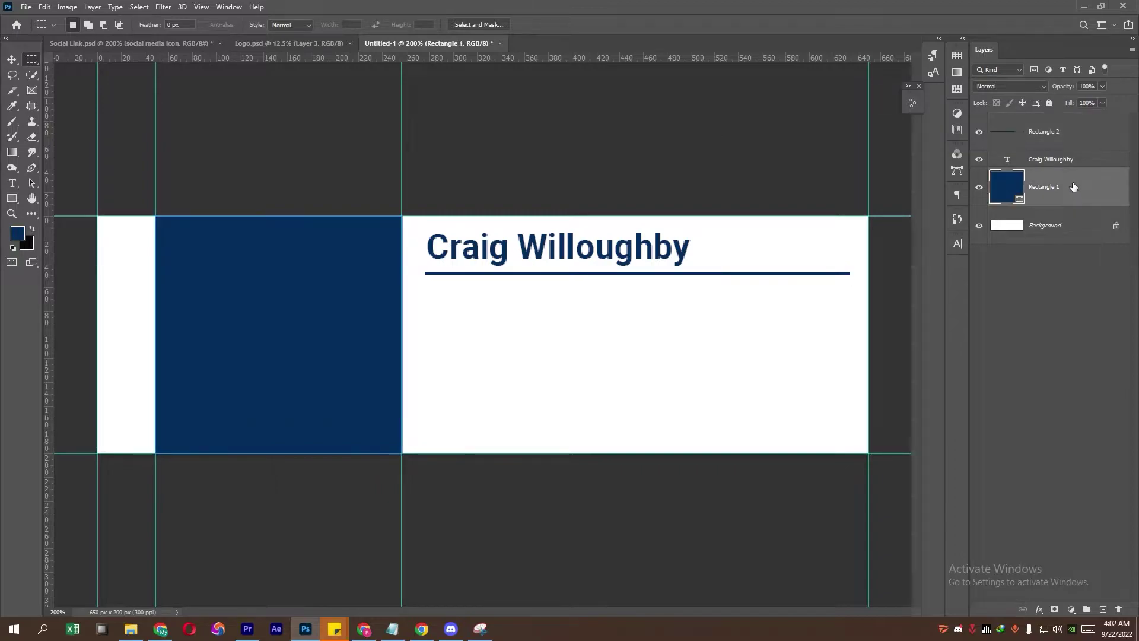
Step: Zoom in on the underline and make it thinner with Free Transform
{"action": "left_click", "coordinate": [740, 283], "text": "ctrl"}
{"action": "left_click", "coordinate": [1068, 130]}
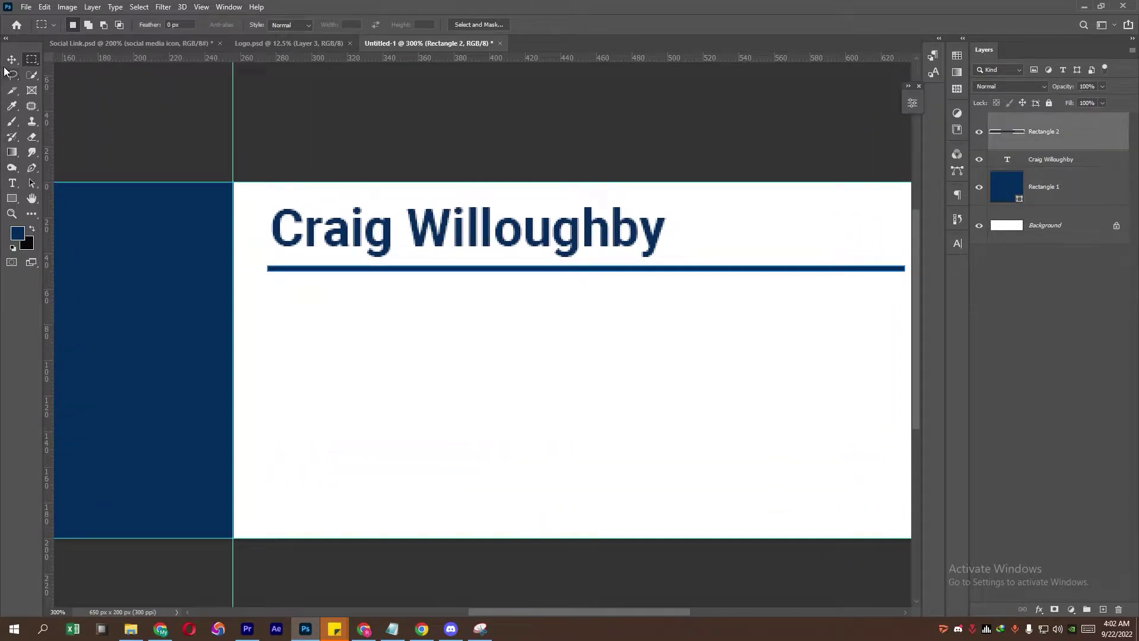
{"action": "left_click", "coordinate": [13, 62]}
{"action": "left_click", "coordinate": [624, 276], "text": "ctrl"}
{"action": "left_click", "coordinate": [576, 262]}
{"action": "key", "text": "Down"}
{"action": "key", "text": "Down"}
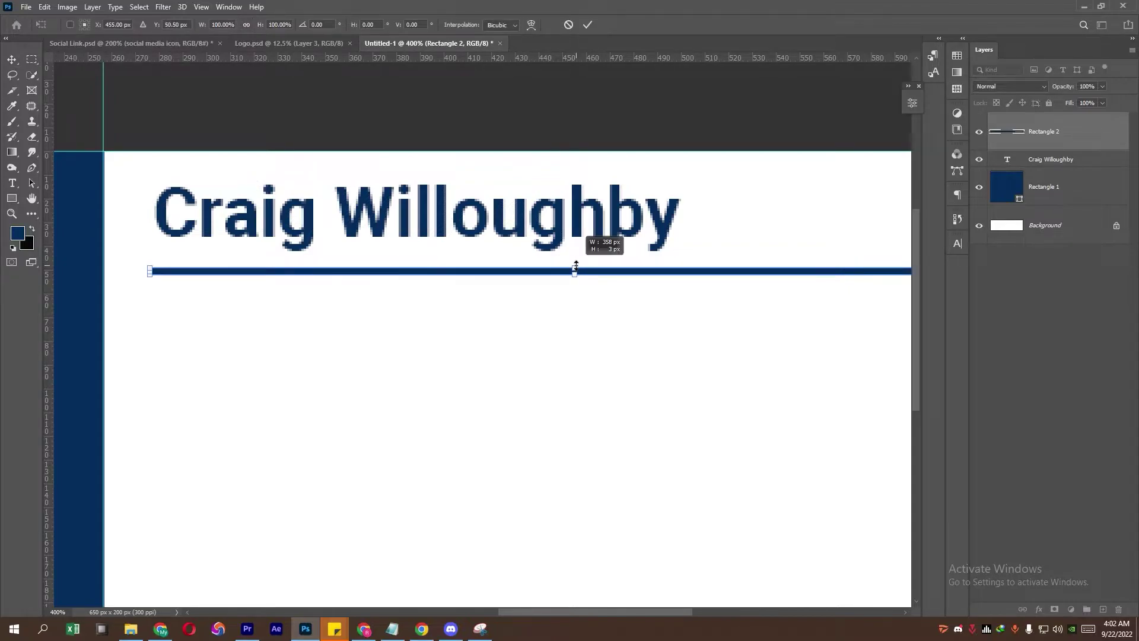
{"action": "left_click_drag", "start_coordinate": [574, 264], "coordinate": [575, 272]}
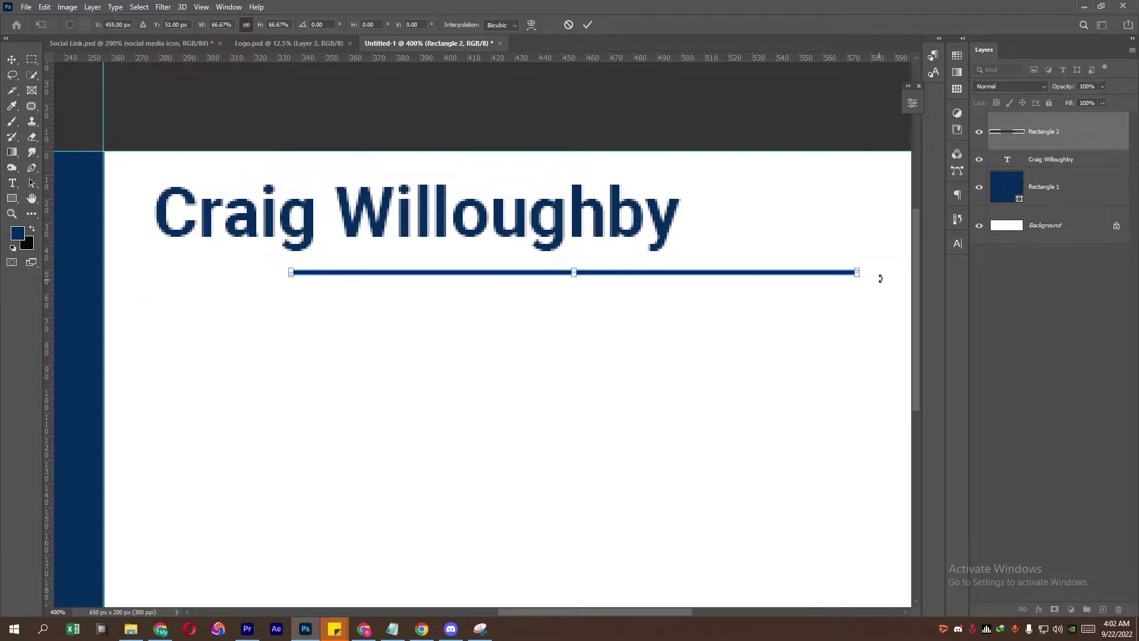
Step: Add a vertical guide at the name's left edge and try stretching the underline from it, then revert
{"action": "left_click_drag", "start_coordinate": [51, 332], "coordinate": [141, 332]}
{"action": "left_click_drag", "start_coordinate": [377, 275], "coordinate": [227, 276]}
{"action": "left_click_drag", "start_coordinate": [707, 273], "coordinate": [825, 273]}
{"action": "scroll", "coordinate": [830, 285], "scroll_direction": "right", "scroll_amount": 5}
{"action": "left_click_drag", "start_coordinate": [591, 273], "coordinate": [764, 274]}
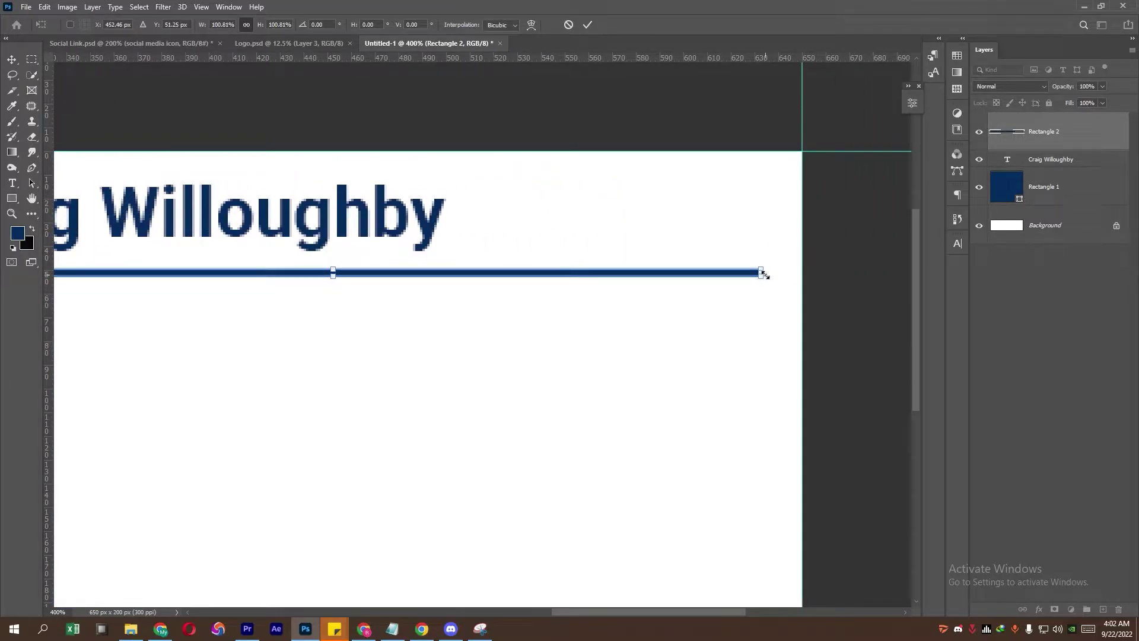
{"action": "key", "text": "Return"}
{"action": "key", "text": "ctrl+z"}
{"action": "left_click_drag", "start_coordinate": [522, 295], "coordinate": [734, 297]}
Step: Shift the underline slightly and thin it again at higher zoom
{"action": "left_click_drag", "start_coordinate": [292, 273], "coordinate": [281, 281]}
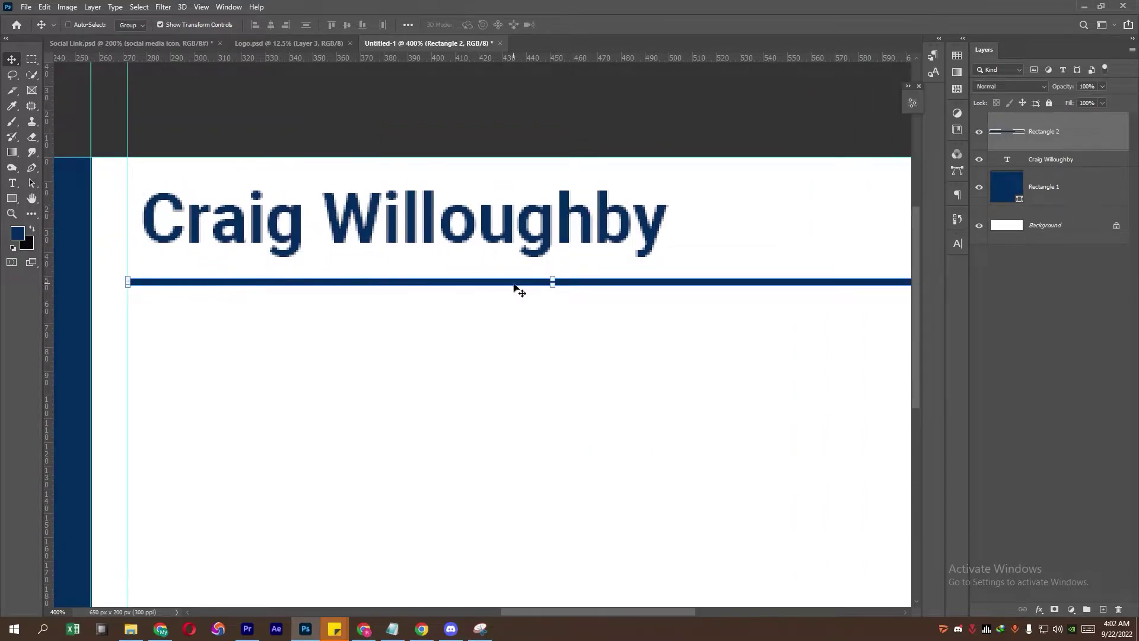
{"action": "left_click", "coordinate": [564, 275], "text": "ctrl"}
{"action": "left_click", "coordinate": [562, 278], "text": "ctrl"}
{"action": "left_click_drag", "start_coordinate": [561, 275], "coordinate": [492, 271]}
{"action": "scroll", "coordinate": [592, 292], "scroll_direction": "down", "scroll_amount": 3}
{"action": "scroll", "coordinate": [546, 282], "scroll_direction": "up", "scroll_amount": 1}
Step: Snap the underline to the guide, extend it full length, nudge it up, and left-align it with the name
{"action": "left_click_drag", "start_coordinate": [681, 275], "coordinate": [440, 275]}
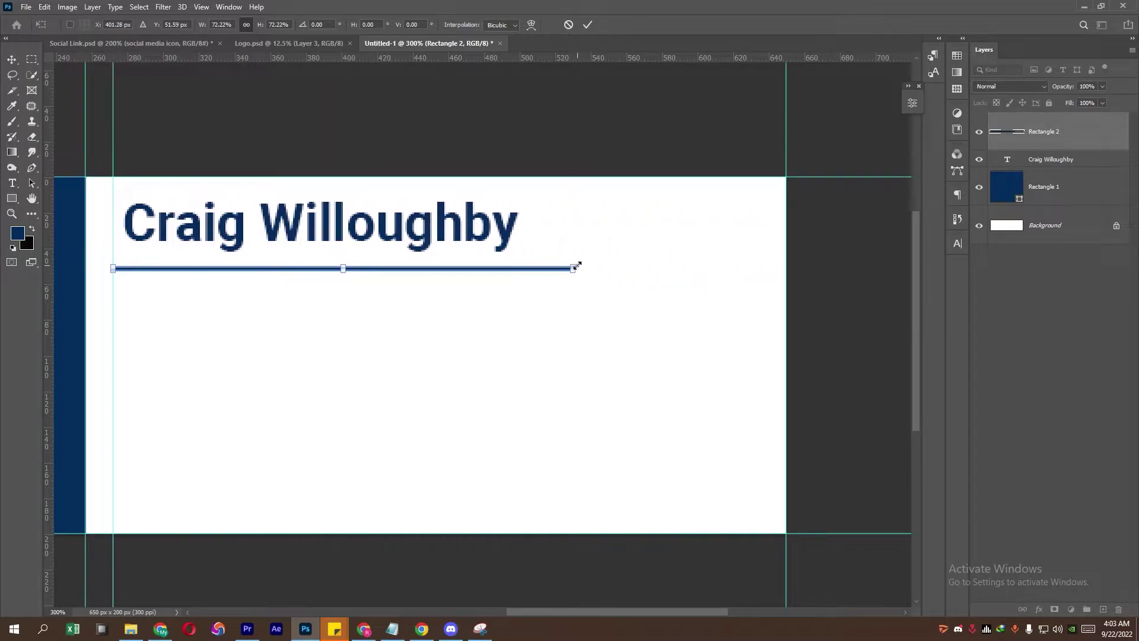
{"action": "left_click_drag", "start_coordinate": [573, 268], "coordinate": [760, 269]}
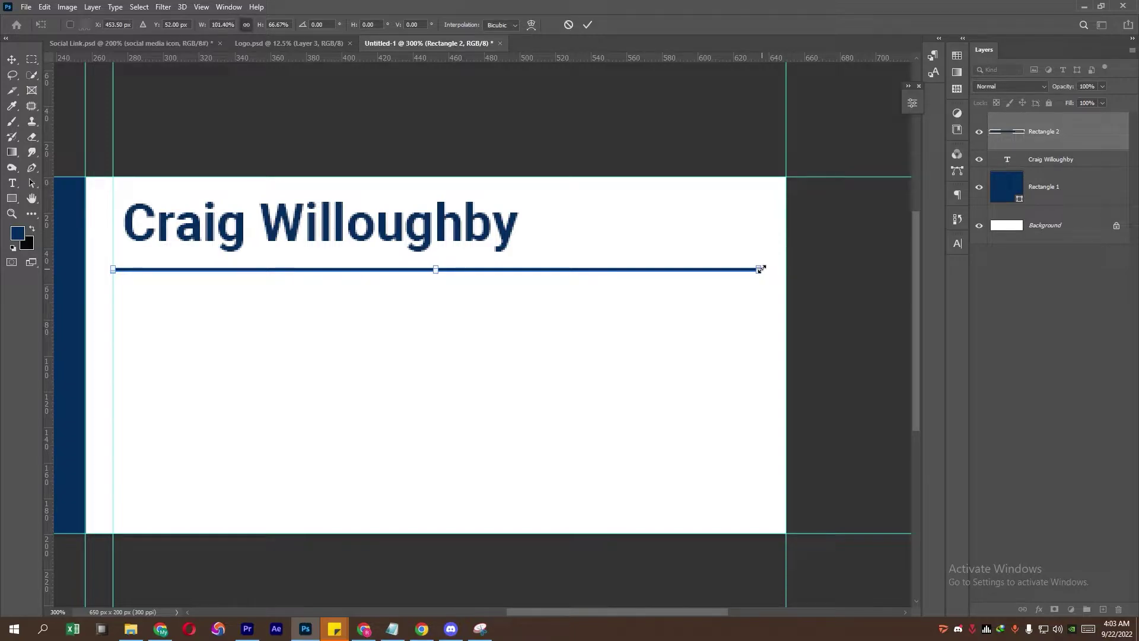
{"action": "key", "text": "Return"}
{"action": "key", "text": "Up"}
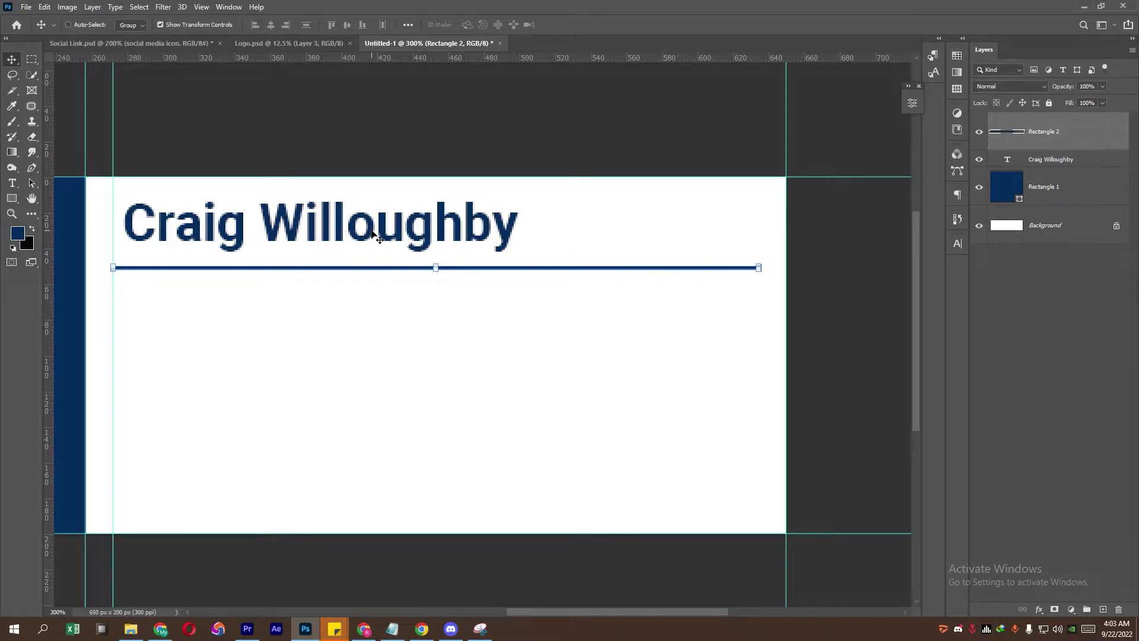
{"action": "key", "text": "Up"}
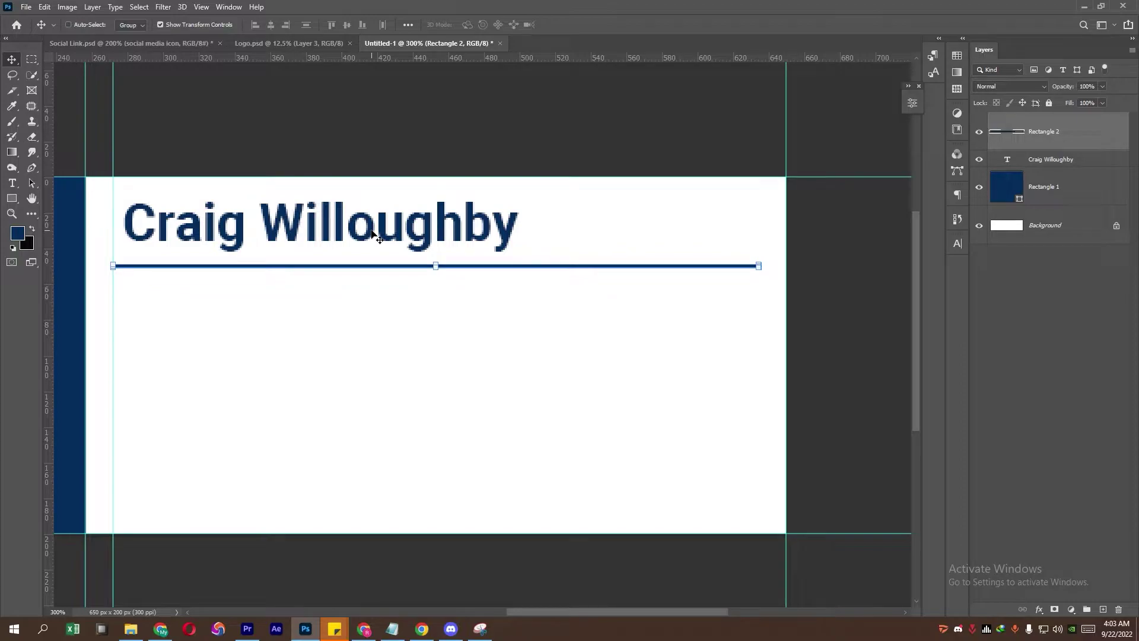
{"action": "left_click", "coordinate": [1024, 155], "text": "shift"}
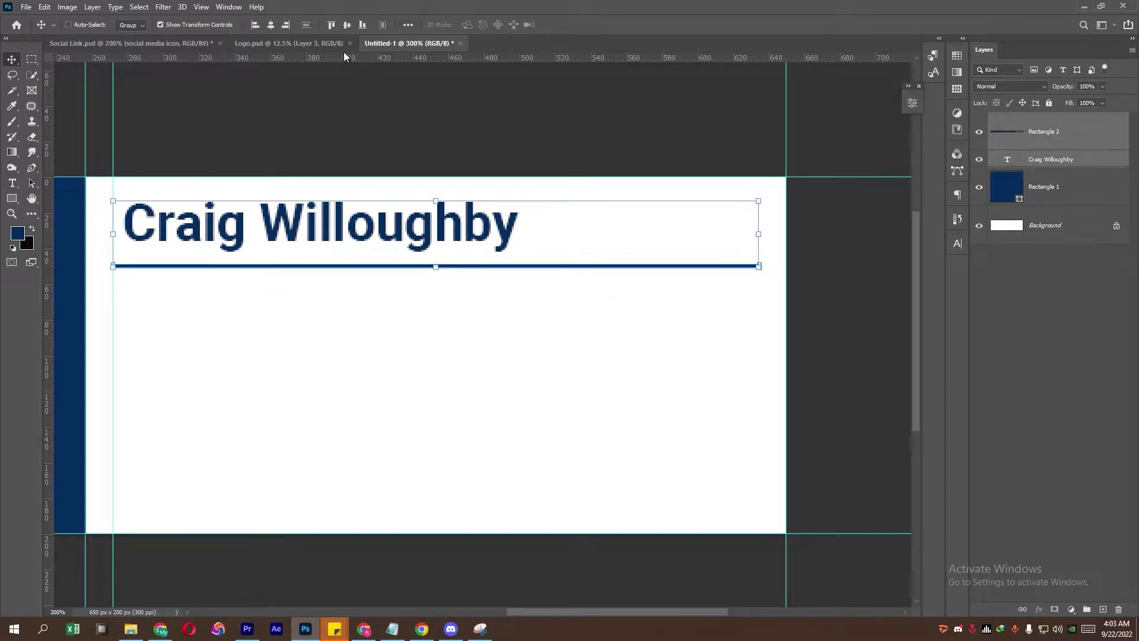
{"action": "left_click", "coordinate": [254, 24]}
Step: Paste 'Video Editor | Writer' from the notes as a new text layer below the underline
{"action": "left_click", "coordinate": [32, 62]}
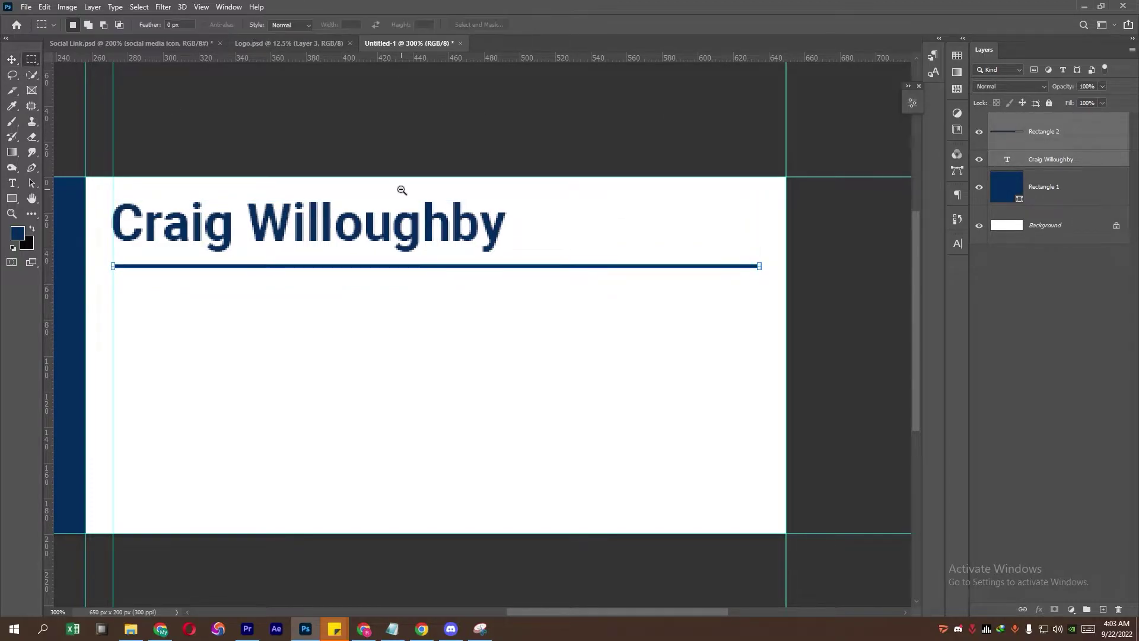
{"action": "left_click", "coordinate": [402, 189], "text": "ctrl+alt"}
{"action": "left_click", "coordinate": [392, 628]}
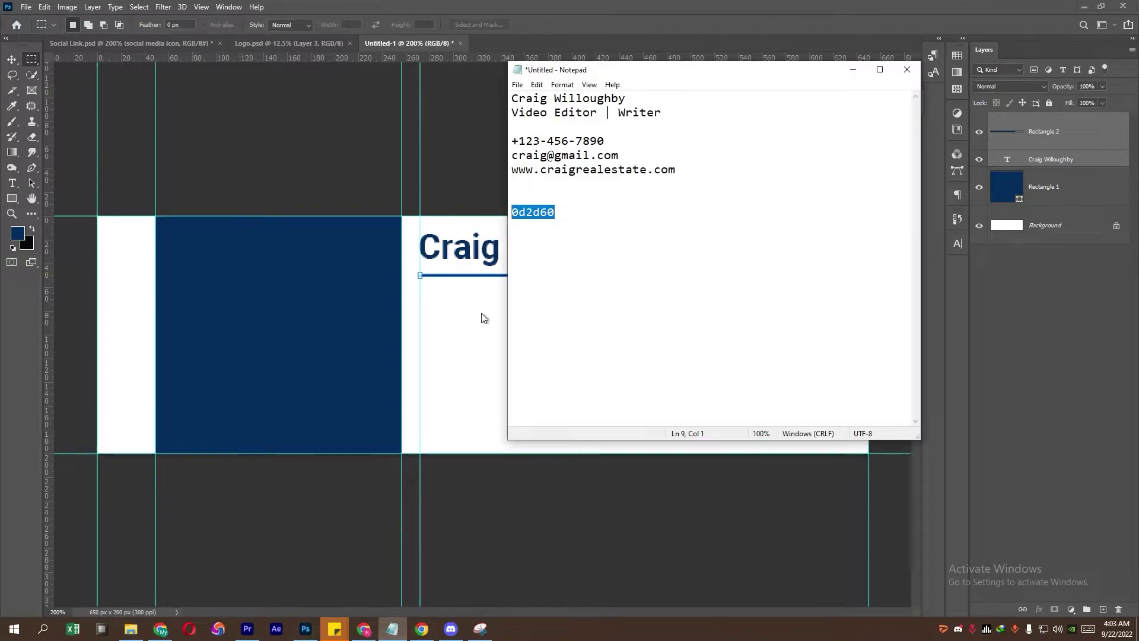
{"action": "left_click_drag", "start_coordinate": [663, 113], "coordinate": [511, 113]}
{"action": "right_click", "coordinate": [556, 117]}
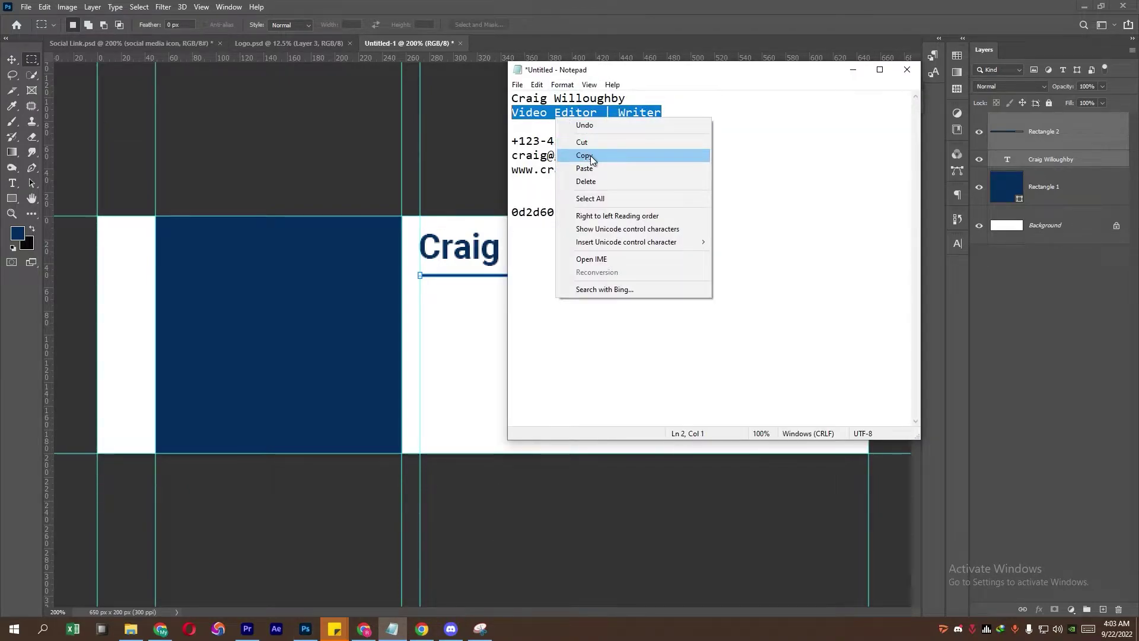
{"action": "left_click", "coordinate": [590, 157]}
{"action": "left_click", "coordinate": [121, 151]}
{"action": "left_click", "coordinate": [11, 185]}
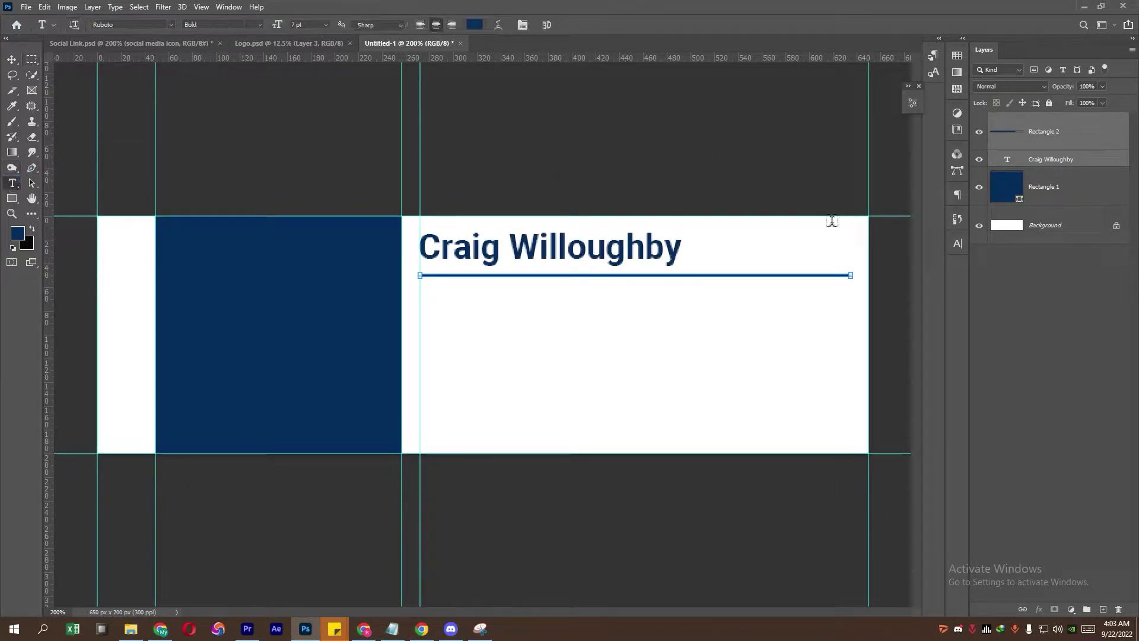
{"action": "left_click", "coordinate": [437, 302]}
{"action": "key", "text": "ctrl+v"}
{"action": "left_click", "coordinate": [12, 59]}
{"action": "left_click_drag", "start_coordinate": [501, 297], "coordinate": [638, 304]}
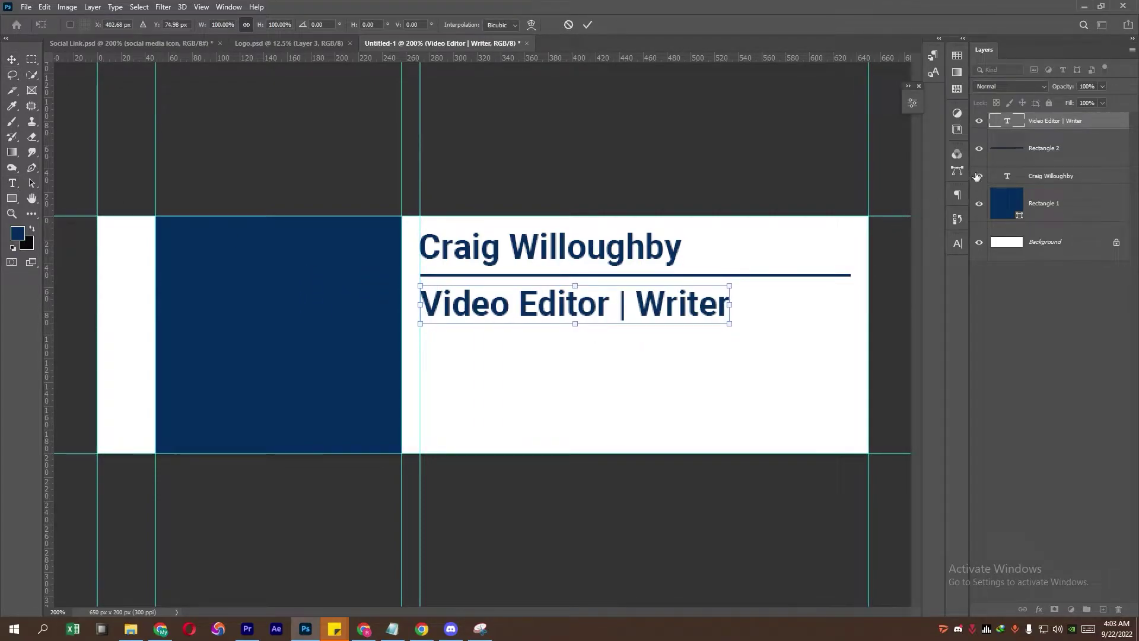
Step: Set the subtitle to Regular weight at 4 pt and align it with the underline's left end
{"action": "left_click", "coordinate": [956, 244]}
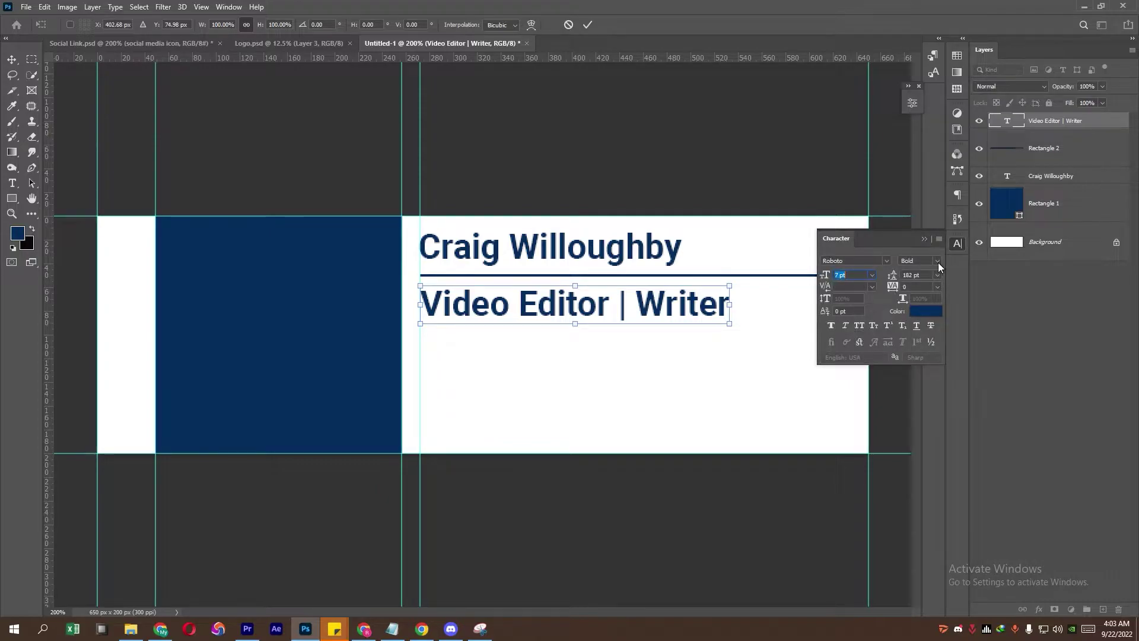
{"action": "left_click", "coordinate": [32, 60]}
{"action": "left_click", "coordinate": [12, 59]}
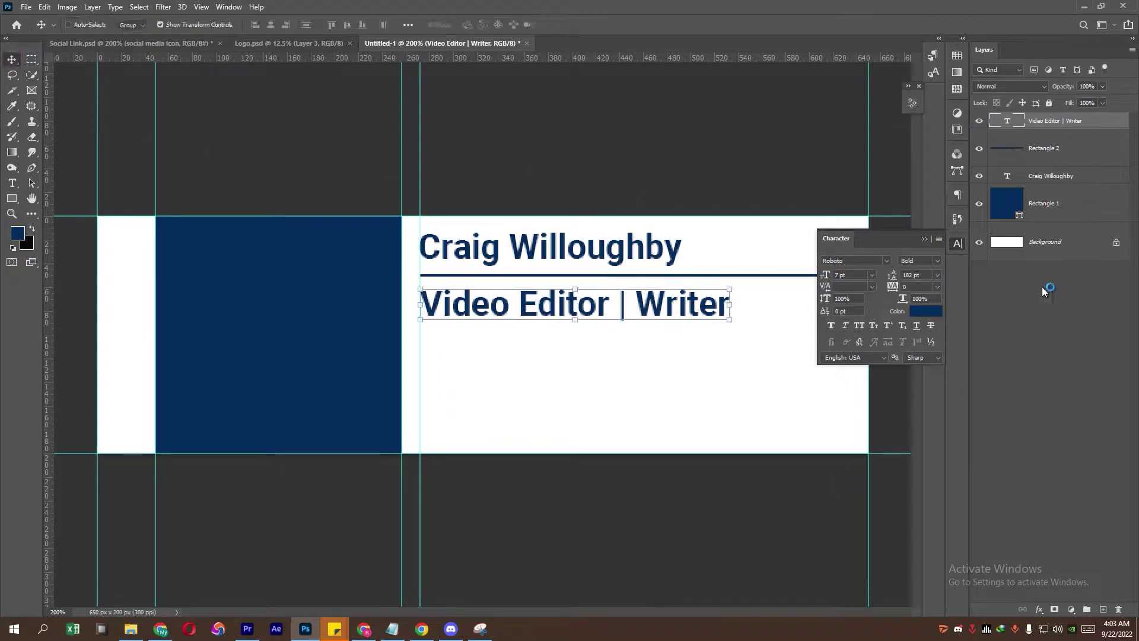
{"action": "left_click", "coordinate": [938, 267]}
{"action": "left_click", "coordinate": [930, 310]}
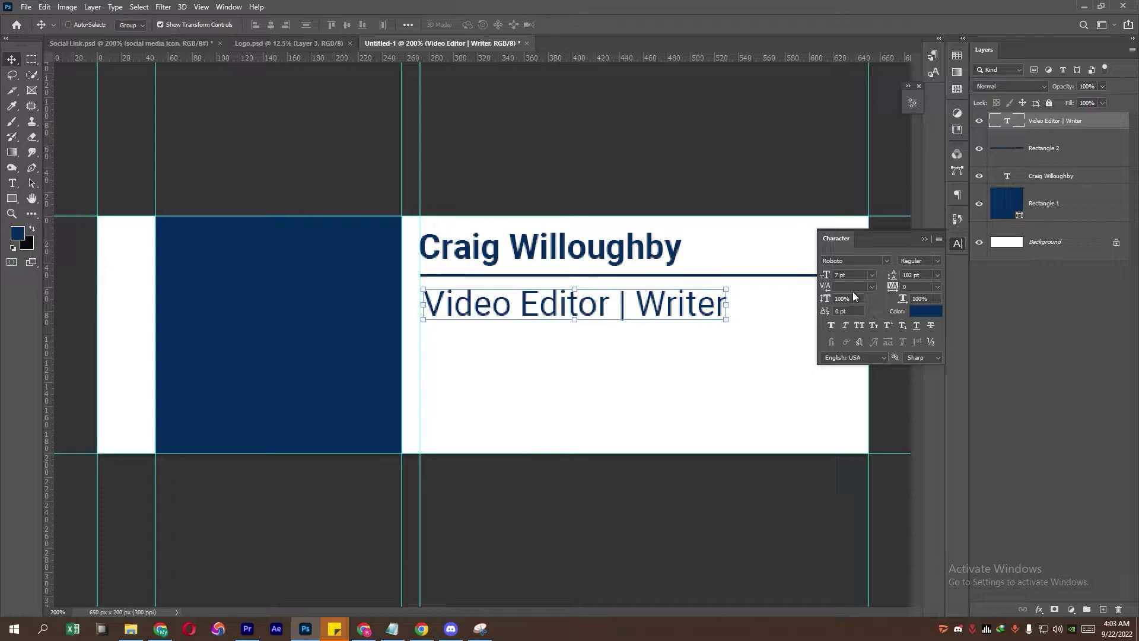
{"action": "key", "text": "Down"}
{"action": "key", "text": "Down"}
{"action": "key", "text": "Down"}
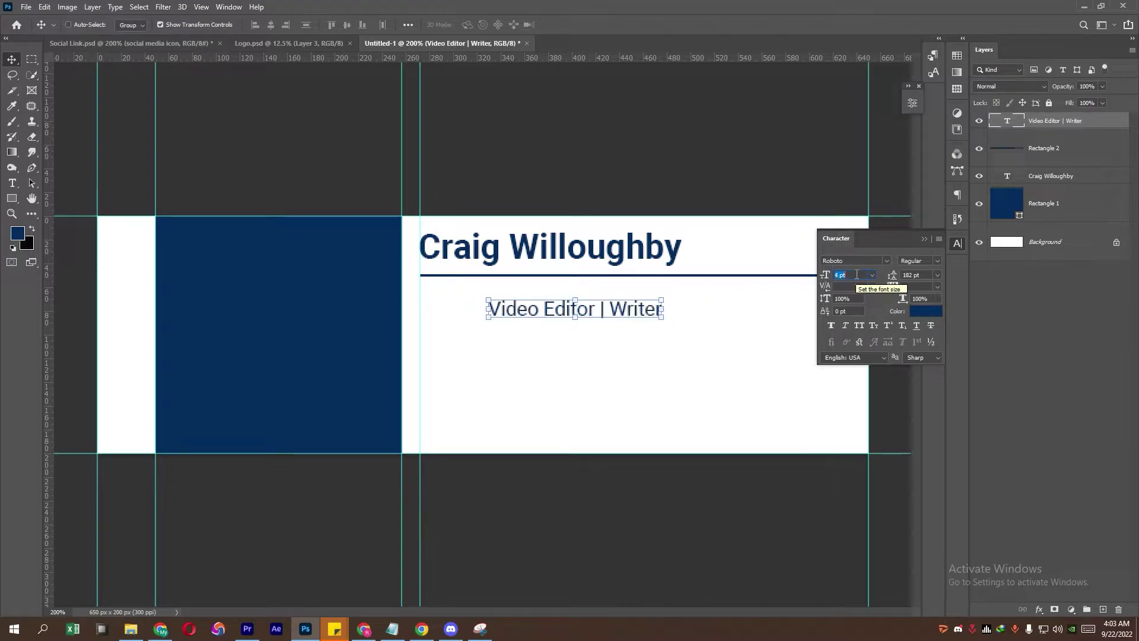
{"action": "left_click", "coordinate": [924, 239]}
{"action": "left_click_drag", "start_coordinate": [658, 304], "coordinate": [562, 298]}
{"action": "key", "text": "Return"}
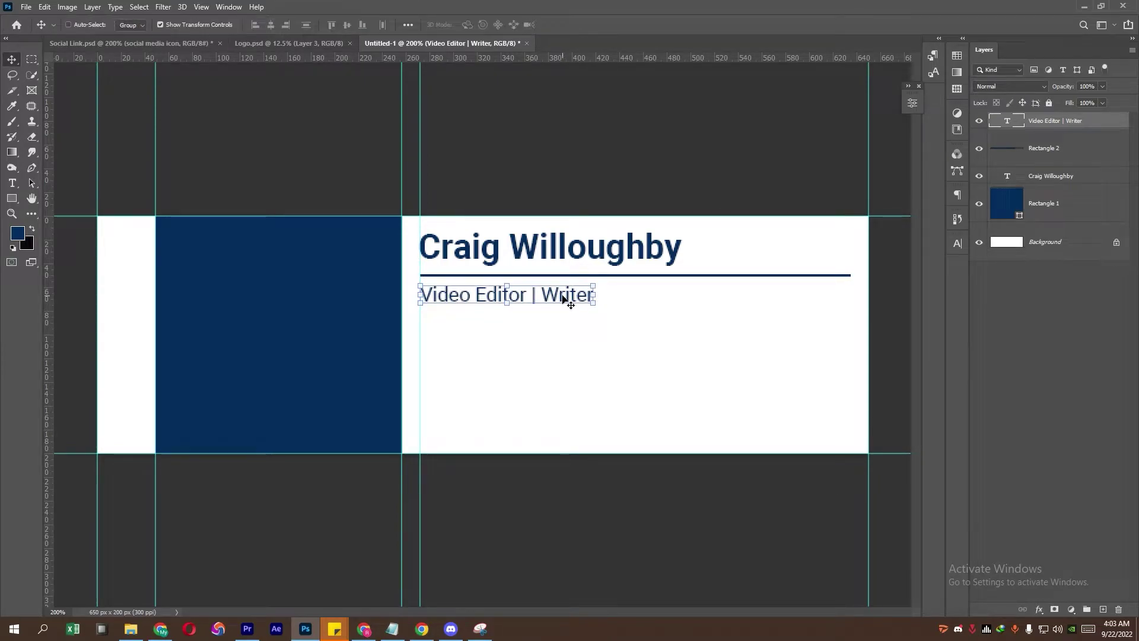
Step: Drag the contact icon group from Social Link.psd into Untitled-1, dropping it beneath the subtitle
{"action": "left_click", "coordinate": [178, 43]}
{"action": "double_click", "coordinate": [1053, 141]}
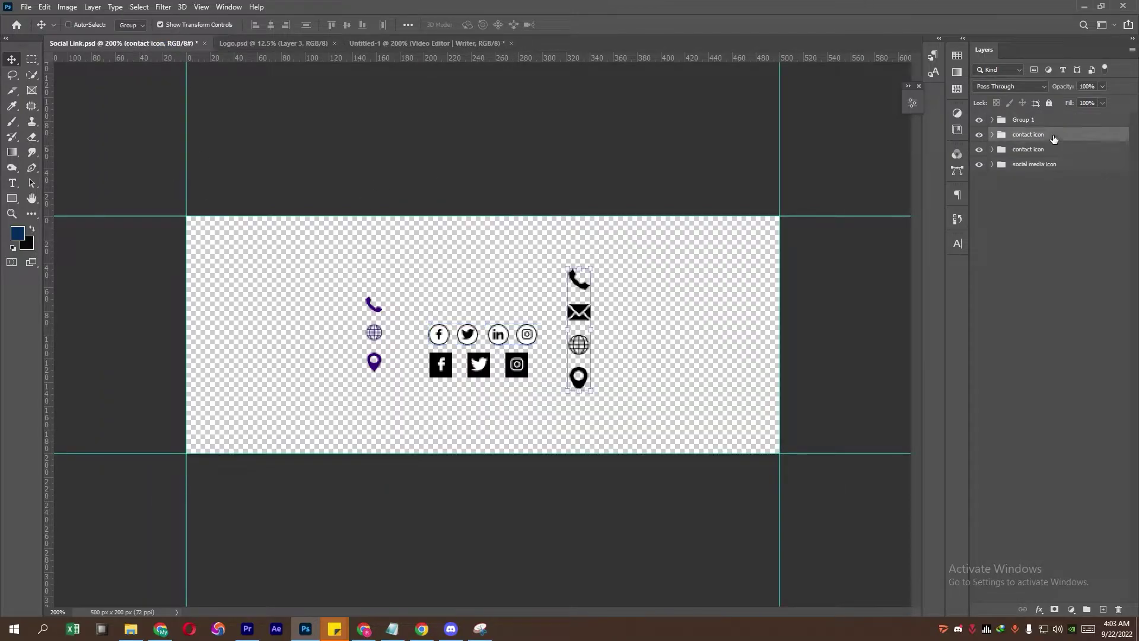
{"action": "key", "text": "Escape"}
{"action": "left_click", "coordinate": [1057, 124]}
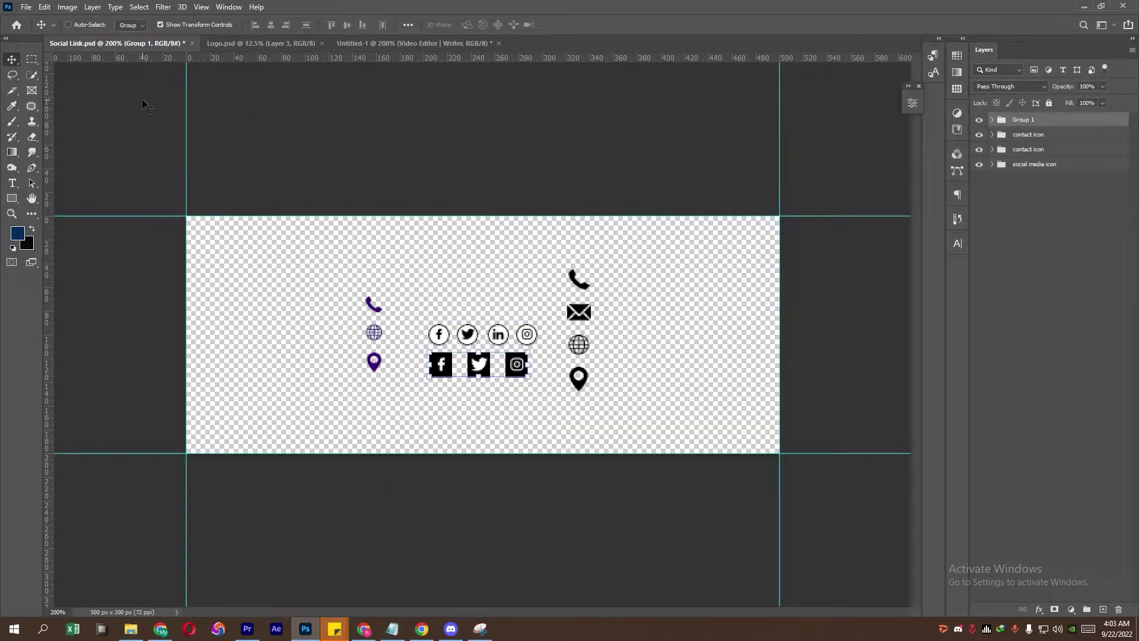
{"action": "left_click", "coordinate": [11, 74]}
{"action": "left_click", "coordinate": [1058, 140]}
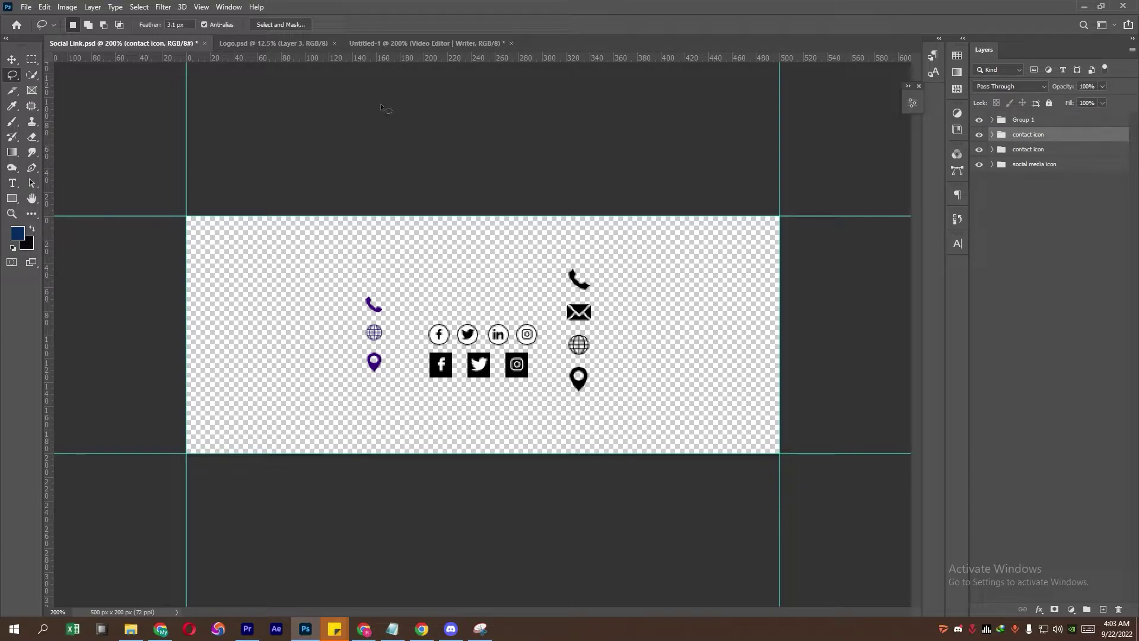
{"action": "left_click", "coordinate": [12, 62]}
{"action": "left_click_drag", "start_coordinate": [641, 303], "coordinate": [434, 378]}
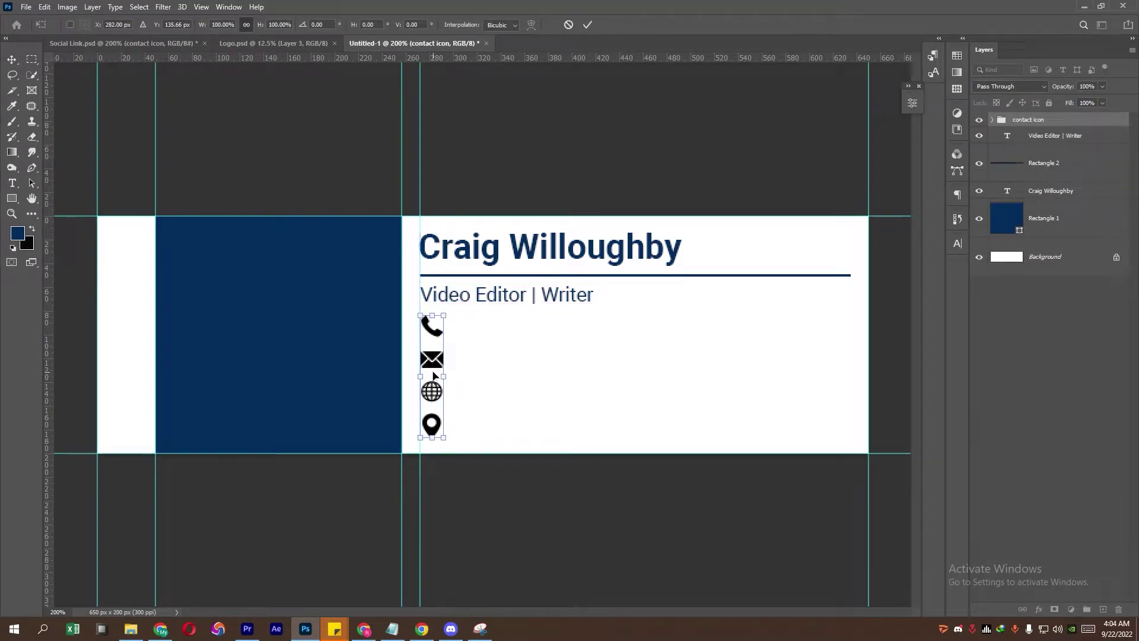
Step: Delete the location-pin icon layer (Shape 1 copy 3) from the contact icon group
{"action": "left_click", "coordinate": [992, 121]}
{"action": "left_click", "coordinate": [1053, 268]}
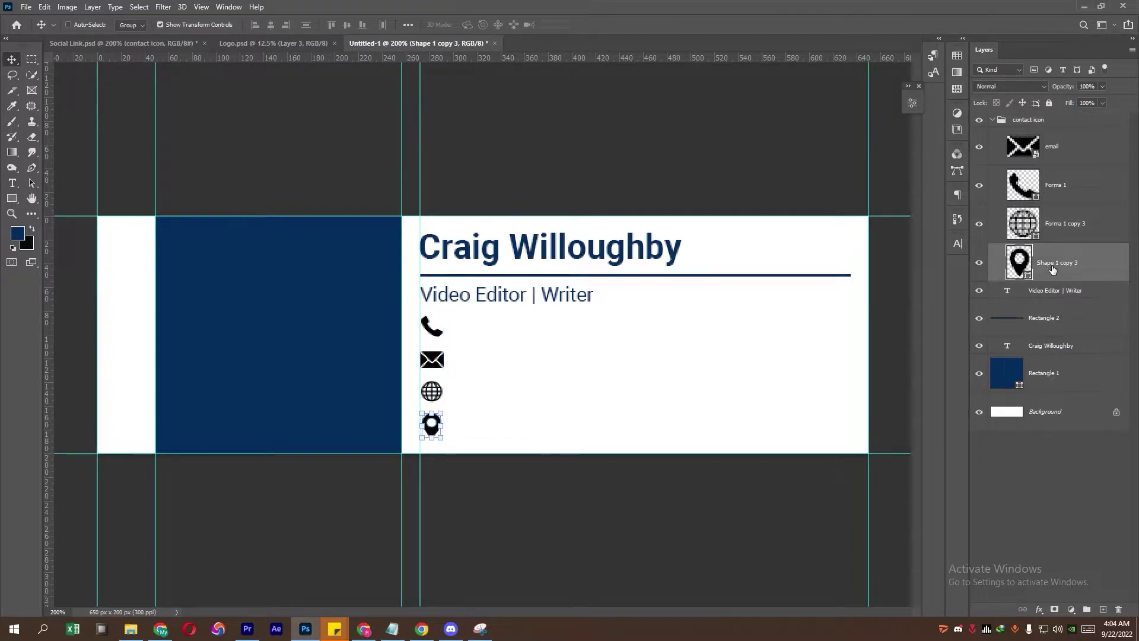
{"action": "key", "text": "Delete"}
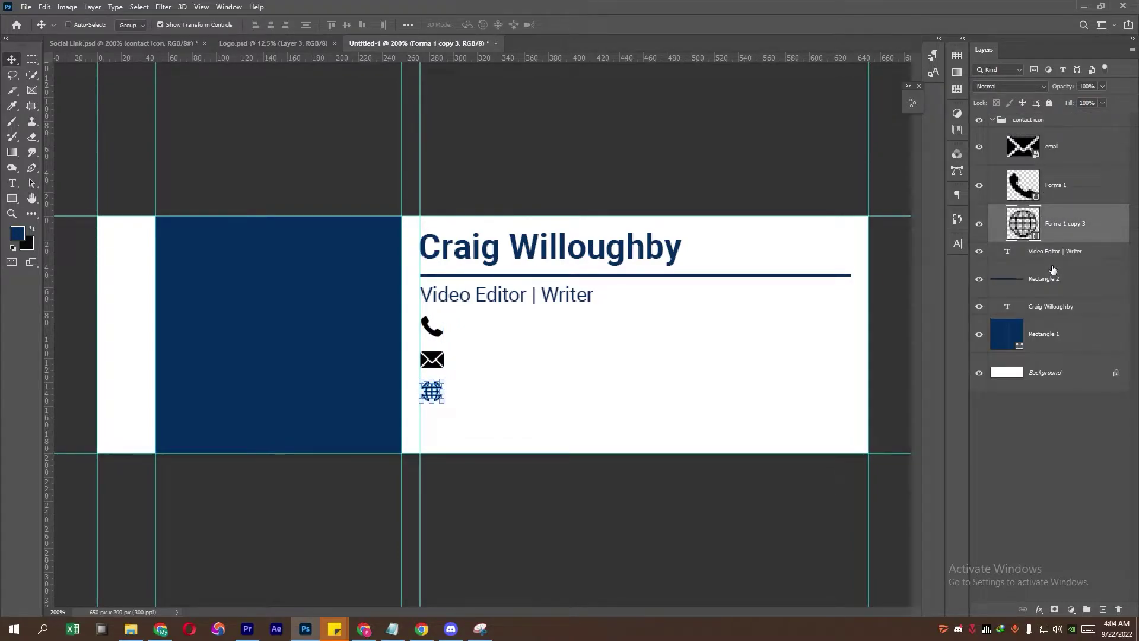
{"action": "left_click", "coordinate": [1056, 148]}
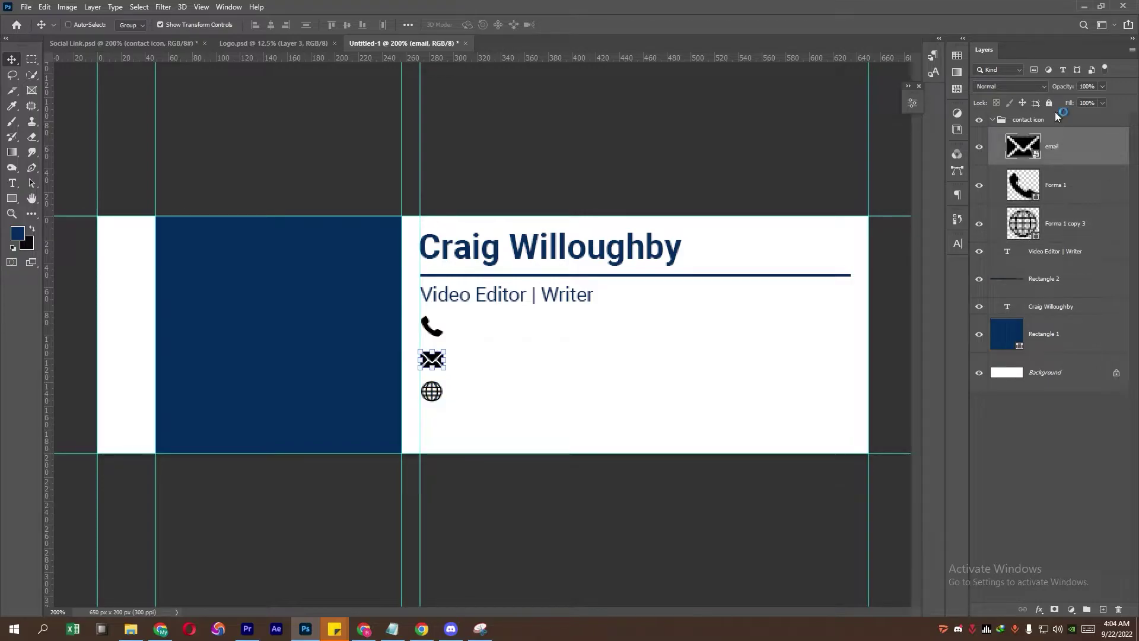
{"action": "left_click", "coordinate": [1050, 123]}
Step: Scale the three-icon group down to about 88% so it sits tighter under the subtitle
{"action": "scroll", "coordinate": [506, 376], "scroll_direction": "up", "scroll_amount": 1}
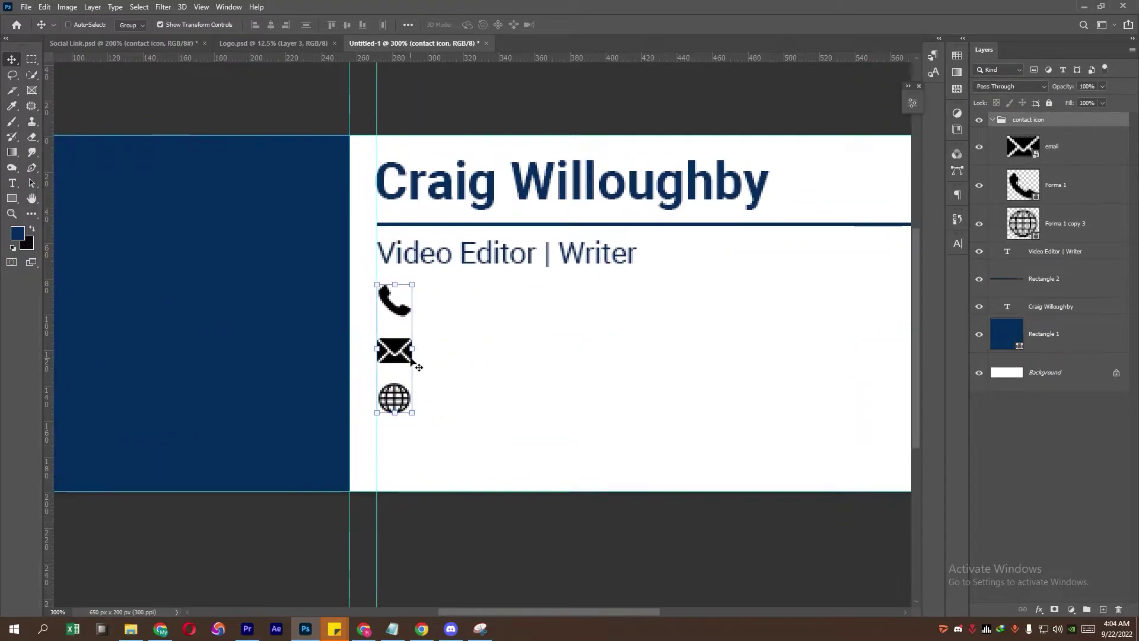
{"action": "key", "text": "ctrl+t"}
{"action": "left_click_drag", "start_coordinate": [407, 363], "coordinate": [407, 325]}
{"action": "key", "text": "Return"}
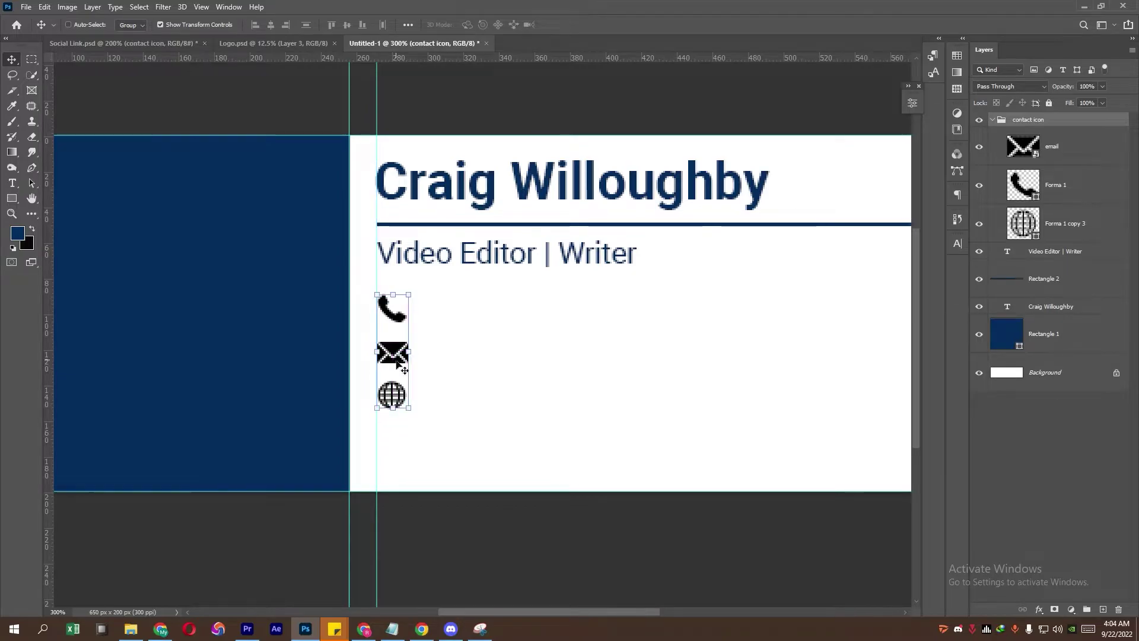
{"action": "left_click", "coordinate": [993, 119]}
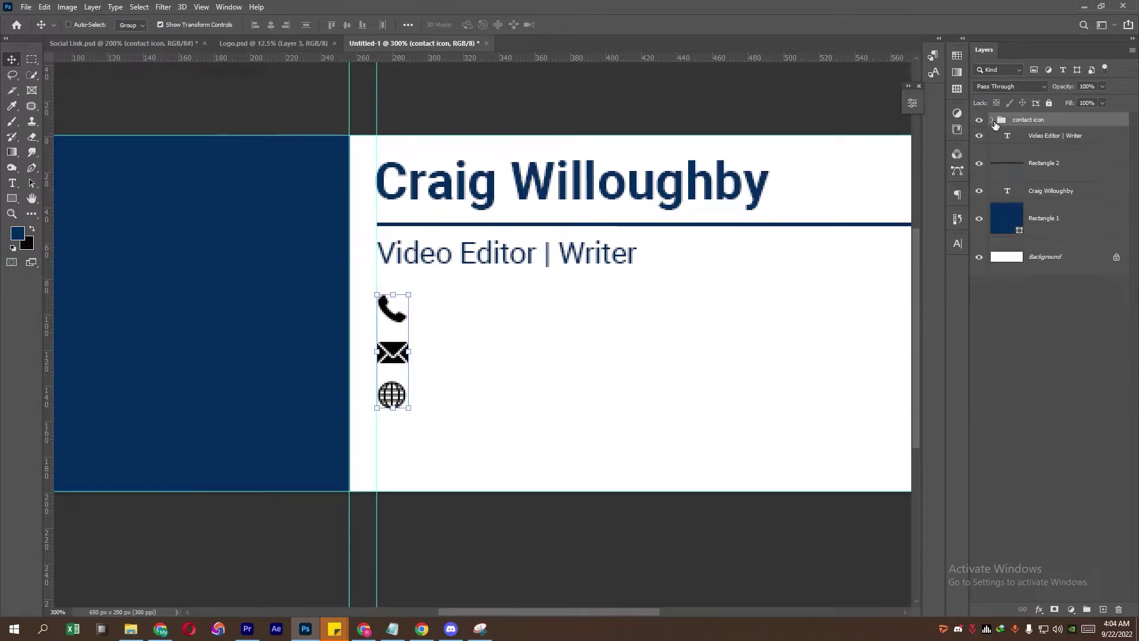
Step: Paste the phone number from Notepad as a text layer and position it right of the phone icon
{"action": "key", "text": "t"}
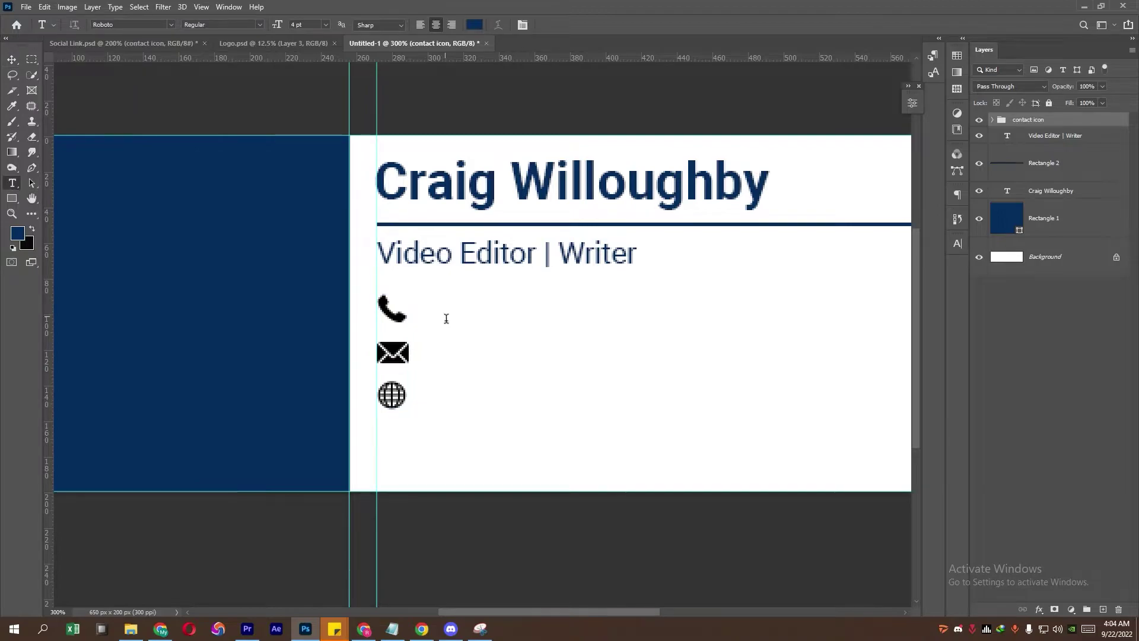
{"action": "left_click", "coordinate": [445, 314]}
{"action": "left_click", "coordinate": [394, 630]}
{"action": "left_click_drag", "start_coordinate": [605, 141], "coordinate": [451, 150]}
{"action": "key", "text": "ctrl+c"}
{"action": "left_click", "coordinate": [601, 4]}
{"action": "key", "text": "ctrl+v"}
{"action": "key", "text": "ctrl+t"}
{"action": "left_click_drag", "start_coordinate": [467, 309], "coordinate": [541, 309]}
{"action": "key", "text": "Return"}
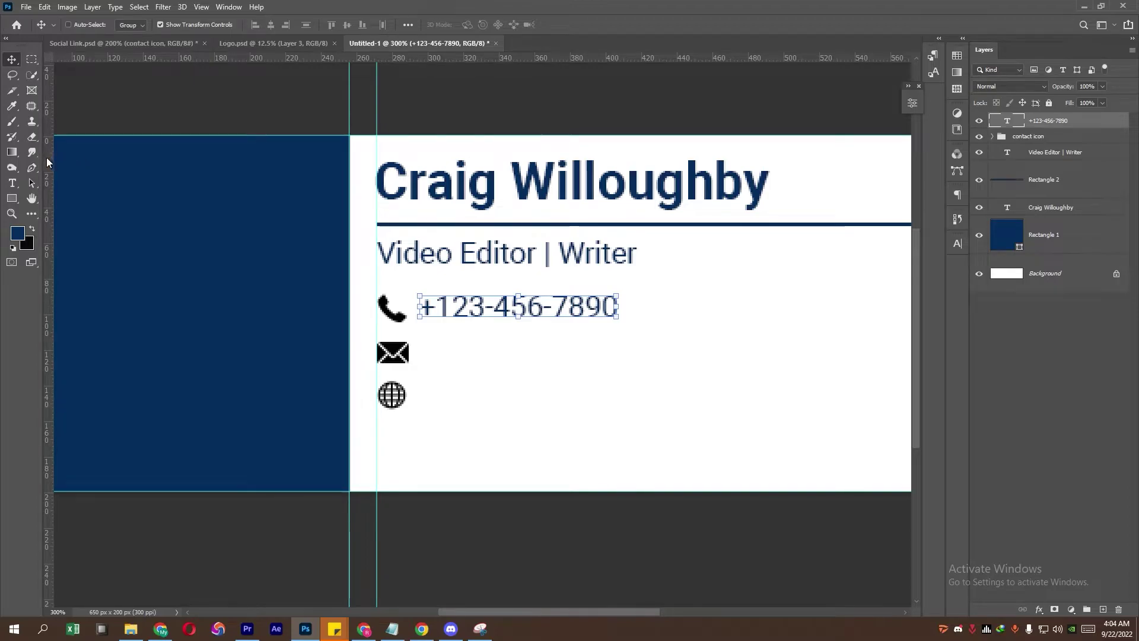
Step: Add the email address as a text layer and move it right of the envelope icon
{"action": "left_click", "coordinate": [18, 184]}
{"action": "left_click", "coordinate": [432, 363]}
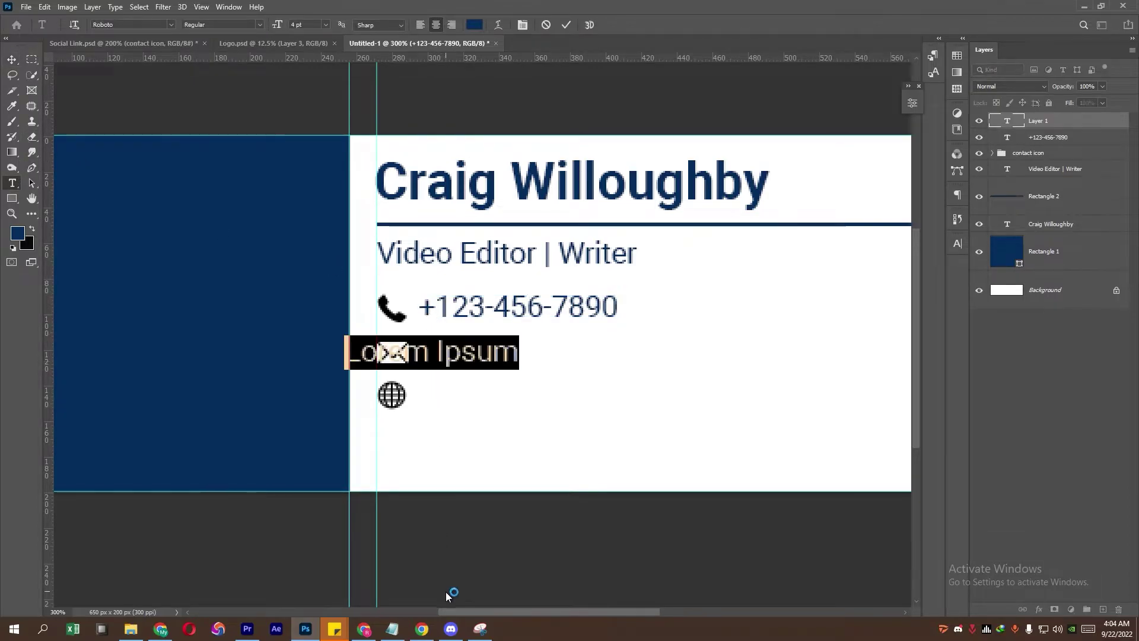
{"action": "left_click", "coordinate": [393, 629]}
{"action": "left_click_drag", "start_coordinate": [624, 158], "coordinate": [495, 155]}
{"action": "key", "text": "alt+Tab"}
{"action": "key", "text": "ctrl+v"}
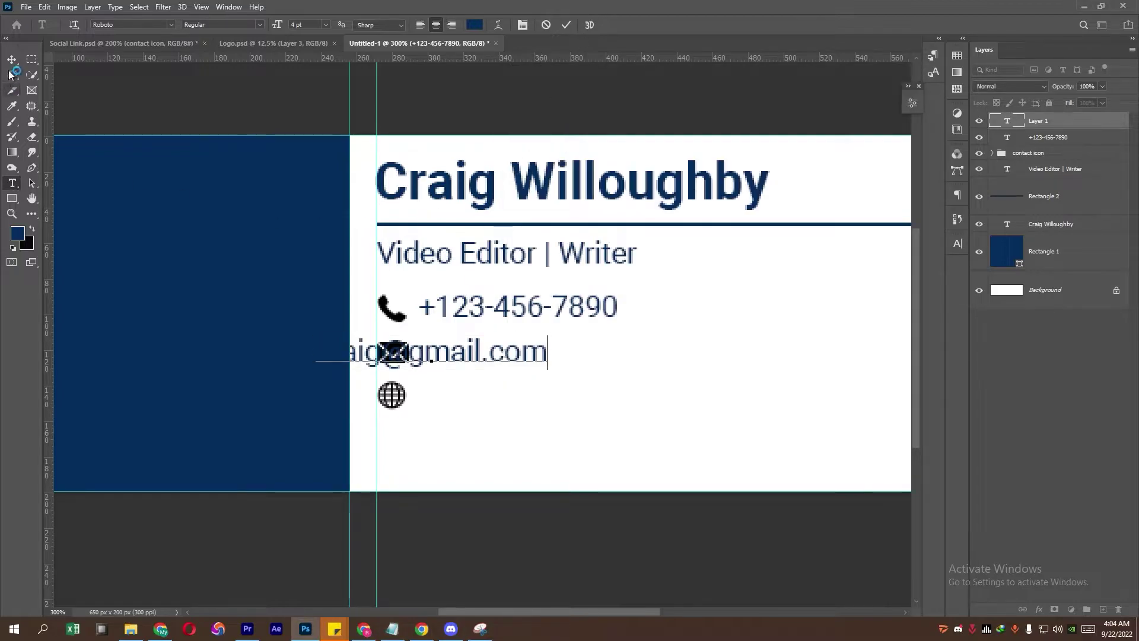
{"action": "key", "text": "ctrl+Return"}
{"action": "key", "text": "ctrl+t"}
{"action": "left_click_drag", "start_coordinate": [534, 353], "coordinate": [611, 351]}
{"action": "key", "text": "Return"}
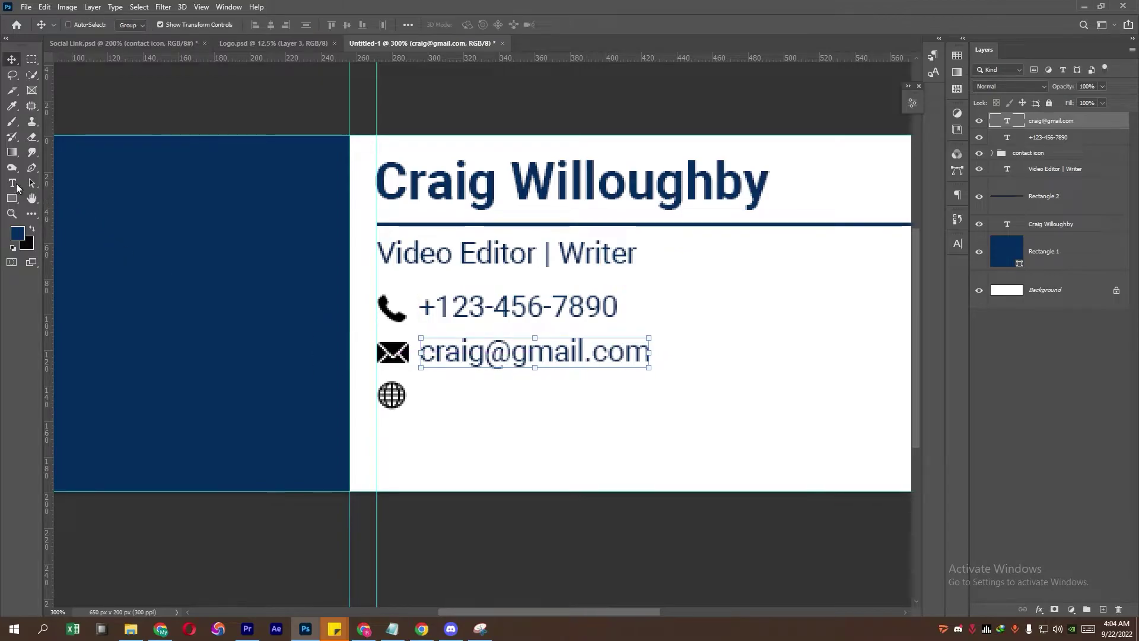
Step: Copy the website address from Notepad and paste it as a text layer near the globe icon
{"action": "left_click", "coordinate": [17, 186]}
{"action": "left_click", "coordinate": [441, 401]}
{"action": "left_click", "coordinate": [392, 629]}
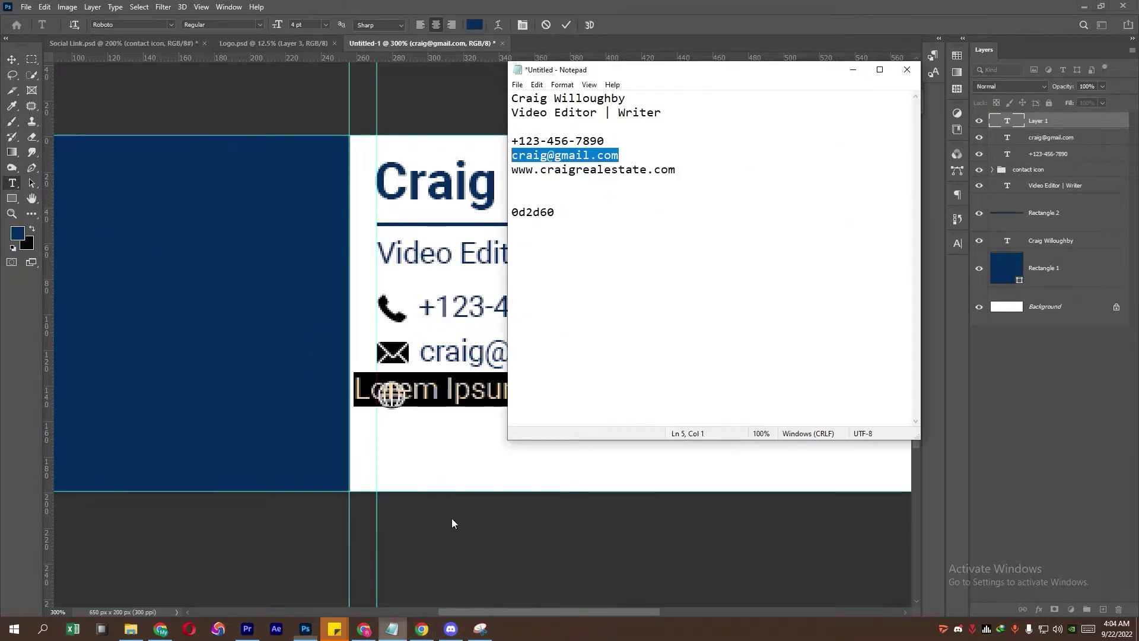
{"action": "left_click", "coordinate": [668, 182]}
{"action": "left_click_drag", "start_coordinate": [676, 170], "coordinate": [487, 174]}
{"action": "right_click", "coordinate": [555, 171]}
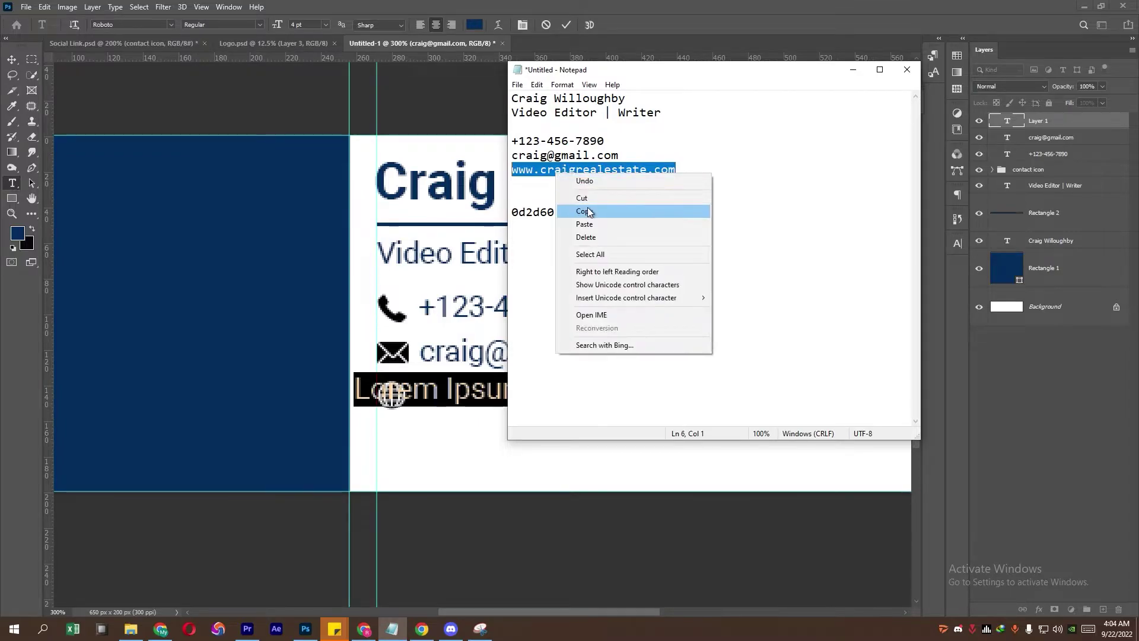
{"action": "left_click", "coordinate": [585, 211]}
{"action": "left_click", "coordinate": [306, 628]}
{"action": "key", "text": "ctrl+v"}
{"action": "left_click", "coordinate": [12, 60]}
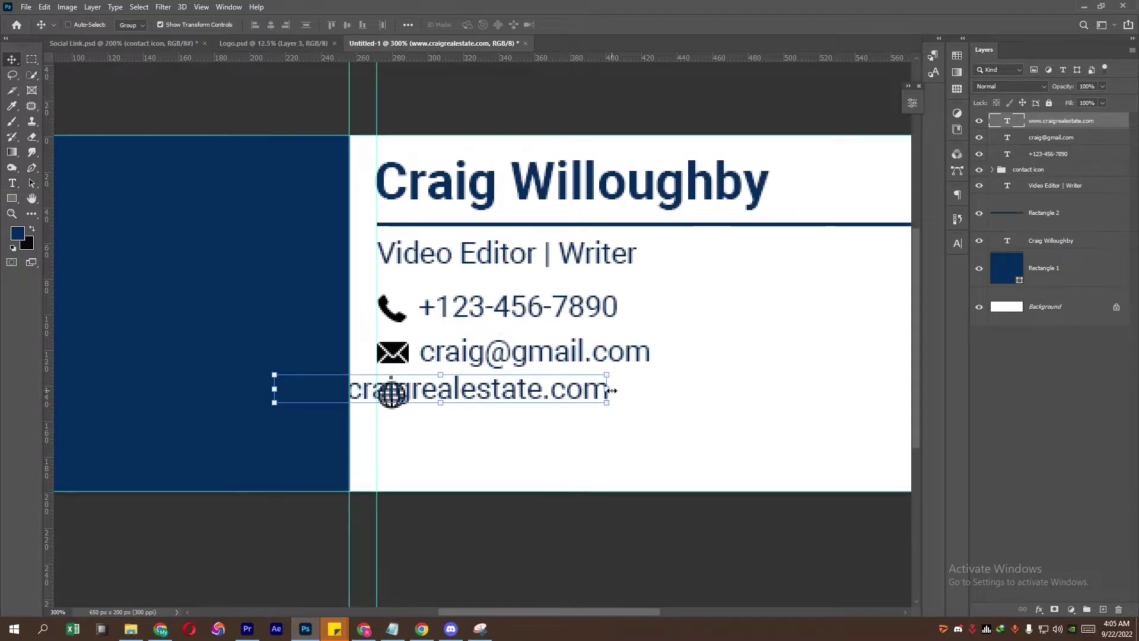
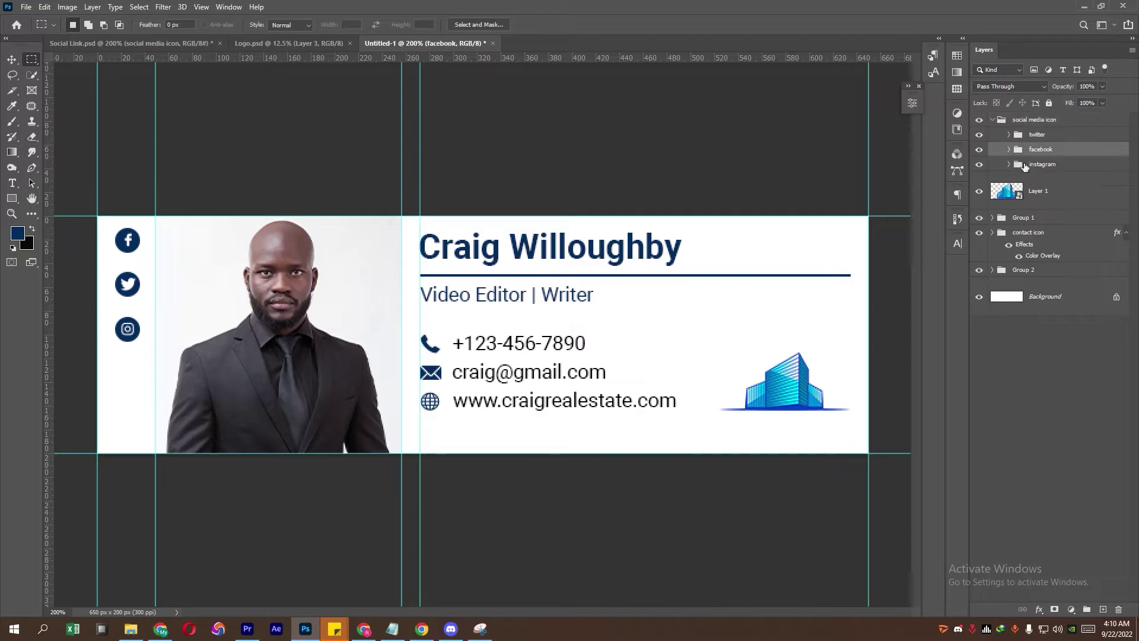
Step: Nudge the Instagram icon up and center-align it with the Facebook and Twitter icons
{"action": "left_click", "coordinate": [1061, 166]}
{"action": "left_click", "coordinate": [11, 59]}
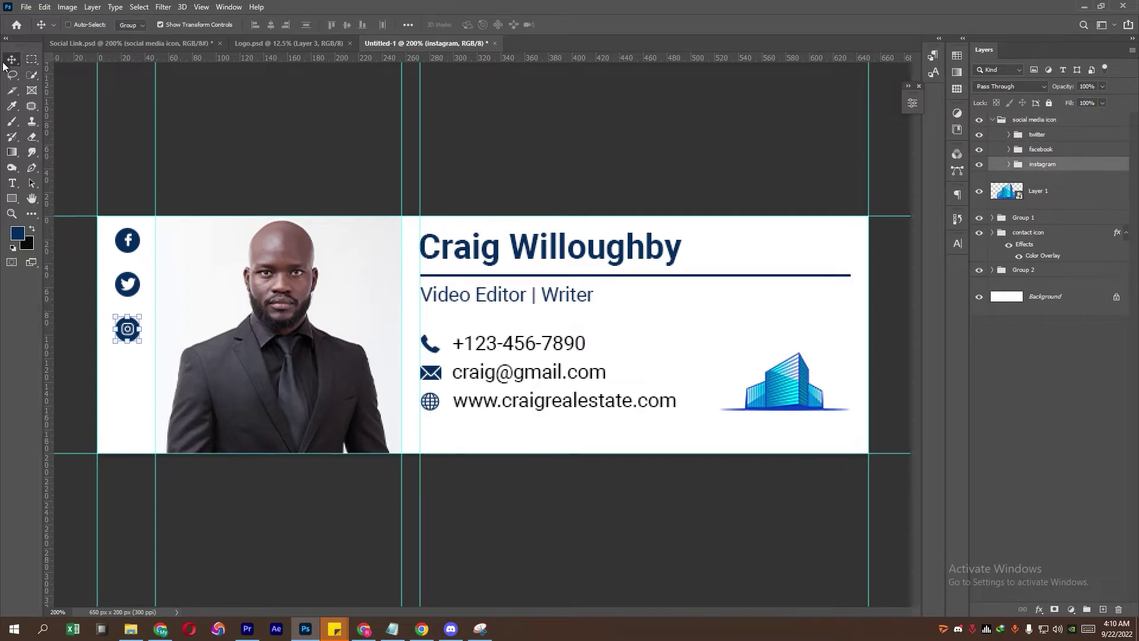
{"action": "key", "text": "Up"}
{"action": "key", "text": "Up"}
{"action": "key", "text": "Up"}
{"action": "key", "text": "Up"}
{"action": "key", "text": "Up"}
{"action": "left_click", "coordinate": [1055, 147]}
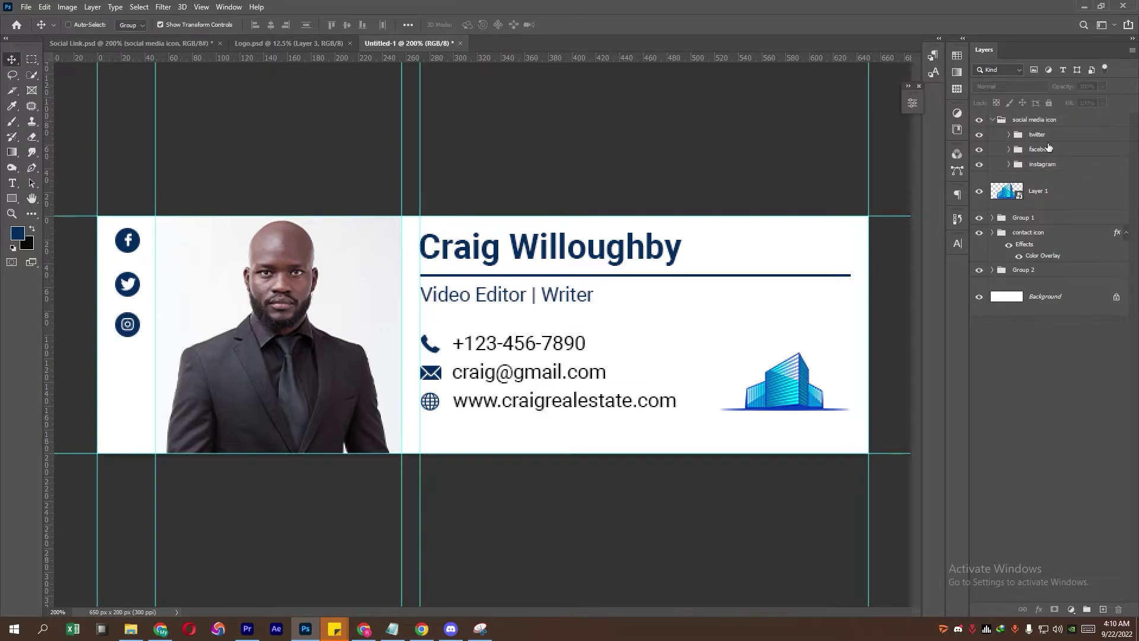
{"action": "left_click", "coordinate": [1043, 134]}
{"action": "left_click", "coordinate": [1046, 164], "text": "shift"}
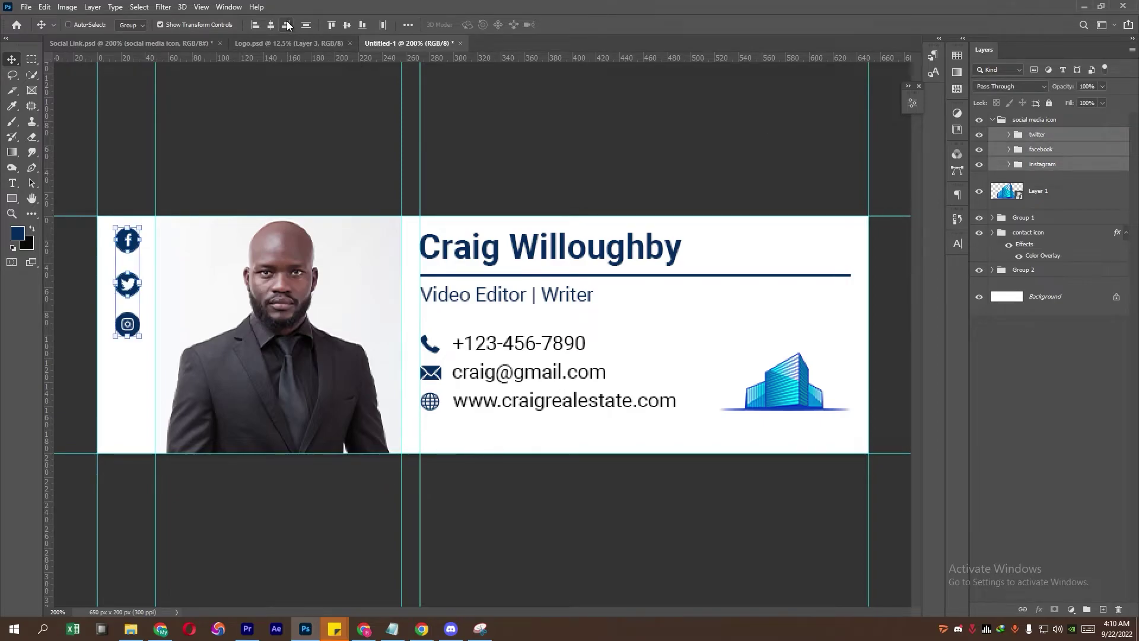
Step: Select the logo layer, Layer 1, and zoom out to see the whole card
{"action": "left_click", "coordinate": [31, 59]}
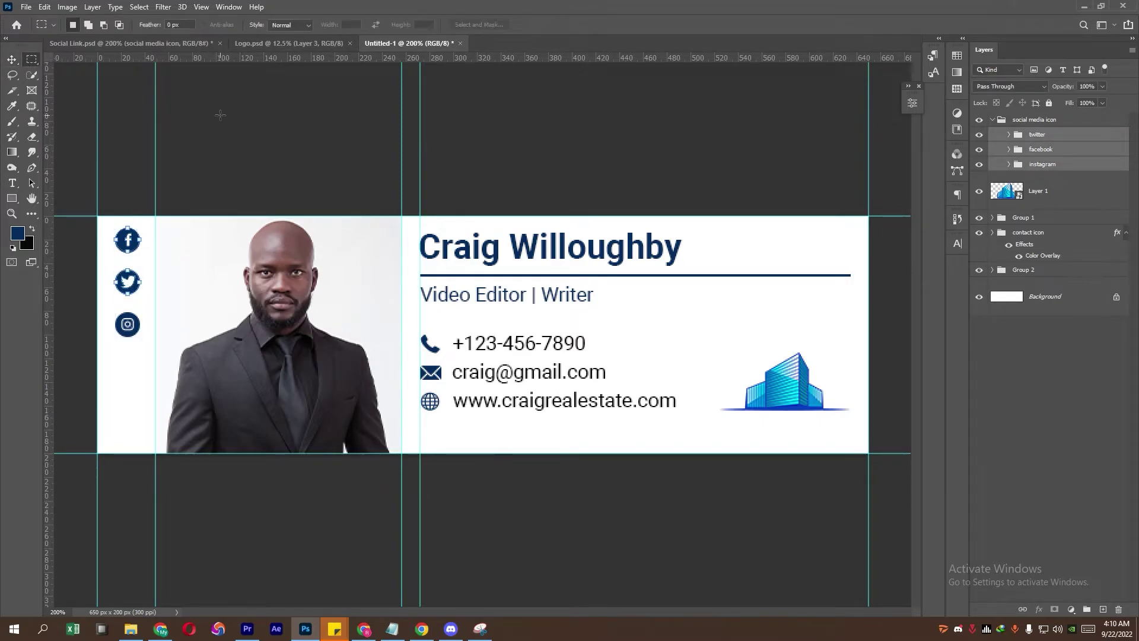
{"action": "left_click", "coordinate": [1051, 203]}
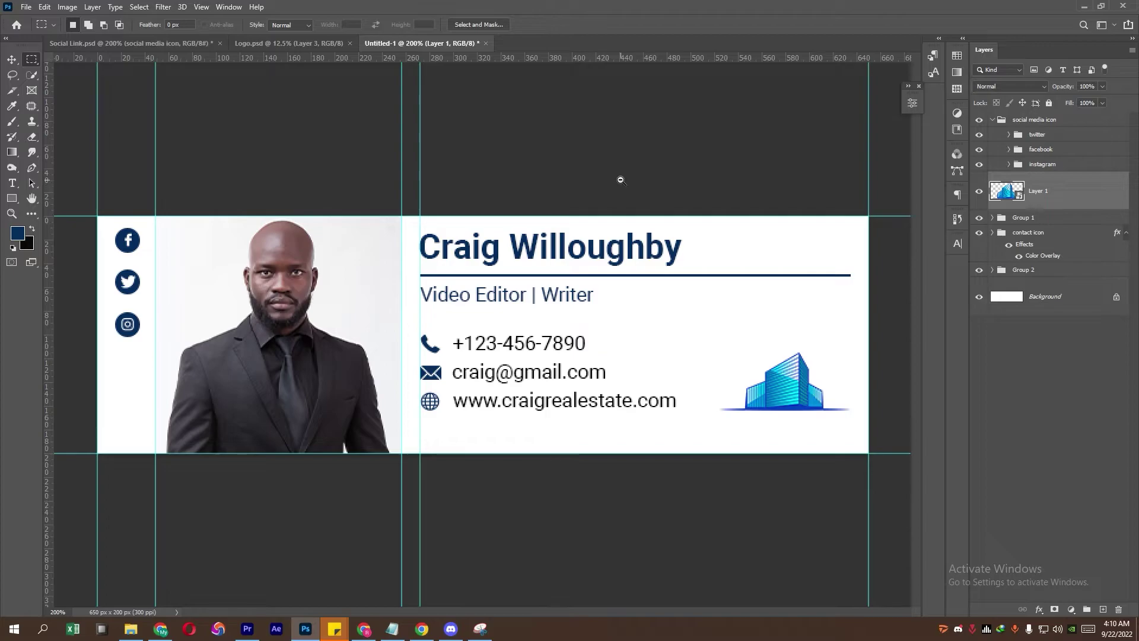
{"action": "left_click", "coordinate": [621, 179], "text": "alt"}
Step: Stamp all visible layers into a new Layer 2 and convert it to a smart object
{"action": "key", "text": "ctrl+semicolon"}
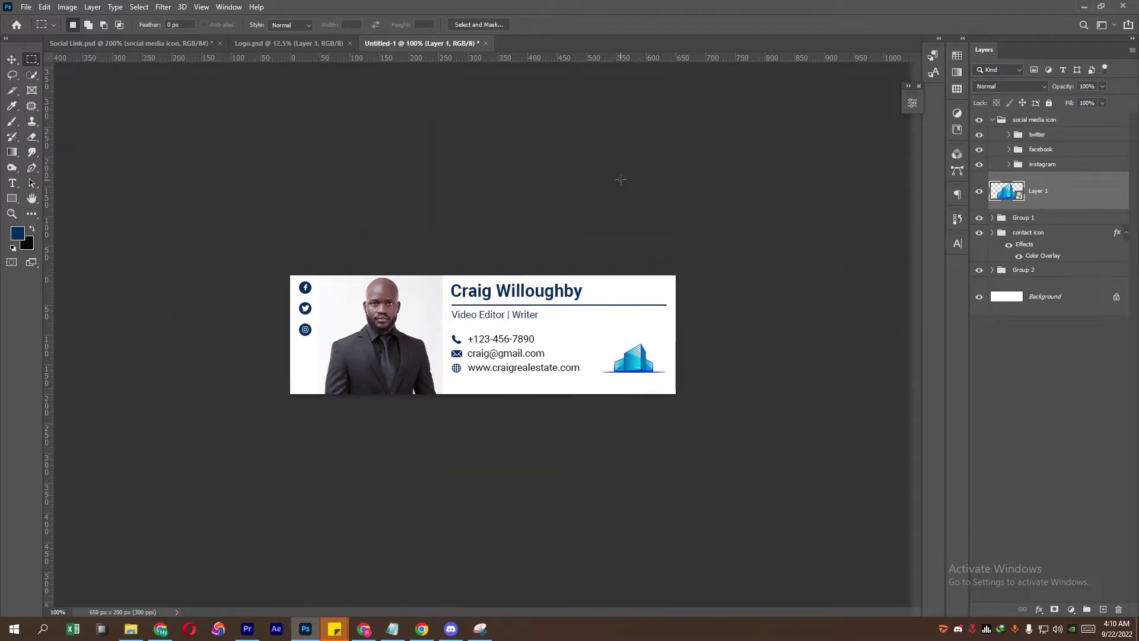
{"action": "left_click", "coordinate": [1013, 121]}
{"action": "left_click", "coordinate": [991, 121]}
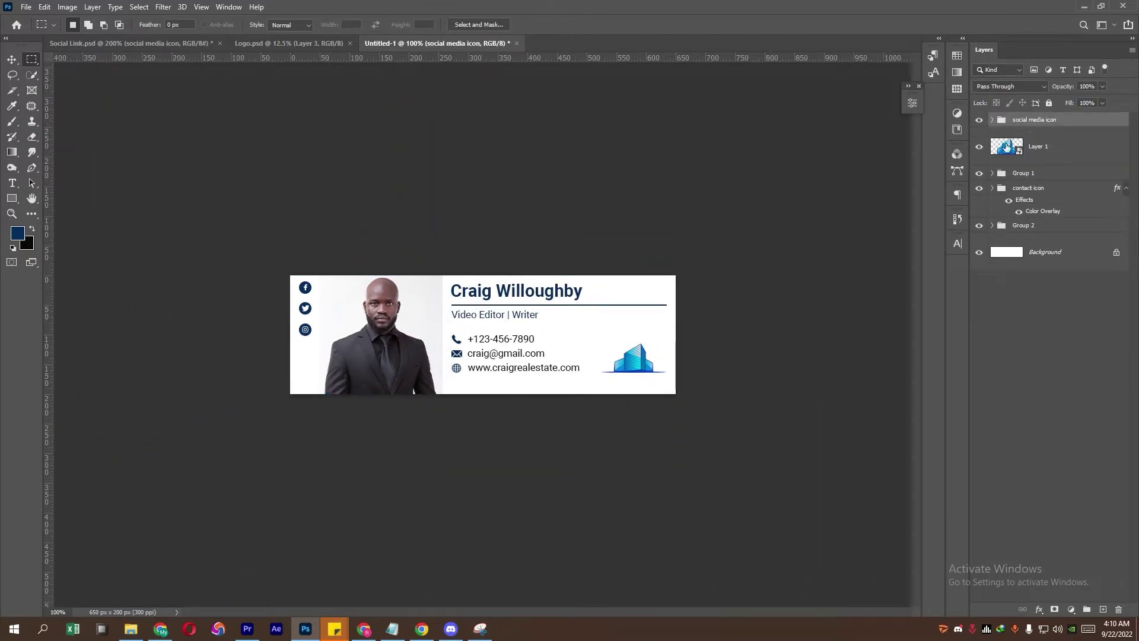
{"action": "key", "text": "ctrl+shift+alt+e"}
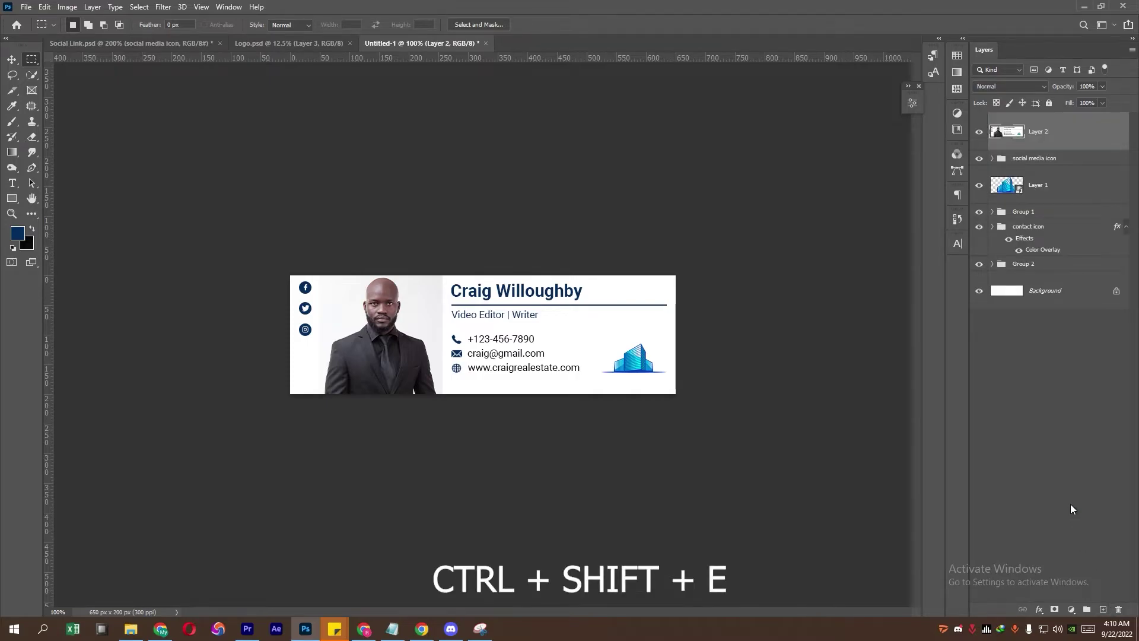
{"action": "right_click", "coordinate": [1101, 136]}
{"action": "left_click", "coordinate": [998, 280]}
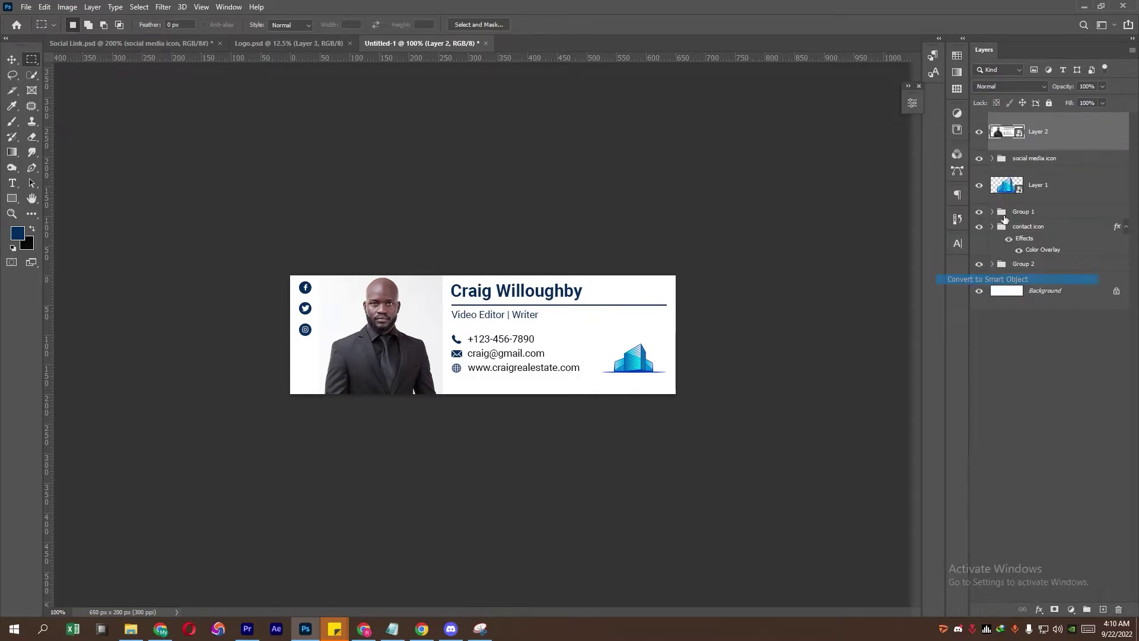
Step: Hide the original icon, logo, text and Background layers, then show guides and zoom in
{"action": "left_click_drag", "start_coordinate": [980, 159], "coordinate": [979, 262]}
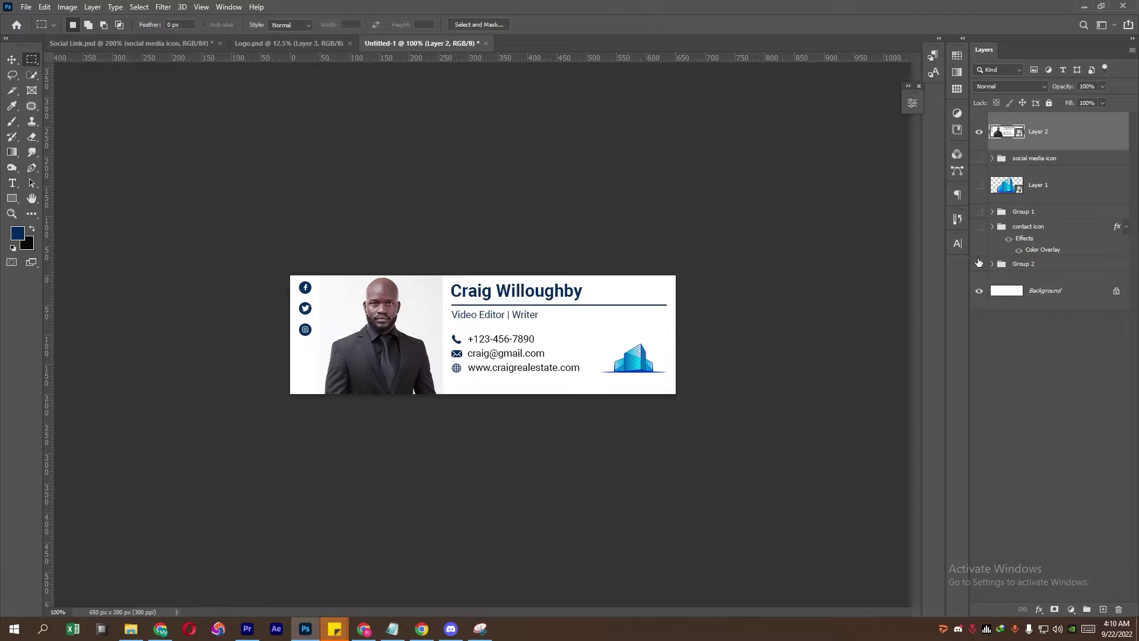
{"action": "left_click", "coordinate": [979, 290]}
{"action": "key", "text": "ctrl+semicolon"}
{"action": "key", "text": "ctrl+plus"}
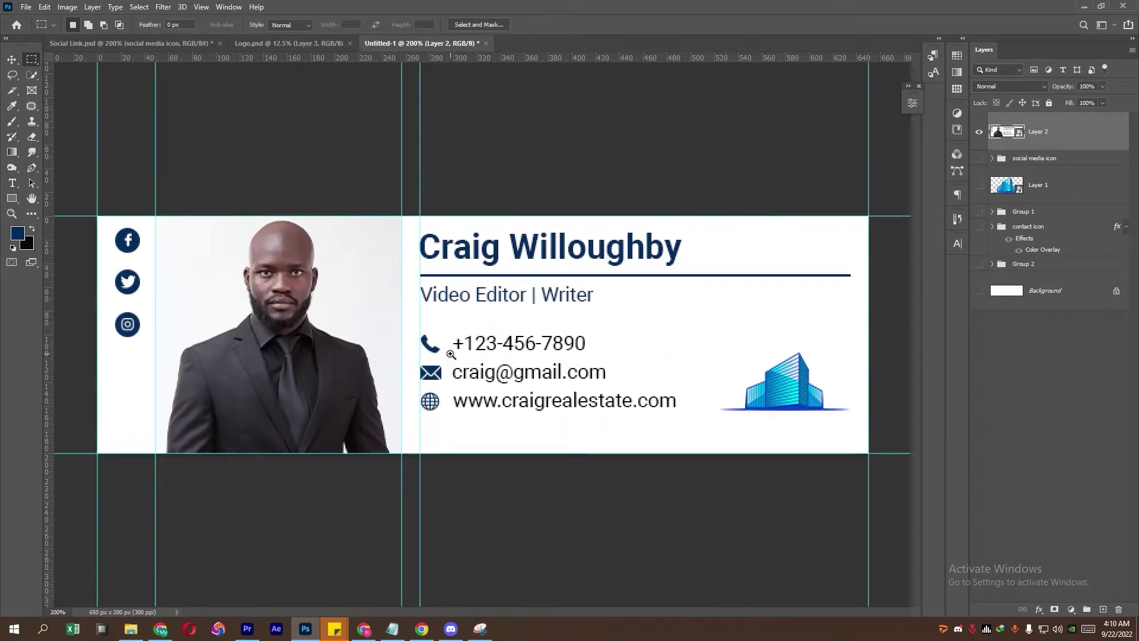
Step: With the Slice Tool, slice the social icons column and the whole portrait photo
{"action": "left_click", "coordinate": [13, 92]}
{"action": "left_click", "coordinate": [58, 112]}
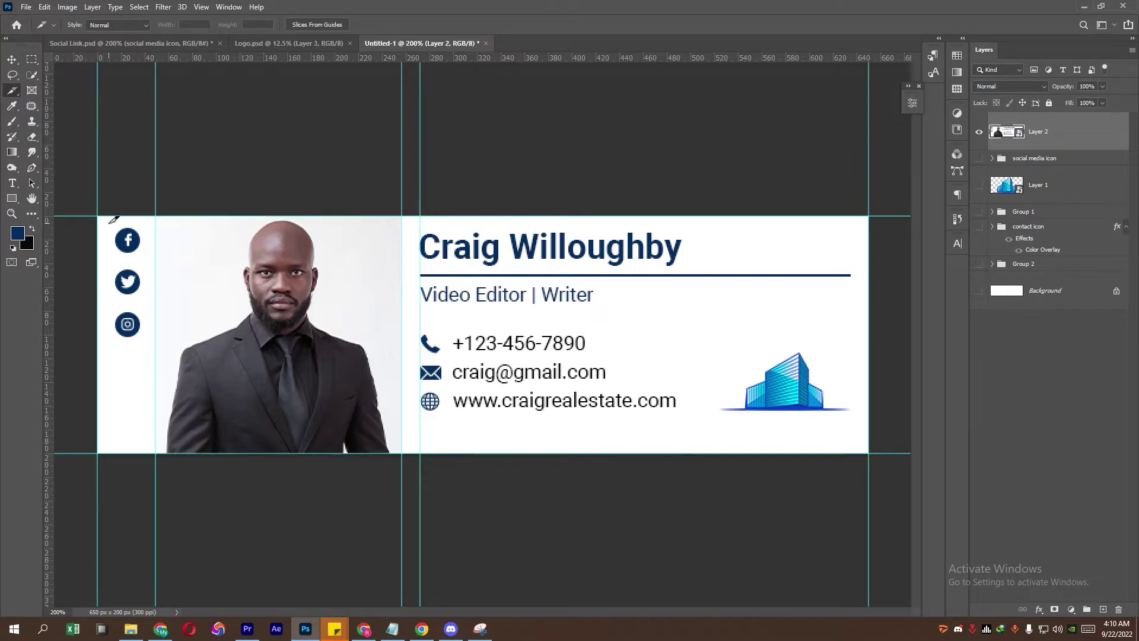
{"action": "left_click_drag", "start_coordinate": [99, 217], "coordinate": [169, 444]}
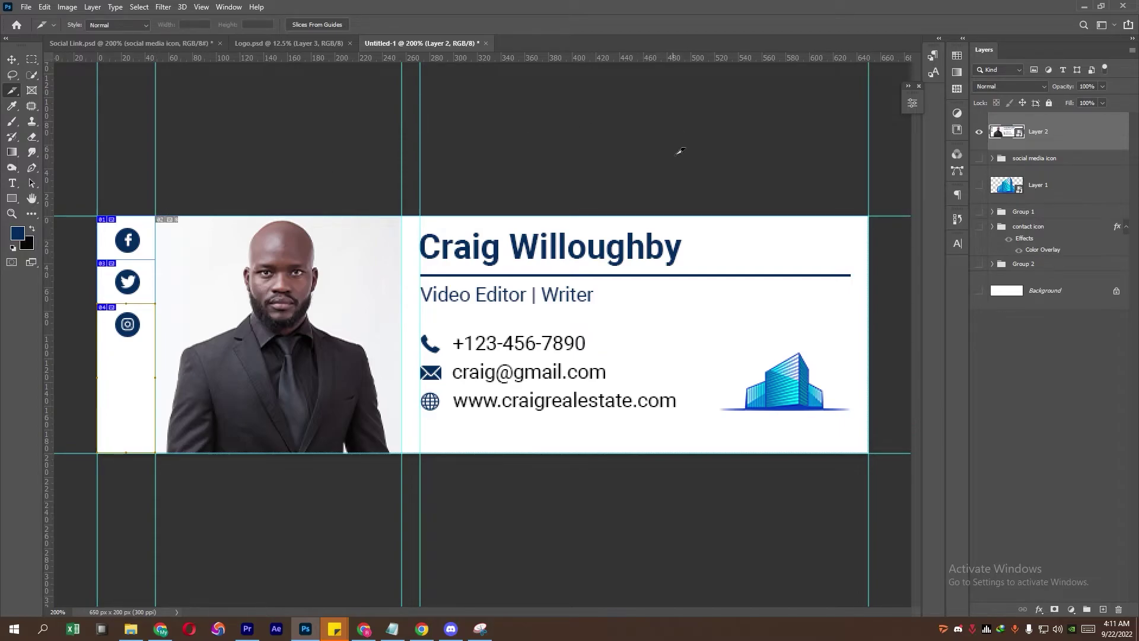
{"action": "left_click_drag", "start_coordinate": [158, 217], "coordinate": [403, 452]}
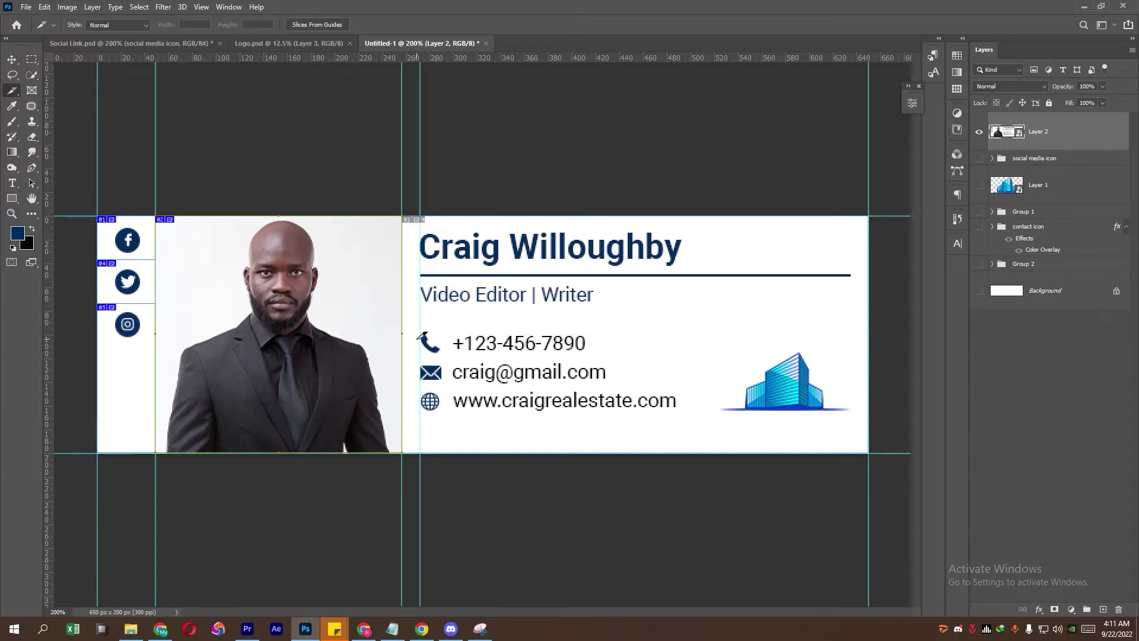
{"action": "right_click", "coordinate": [265, 255]}
{"action": "left_click", "coordinate": [283, 268]}
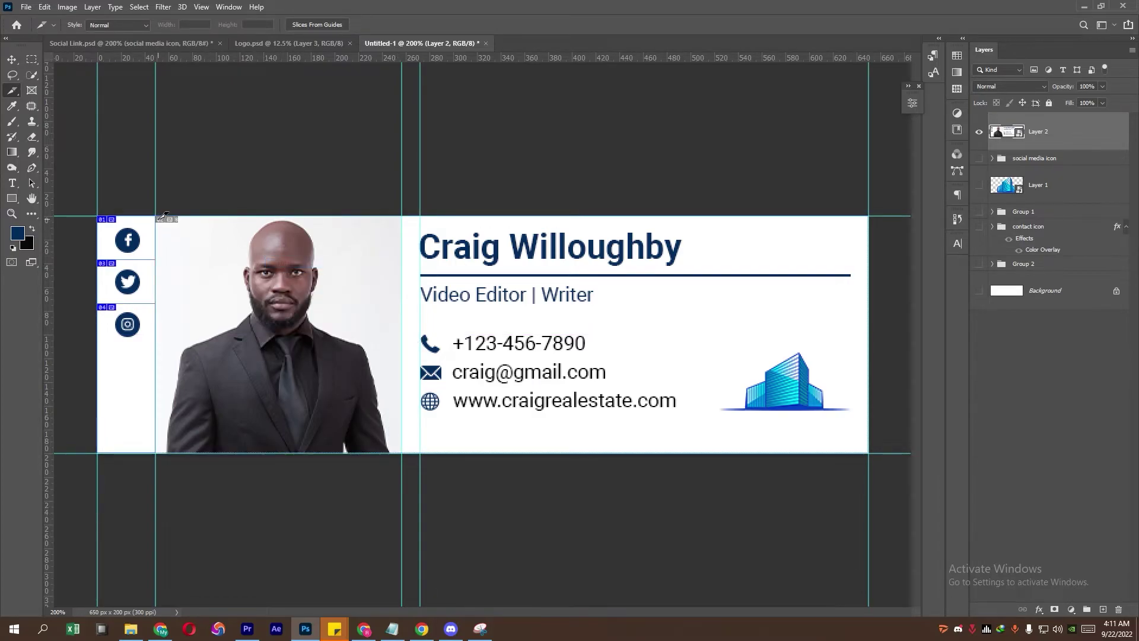
{"action": "left_click_drag", "start_coordinate": [162, 216], "coordinate": [410, 452]}
Step: Add slices for the name block, phone, email and website rows, and the logo
{"action": "left_click_drag", "start_coordinate": [411, 216], "coordinate": [867, 315]}
{"action": "left_click_drag", "start_coordinate": [411, 316], "coordinate": [705, 354]}
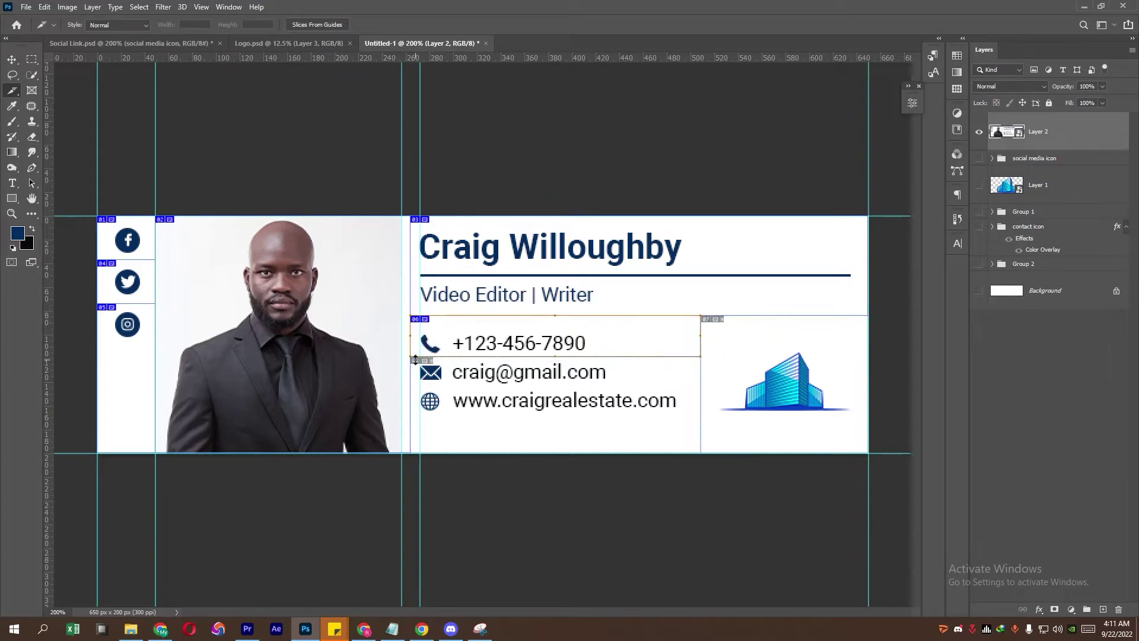
{"action": "left_click_drag", "start_coordinate": [444, 355], "coordinate": [701, 387]}
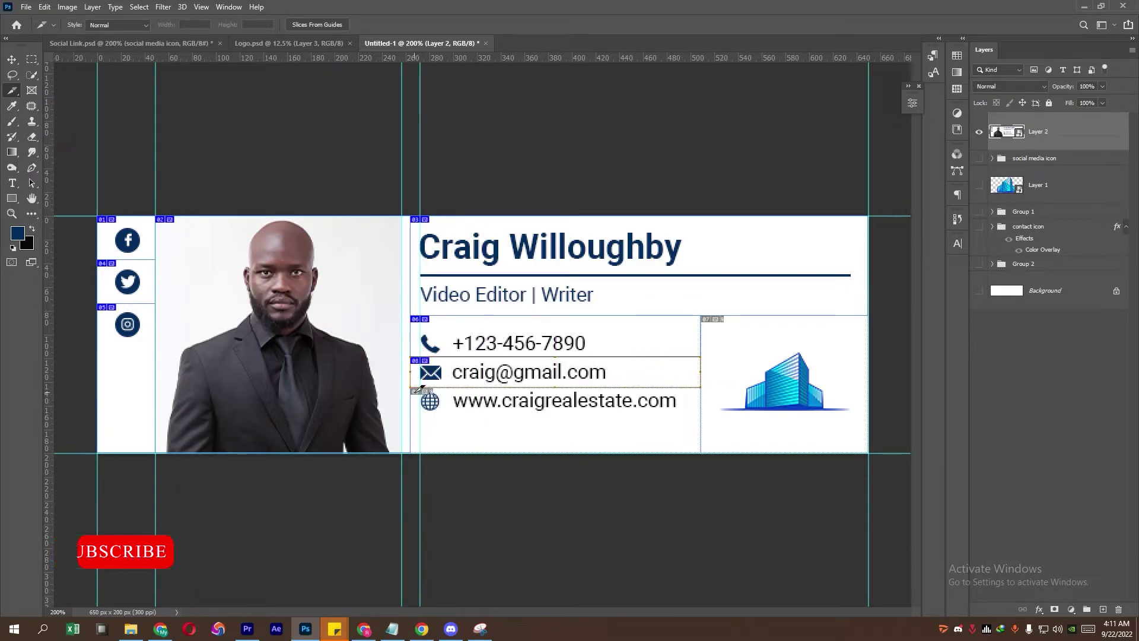
{"action": "left_click_drag", "start_coordinate": [432, 394], "coordinate": [706, 446]}
{"action": "left_click_drag", "start_coordinate": [712, 315], "coordinate": [867, 451]}
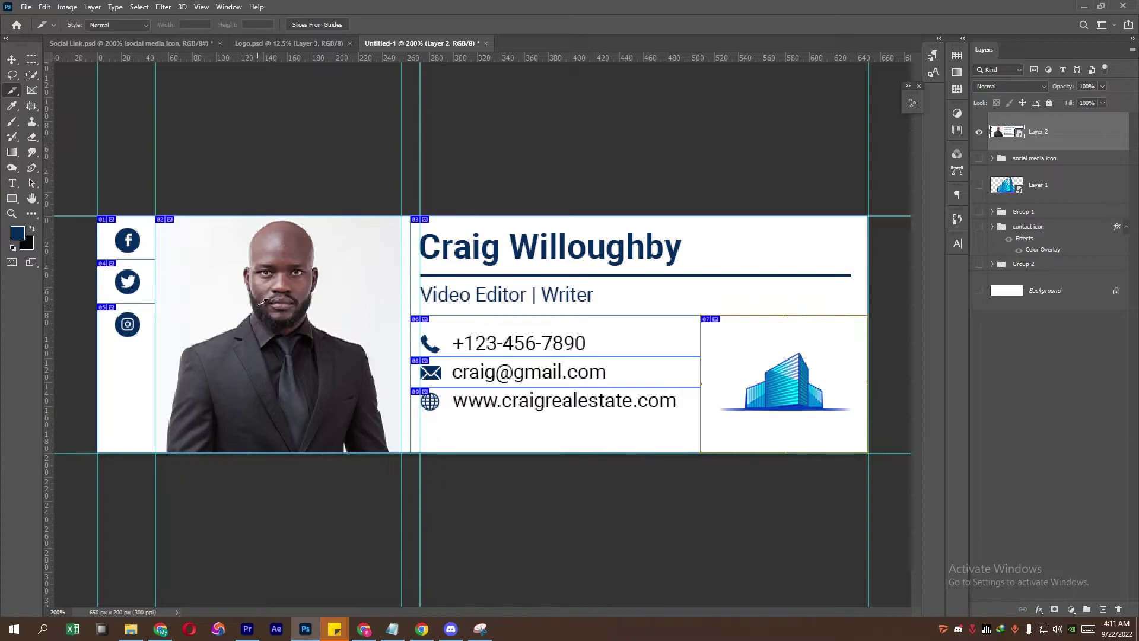
{"action": "right_click", "coordinate": [128, 237]}
{"action": "left_click", "coordinate": [151, 259]}
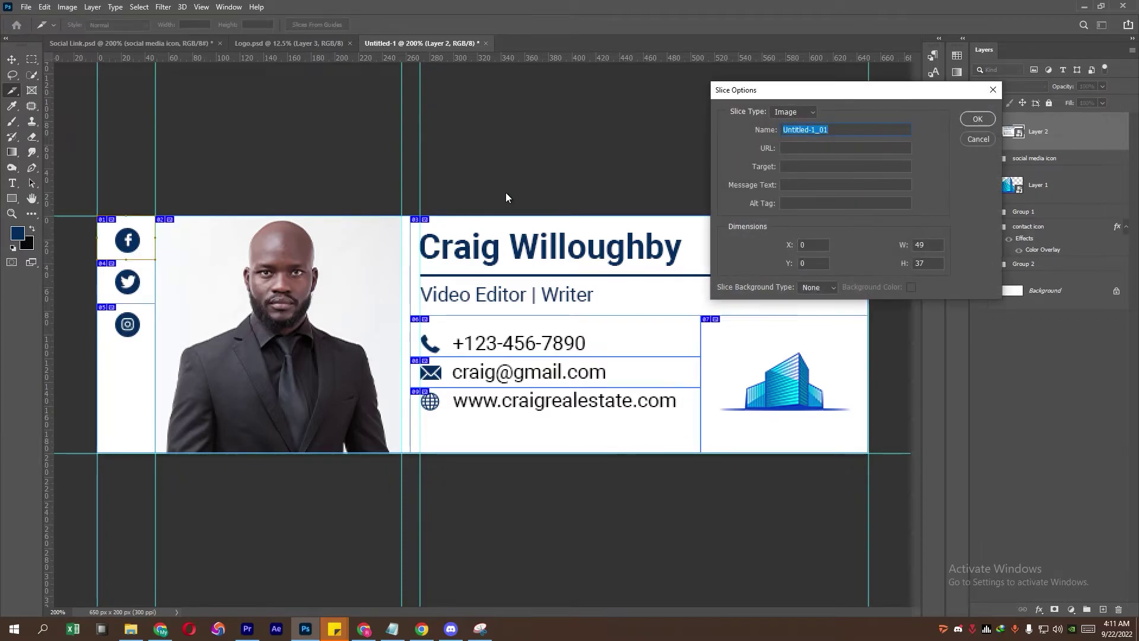
{"action": "type", "text": "g"}
{"action": "type", "text": "htt"}
{"action": "type", "text": "ps"}
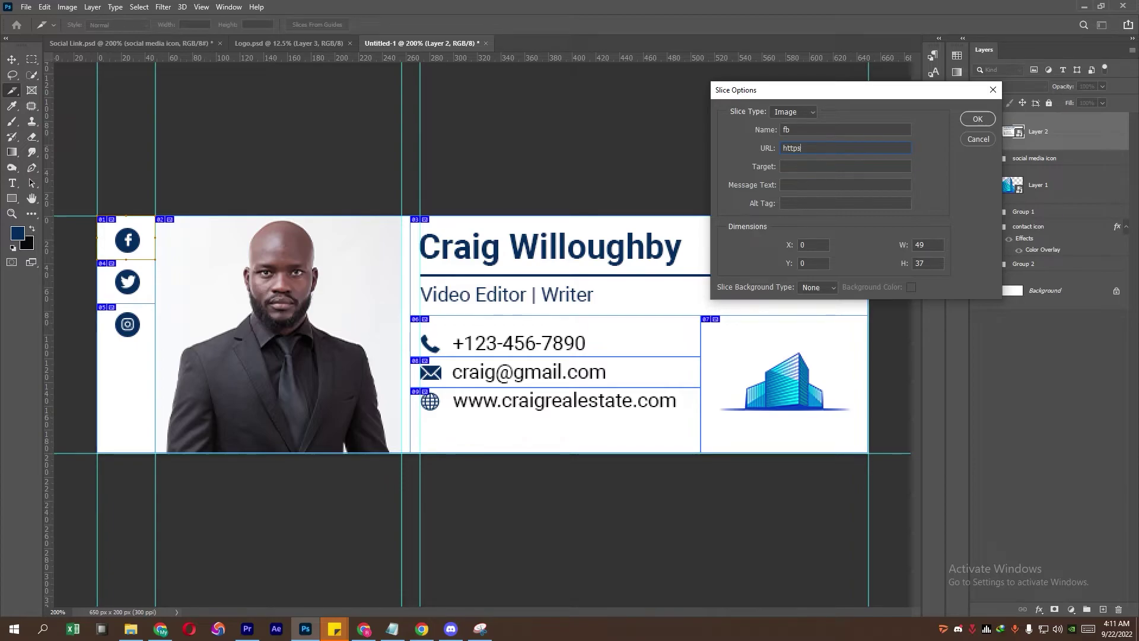
{"action": "type", "text": "://www.facebook.com"}
{"action": "left_click", "coordinate": [976, 119]}
Step: Name the Twitter slice 'twitter' and link it to the Twitter website
{"action": "right_click", "coordinate": [126, 276]}
{"action": "left_click", "coordinate": [143, 291]}
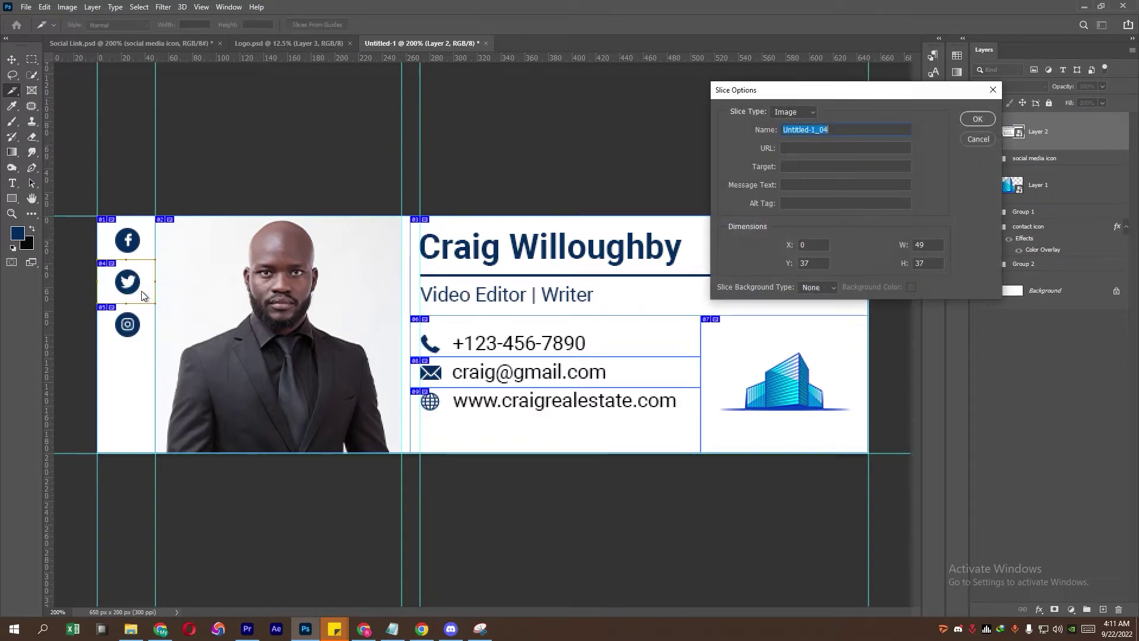
{"action": "type", "text": "twot"}
{"action": "type", "text": "https://www.facebook.com"}
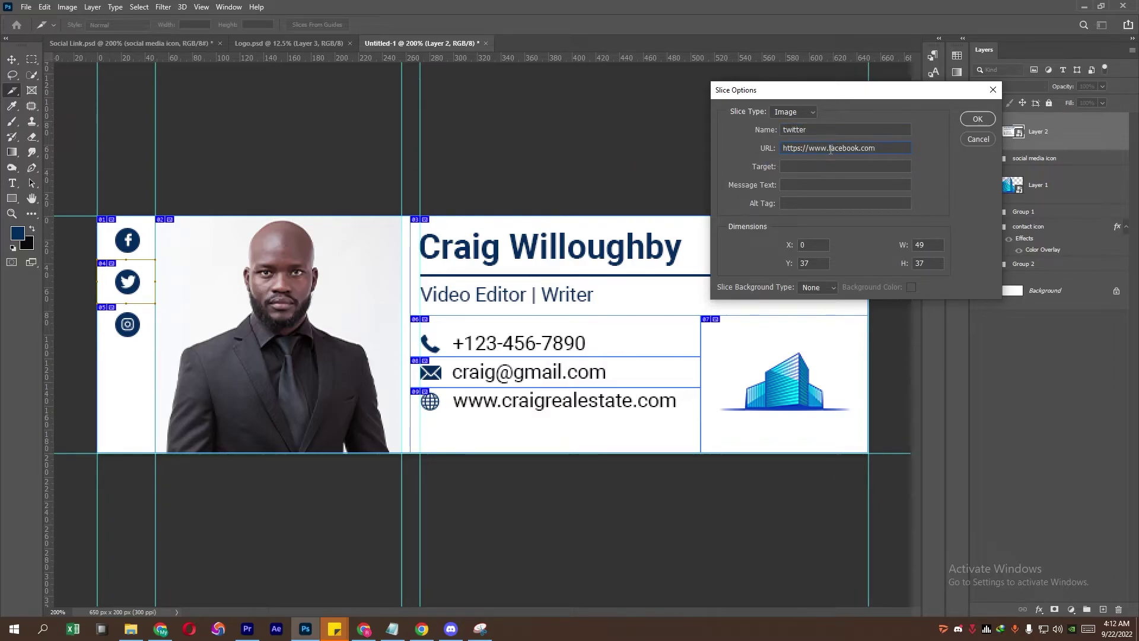
{"action": "double_click", "coordinate": [830, 148]}
{"action": "key", "text": "ctrl+c"}
{"action": "left_click", "coordinate": [858, 149]}
{"action": "key", "text": "BackSpace"}
{"action": "key", "text": "BackSpace"}
{"action": "key", "text": "BackSpace"}
{"action": "key", "text": "BackSpace"}
{"action": "type", "text": "twitt"}
{"action": "left_click", "coordinate": [977, 120]}
Step: Name the Instagram slice 'instagram' and set its link to the Instagram website
{"action": "right_click", "coordinate": [125, 324]}
{"action": "left_click", "coordinate": [139, 342]}
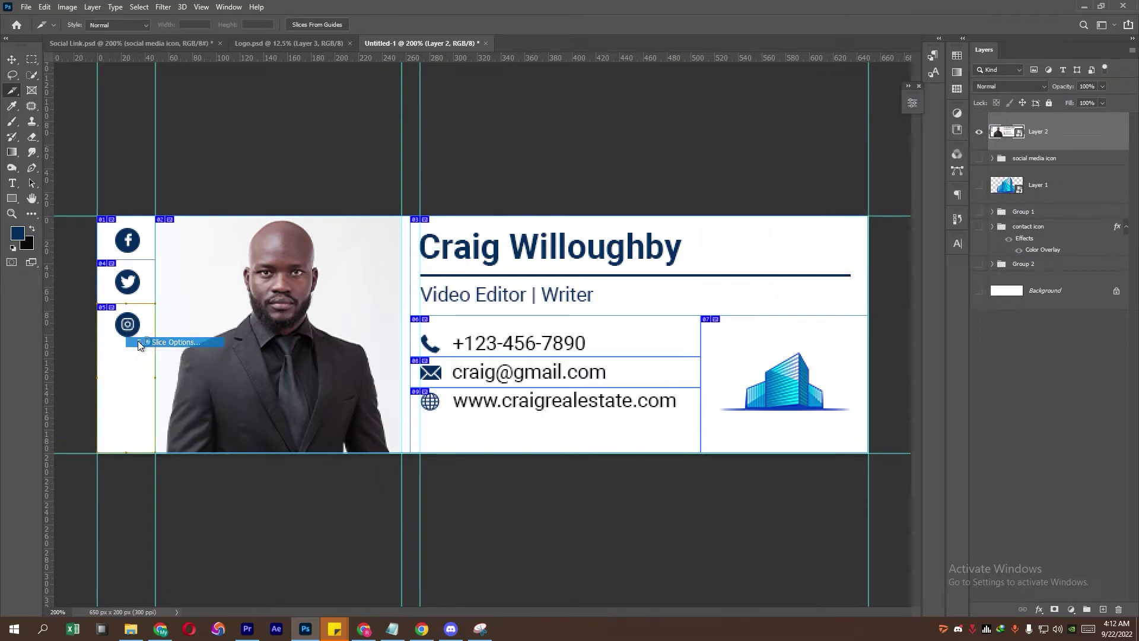
{"action": "key", "text": "BackSpace"}
{"action": "type", "text": "instagram"}
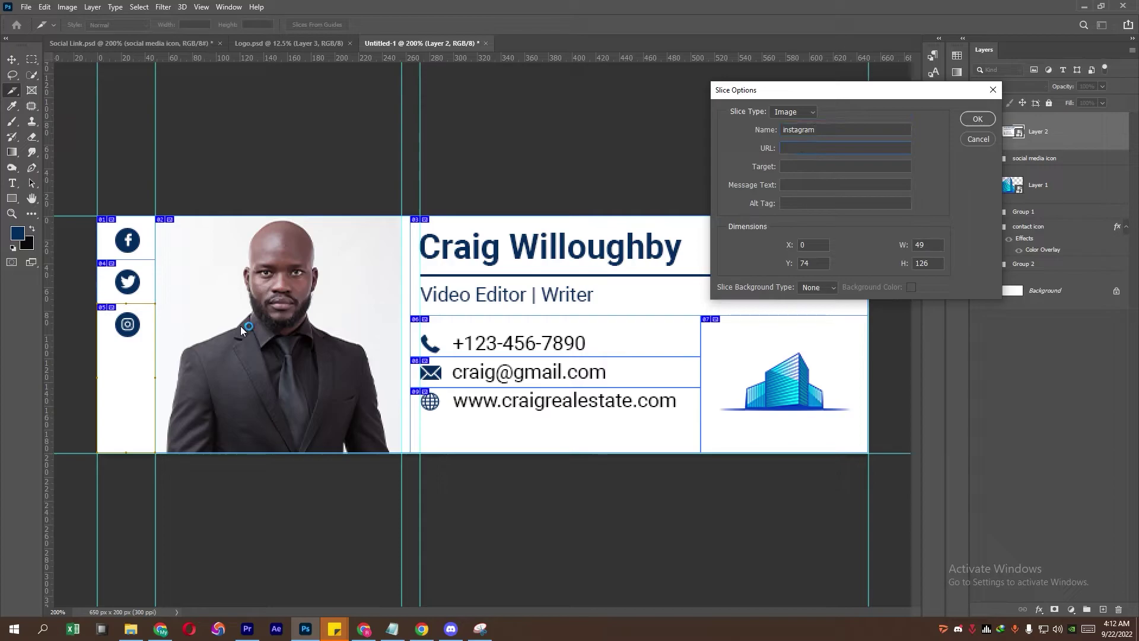
{"action": "key", "text": "ctrl+v"}
{"action": "key", "text": "BackSpace"}
{"action": "key", "text": "BackSpace"}
{"action": "key", "text": "BackSpace"}
{"action": "key", "text": "BackSpace"}
{"action": "key", "text": "BackSpace"}
{"action": "key", "text": "BackSpace"}
{"action": "key", "text": "BackSpace"}
{"action": "key", "text": "BackSpace"}
{"action": "type", "text": "instag"}
Step: Confirm the Instagram slice, then name the photo slice 'profile' and the heading slice 'name'
{"action": "left_click", "coordinate": [965, 118]}
{"action": "right_click", "coordinate": [261, 311]}
{"action": "left_click", "coordinate": [270, 326]}
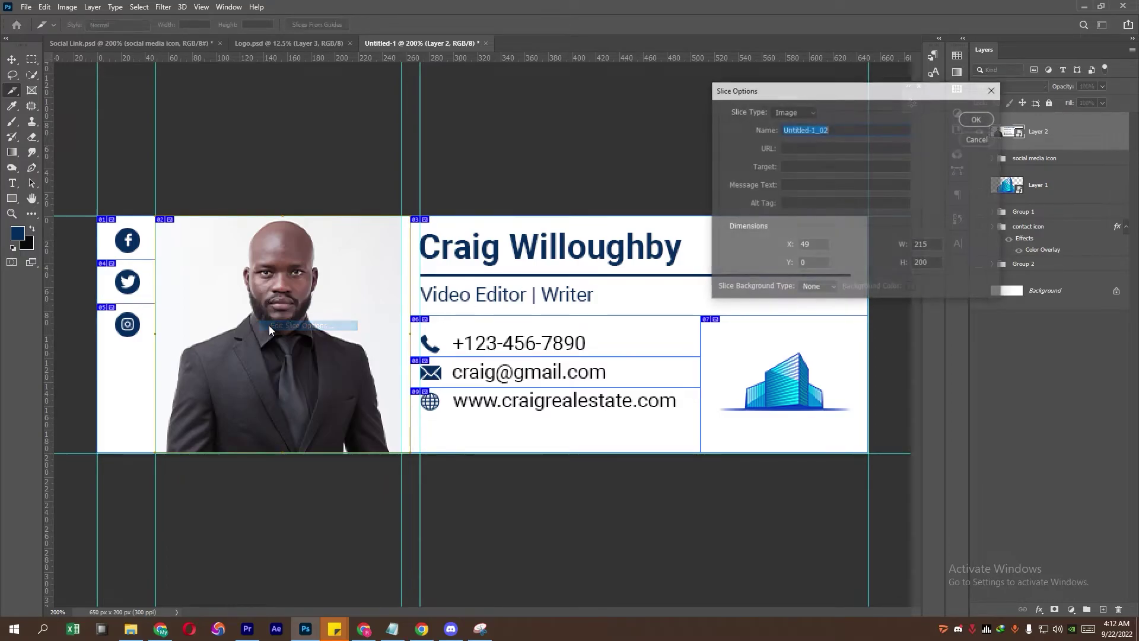
{"action": "type", "text": "profile"}
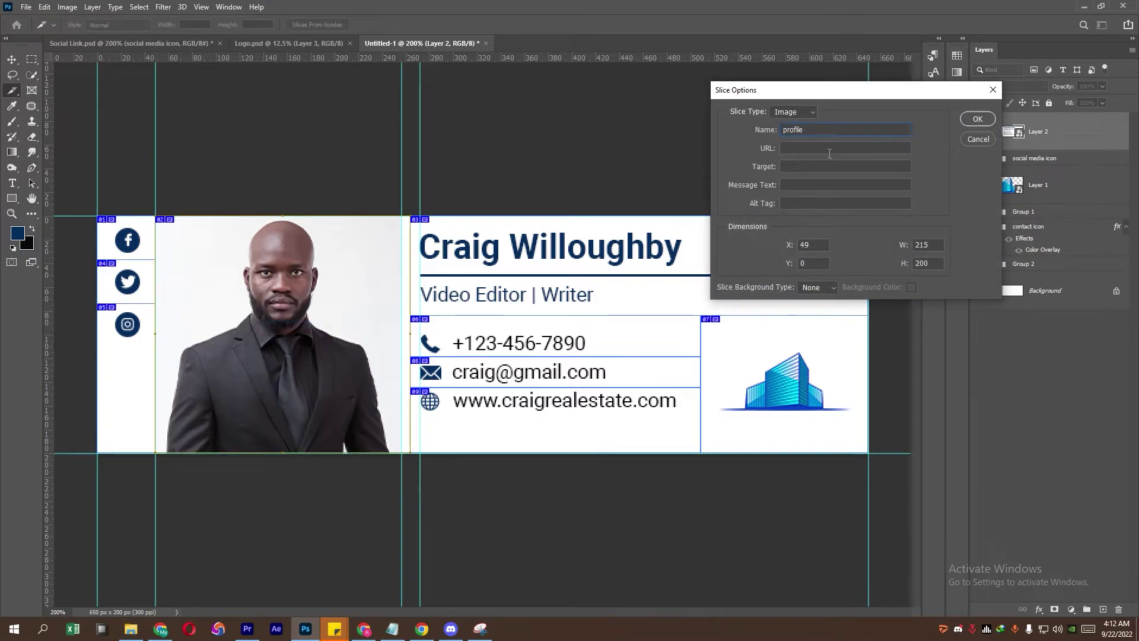
{"action": "left_click", "coordinate": [978, 119]}
{"action": "right_click", "coordinate": [522, 252]}
{"action": "left_click", "coordinate": [535, 267]}
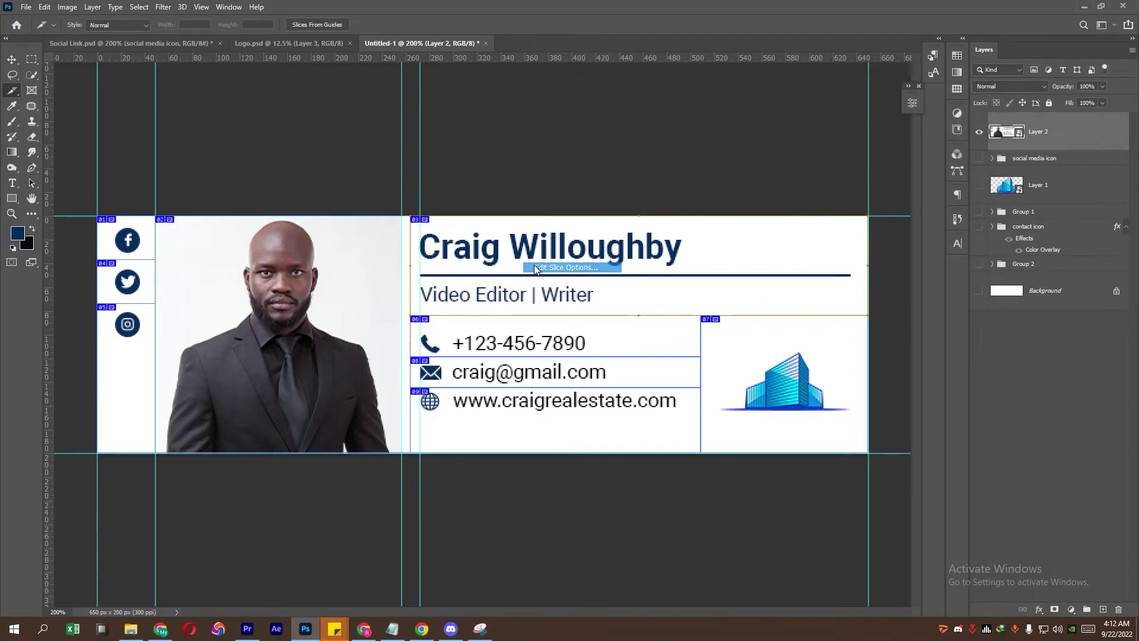
{"action": "type", "text": "name"}
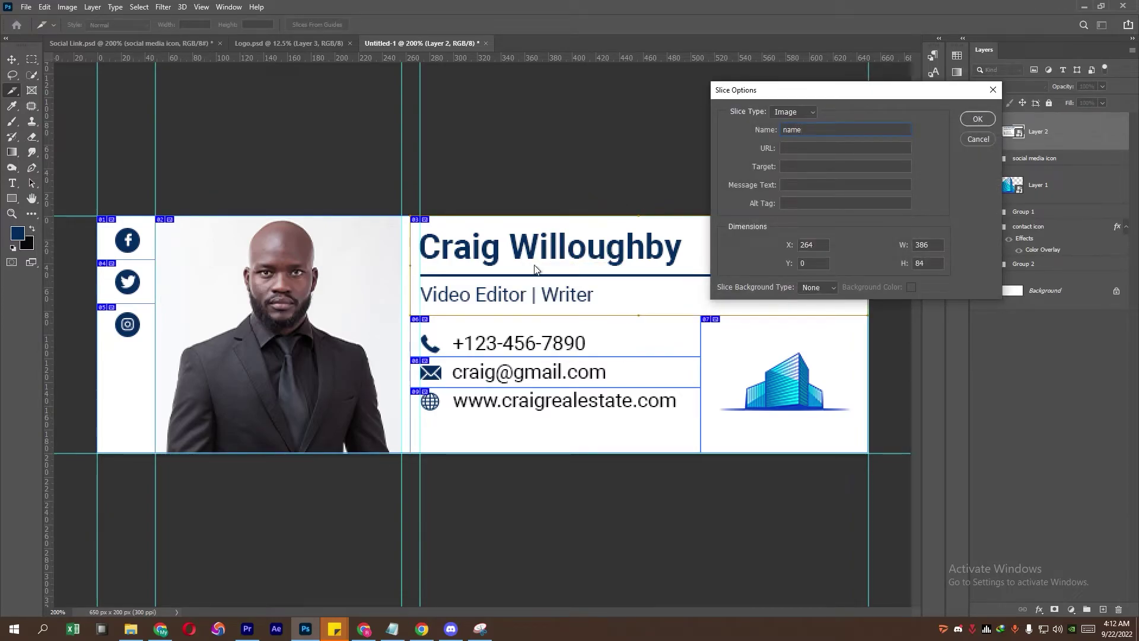
{"action": "left_click", "coordinate": [977, 121]}
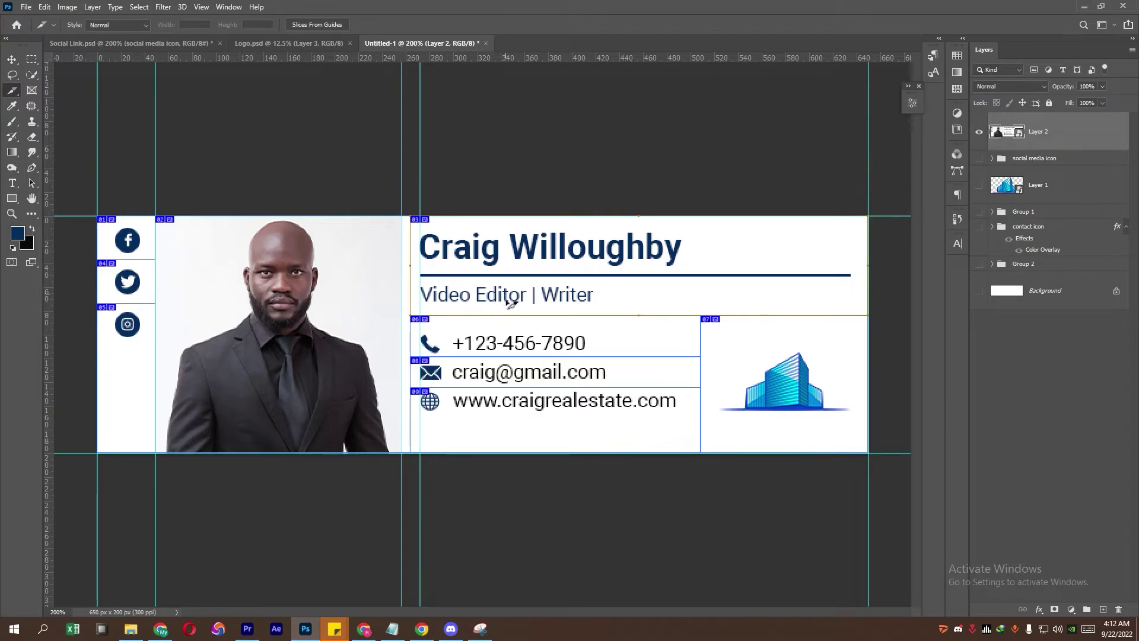
{"action": "right_click", "coordinate": [460, 332]}
{"action": "left_click", "coordinate": [479, 351]}
{"action": "type", "text": "t"}
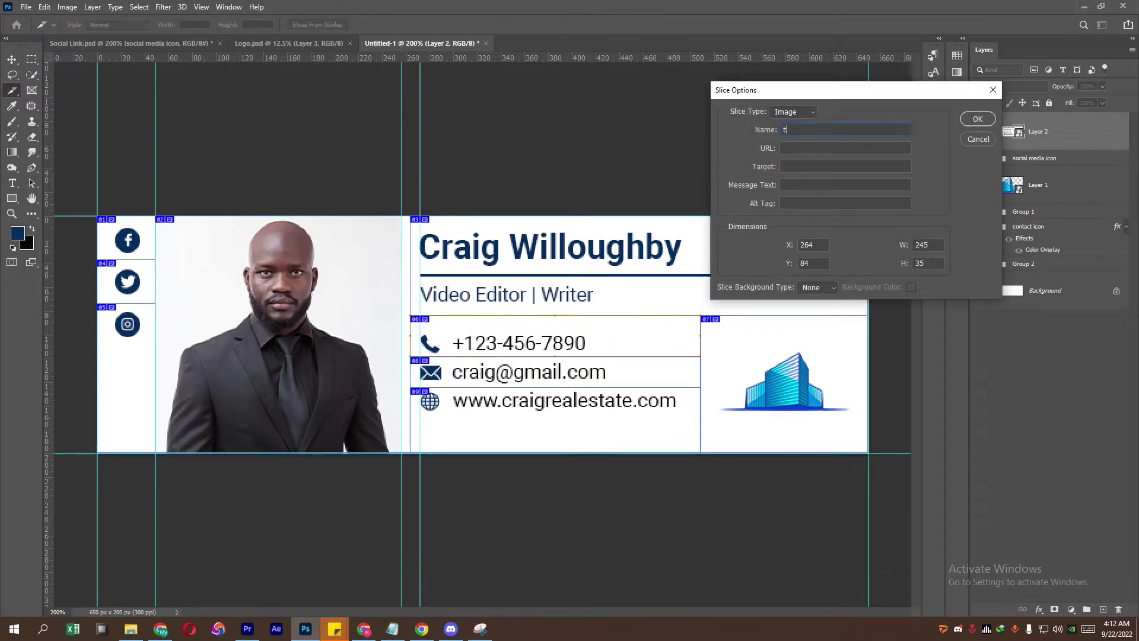
{"action": "type", "text": "tel: +123-456-7890"}
Step: Confirm the phone slice, then name the email slice 'email' with a mailto: link to the Gmail address
{"action": "left_click", "coordinate": [978, 119]}
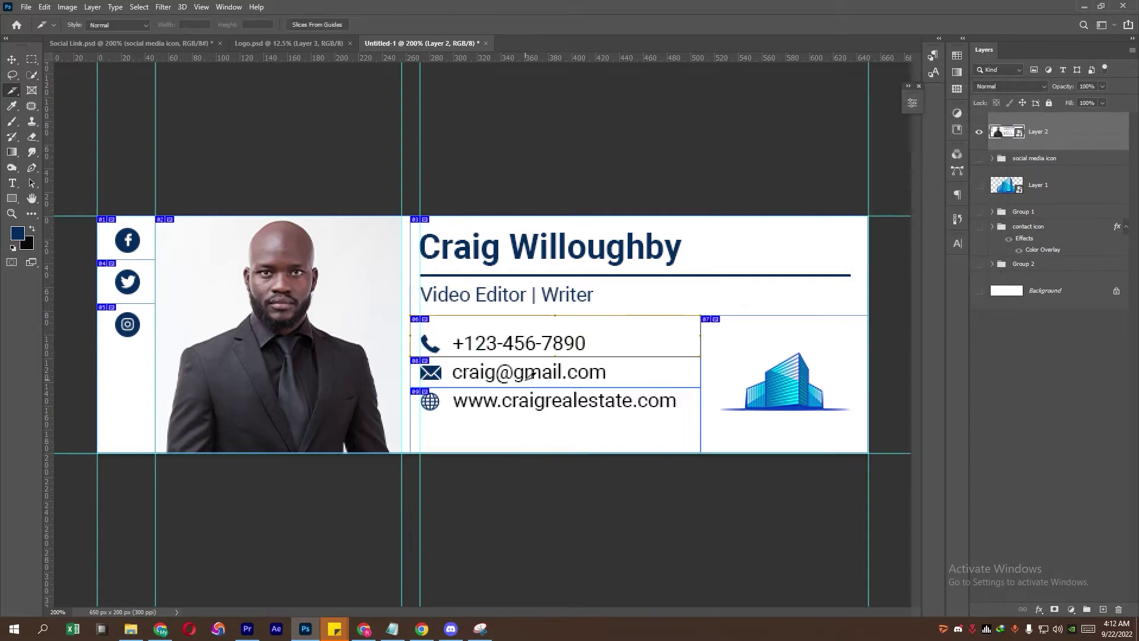
{"action": "right_click", "coordinate": [528, 369]}
{"action": "left_click", "coordinate": [540, 391]}
{"action": "type", "text": "email"}
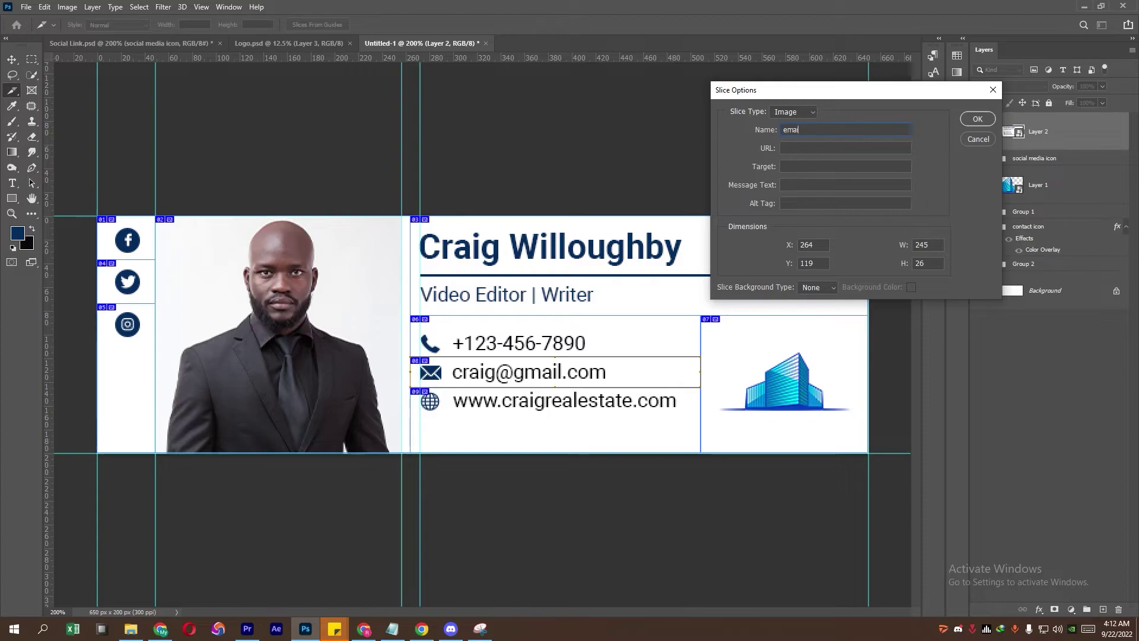
{"action": "key", "text": "Tab"}
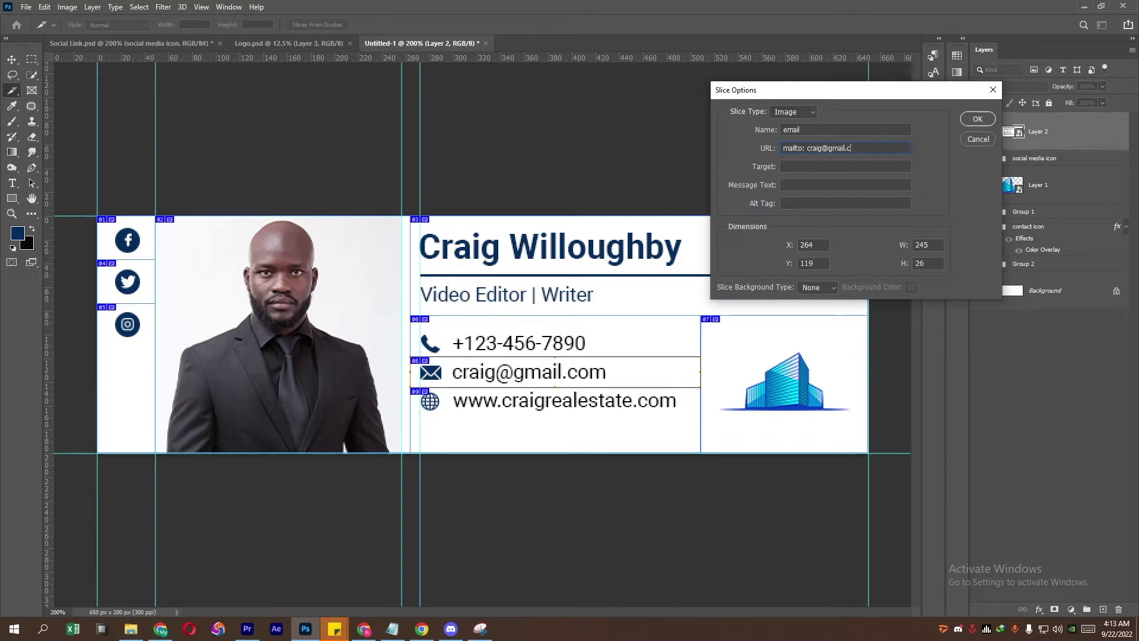
{"action": "left_click", "coordinate": [973, 118]}
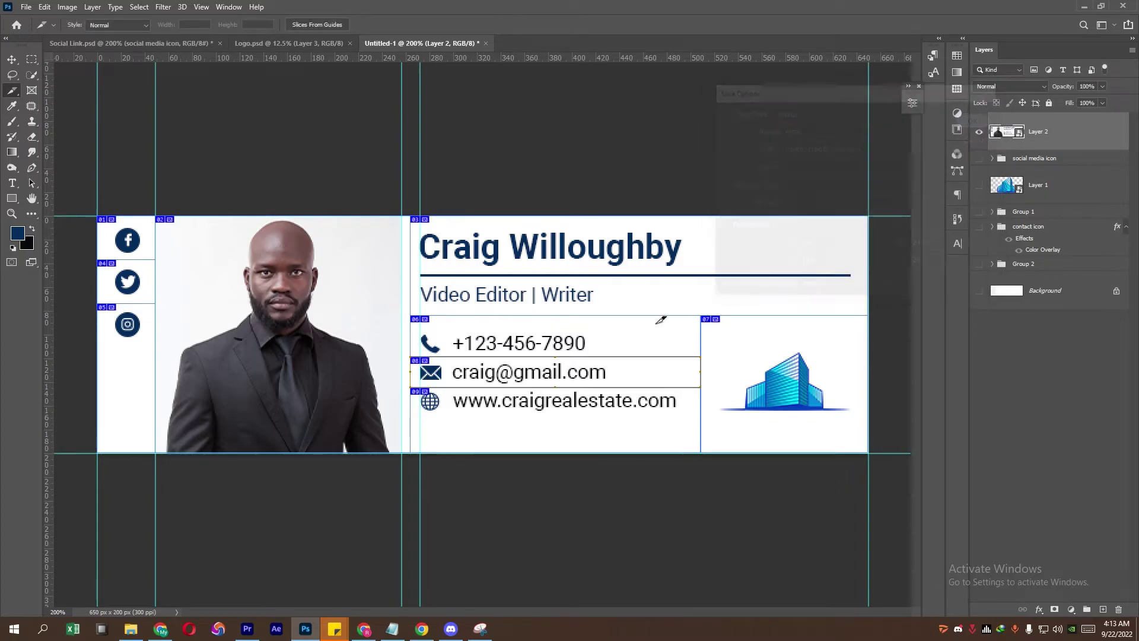
{"action": "right_click", "coordinate": [523, 406]}
{"action": "left_click", "coordinate": [533, 413]}
{"action": "type", "text": "website"}
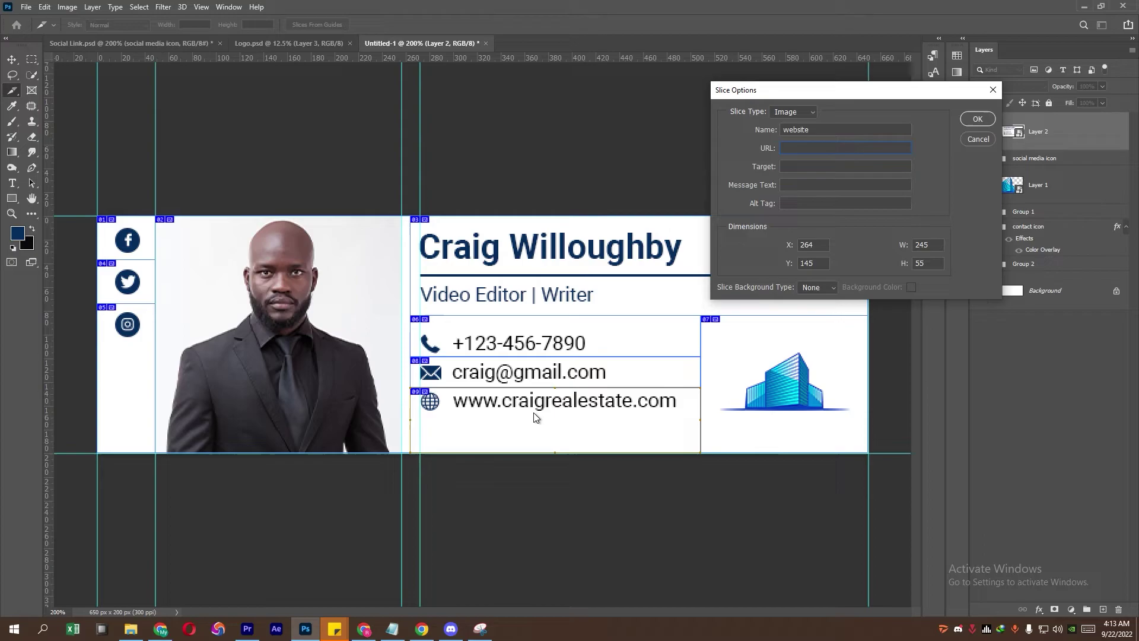
{"action": "key", "text": "ctrl+v"}
{"action": "left_click_drag", "start_coordinate": [829, 147], "coordinate": [856, 149]}
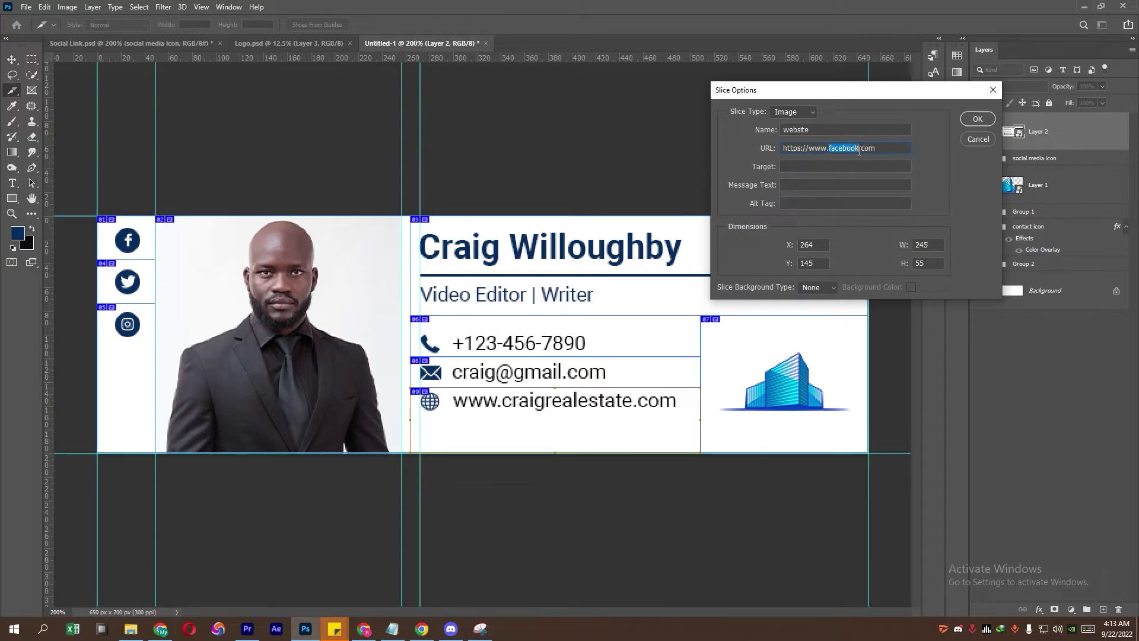
{"action": "type", "text": "google"}
{"action": "left_click", "coordinate": [977, 118]}
Step: Name the logo slice 'logo'
{"action": "right_click", "coordinate": [755, 354]}
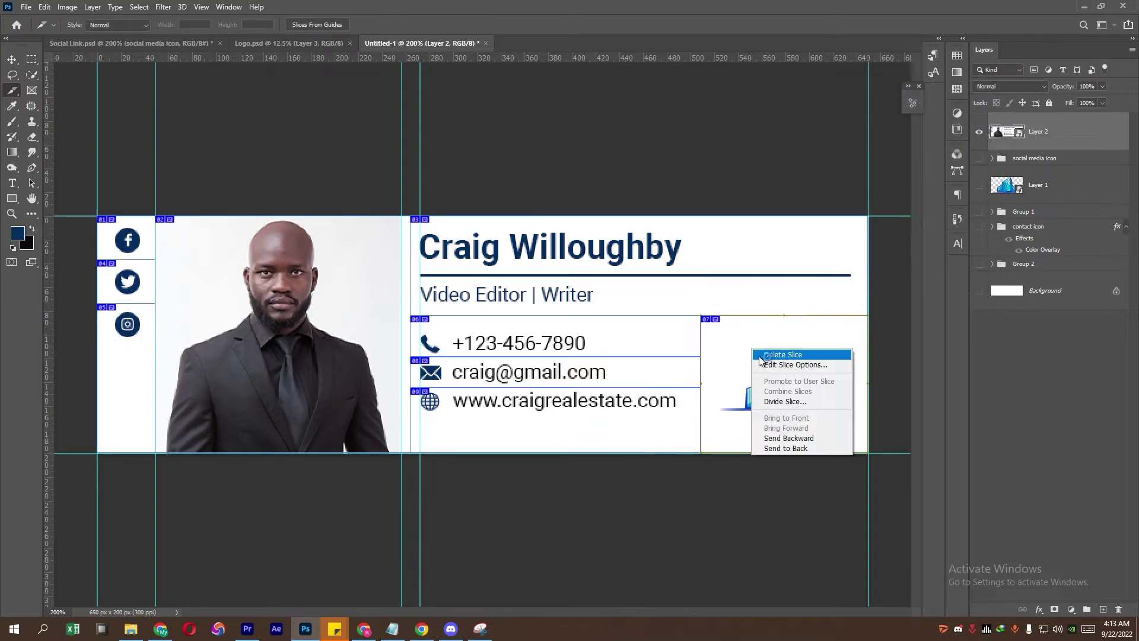
{"action": "left_click", "coordinate": [768, 364]}
{"action": "type", "text": "lotgo"}
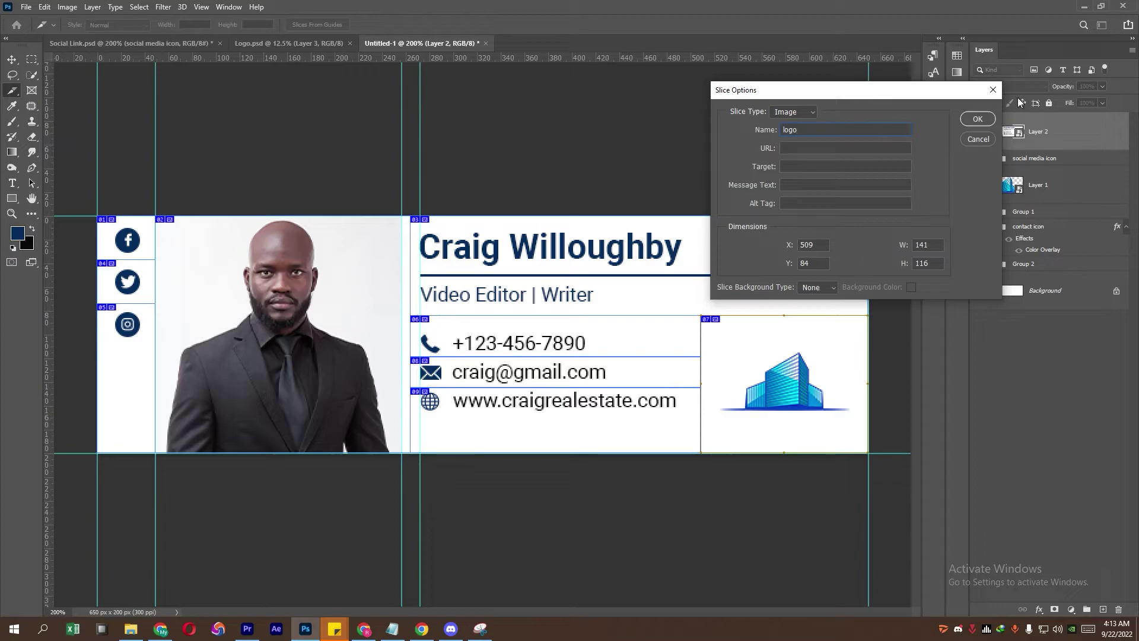
{"action": "left_click", "coordinate": [978, 118]}
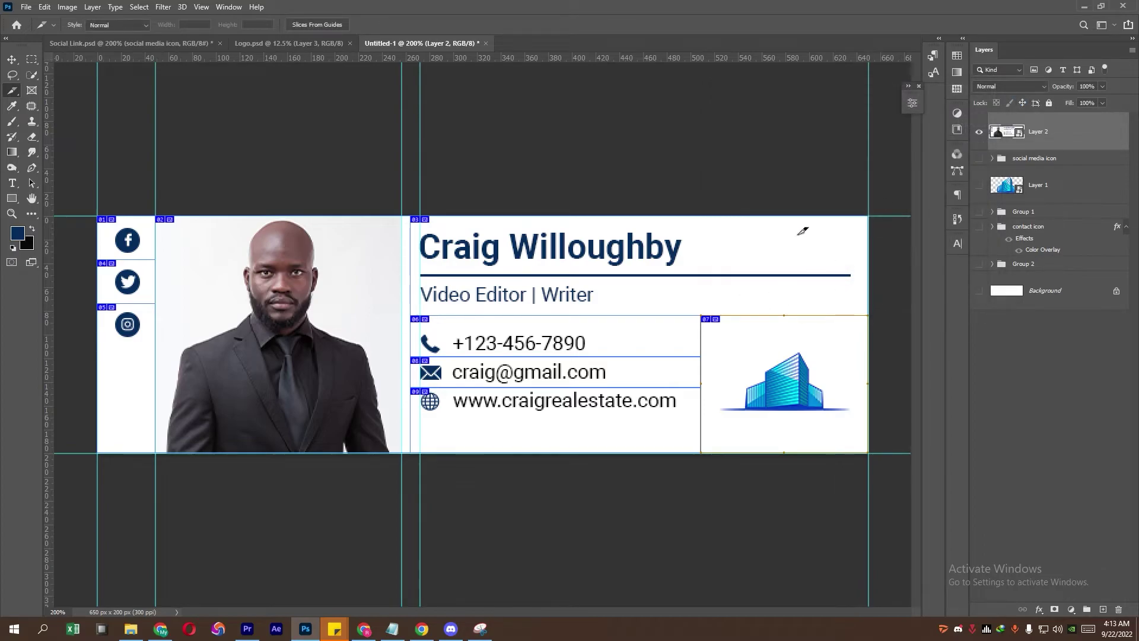
{"action": "left_click", "coordinate": [26, 7]}
Step: Preview the sliced signature from Save for Web (Legacy) in Chrome and copy its HTML code
{"action": "mouse_move", "coordinate": [119, 178]}
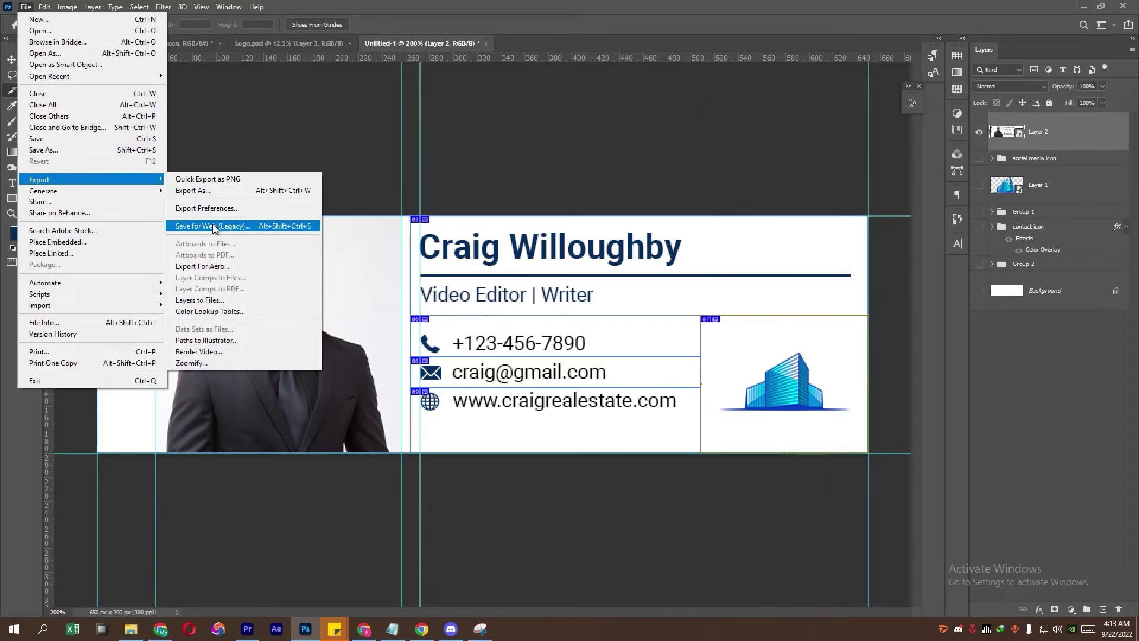
{"action": "left_click", "coordinate": [219, 226]}
{"action": "left_click", "coordinate": [156, 536]}
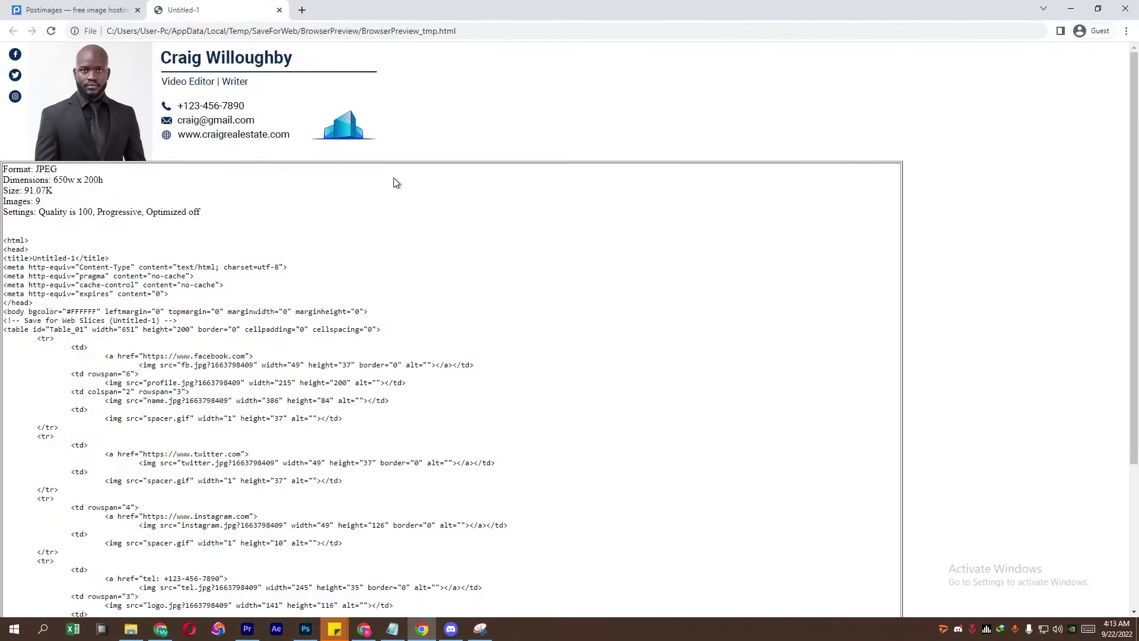
{"action": "left_click_drag", "start_coordinate": [5, 241], "coordinate": [179, 594]}
{"action": "right_click", "coordinate": [66, 393]}
{"action": "left_click", "coordinate": [77, 400]}
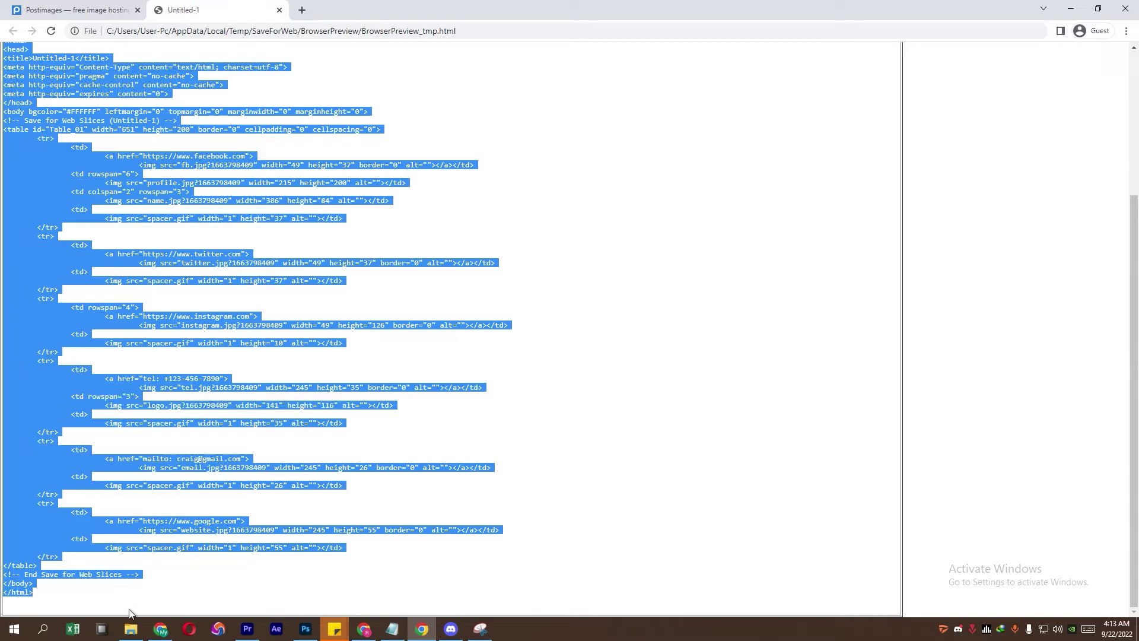
Step: Create a new text document in the New folder (8) project folder
{"action": "left_click", "coordinate": [132, 627]}
{"action": "right_click", "coordinate": [308, 280]}
{"action": "mouse_move", "coordinate": [355, 447]}
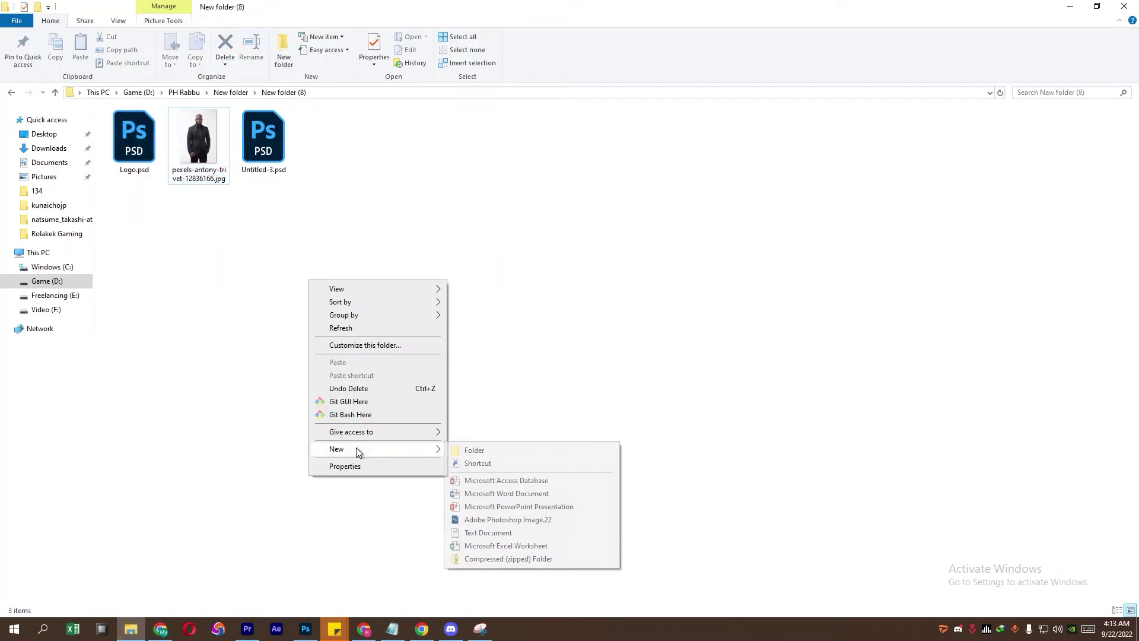
{"action": "left_click", "coordinate": [530, 532]}
Step: Name the new file Signature.html and open it in Notepad
{"action": "type", "text": "Signat"}
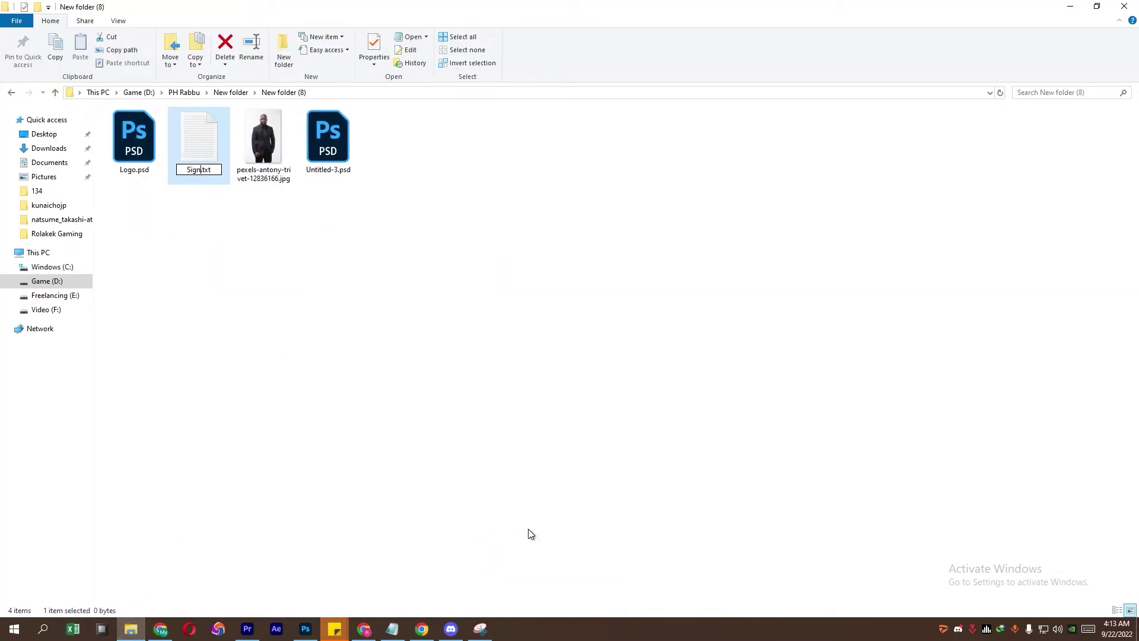
{"action": "type", "text": "ure.html"}
{"action": "key", "text": "Return"}
{"action": "key", "text": "Return"}
{"action": "right_click", "coordinate": [285, 146]}
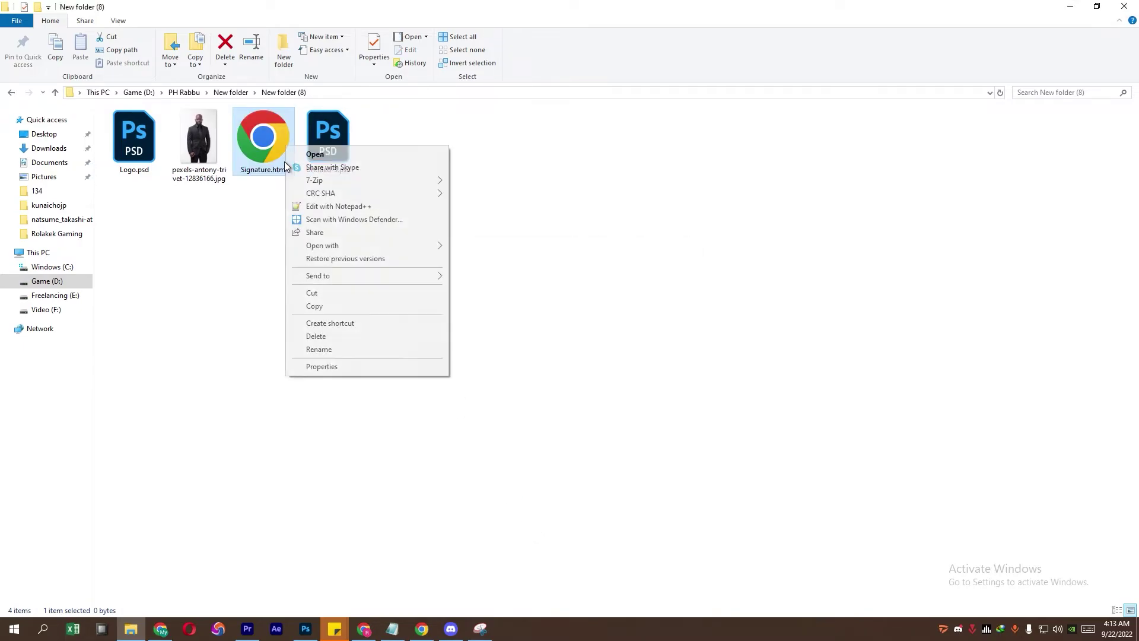
{"action": "left_click", "coordinate": [350, 245]}
{"action": "left_click", "coordinate": [681, 149]}
{"action": "right_click", "coordinate": [248, 153]}
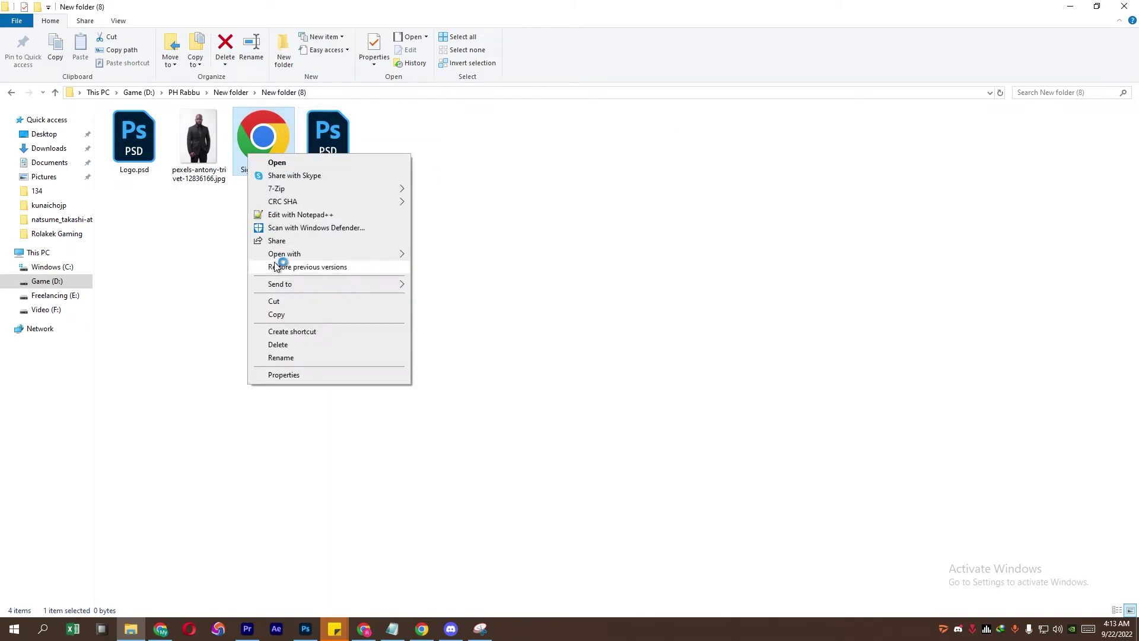
{"action": "mouse_move", "coordinate": [290, 255]}
{"action": "left_click", "coordinate": [464, 306]}
Step: Paste the signature HTML, save Signature.html, and open it in the browser
{"action": "right_click", "coordinate": [631, 204]}
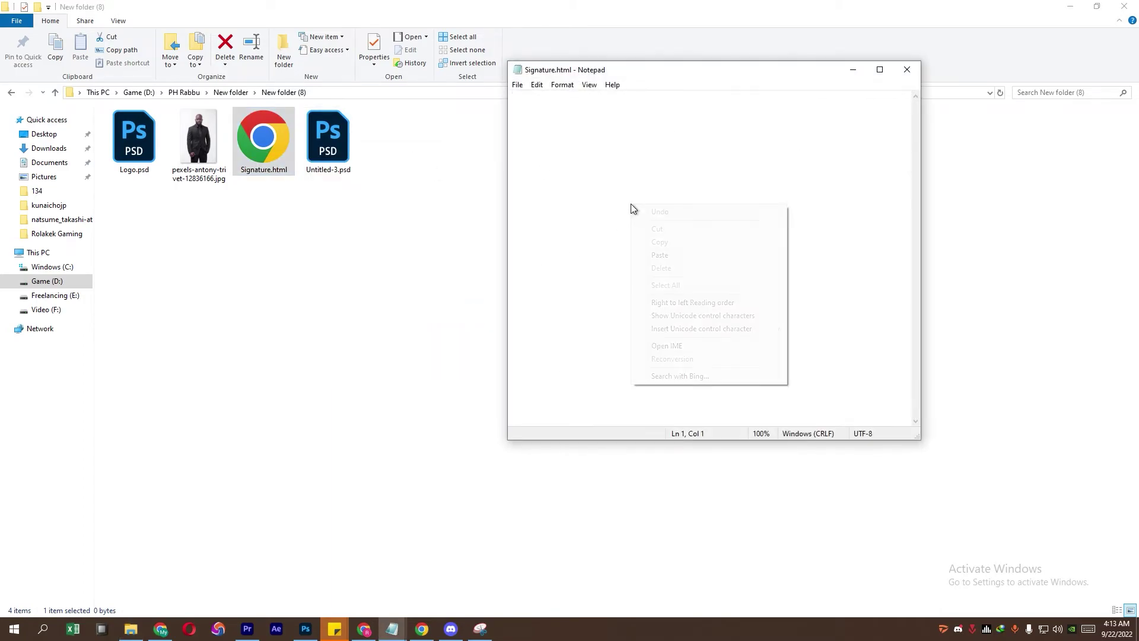
{"action": "left_click", "coordinate": [664, 255]}
{"action": "left_click", "coordinate": [907, 70]}
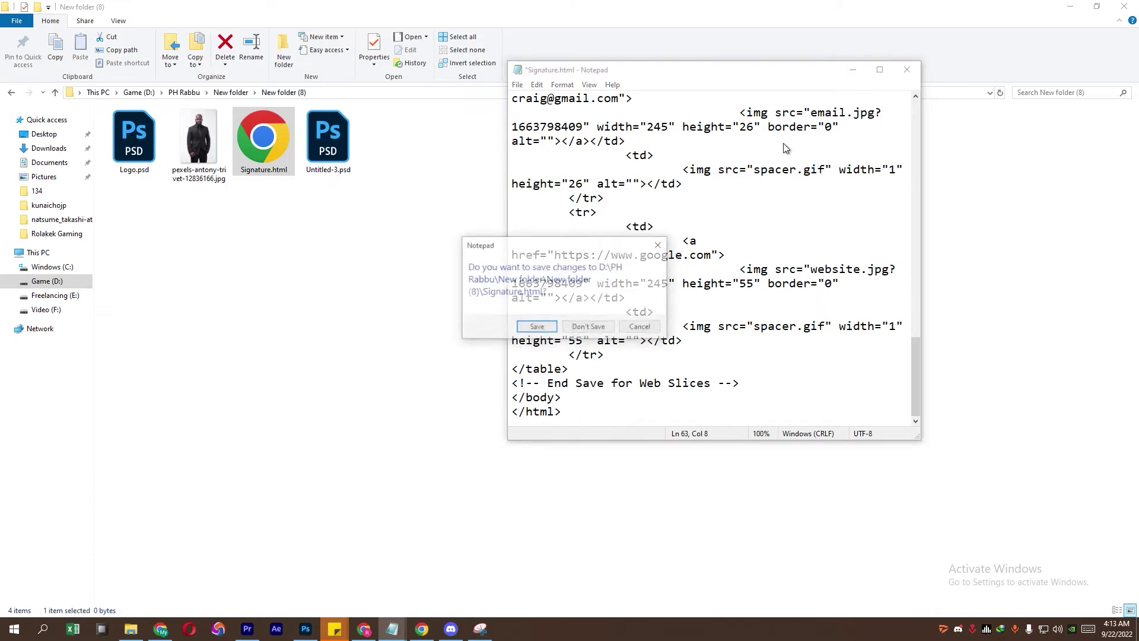
{"action": "left_click", "coordinate": [542, 324]}
{"action": "double_click", "coordinate": [265, 153]}
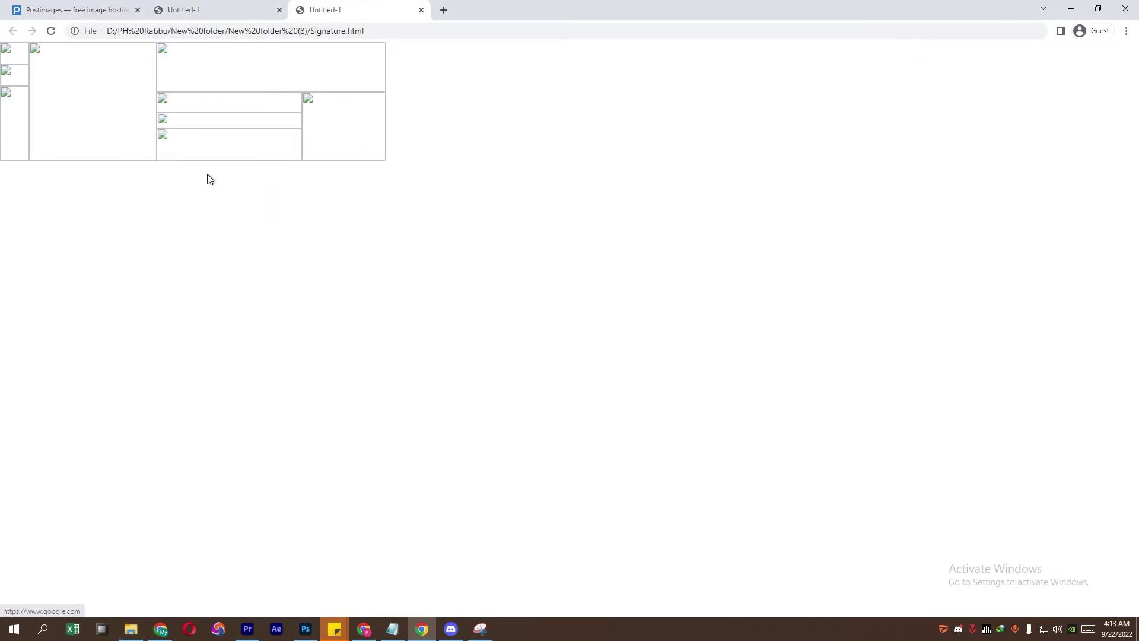
Step: Close the broken page, set the logo slice to PNG-24 and save all slice images
{"action": "left_click", "coordinate": [420, 10]}
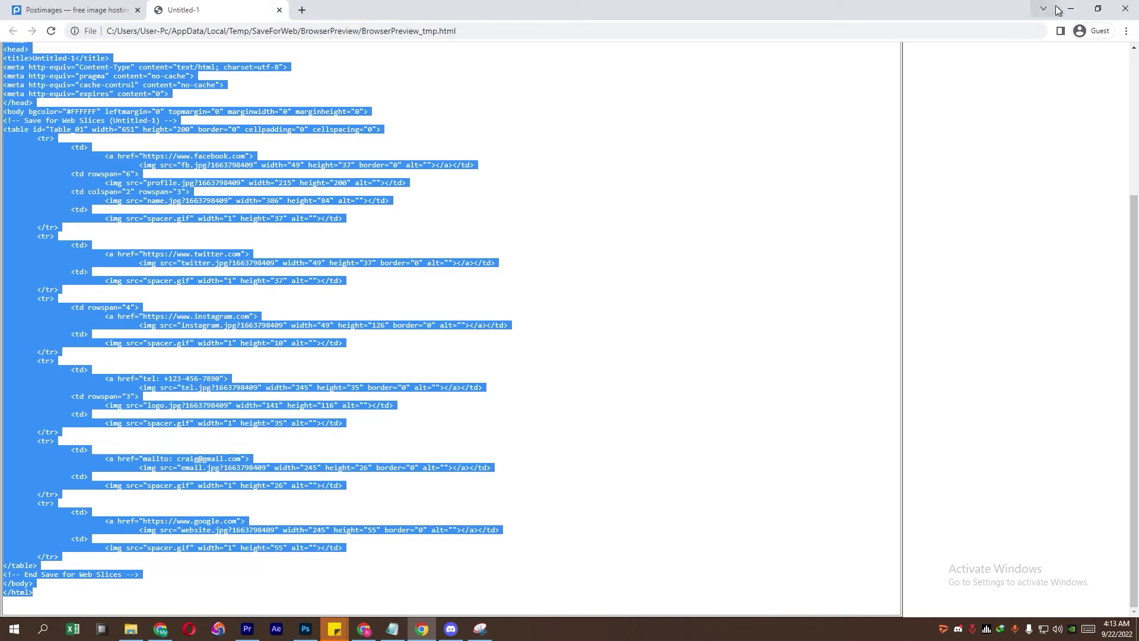
{"action": "left_click", "coordinate": [1071, 8]}
{"action": "left_click", "coordinate": [305, 628]}
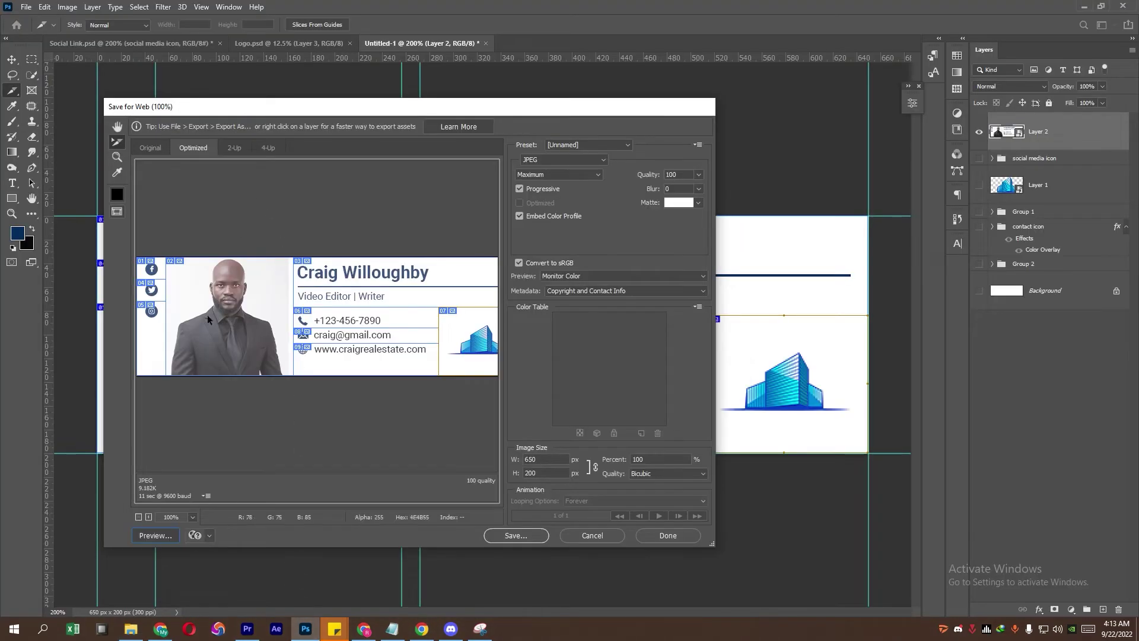
{"action": "left_click", "coordinate": [582, 159]}
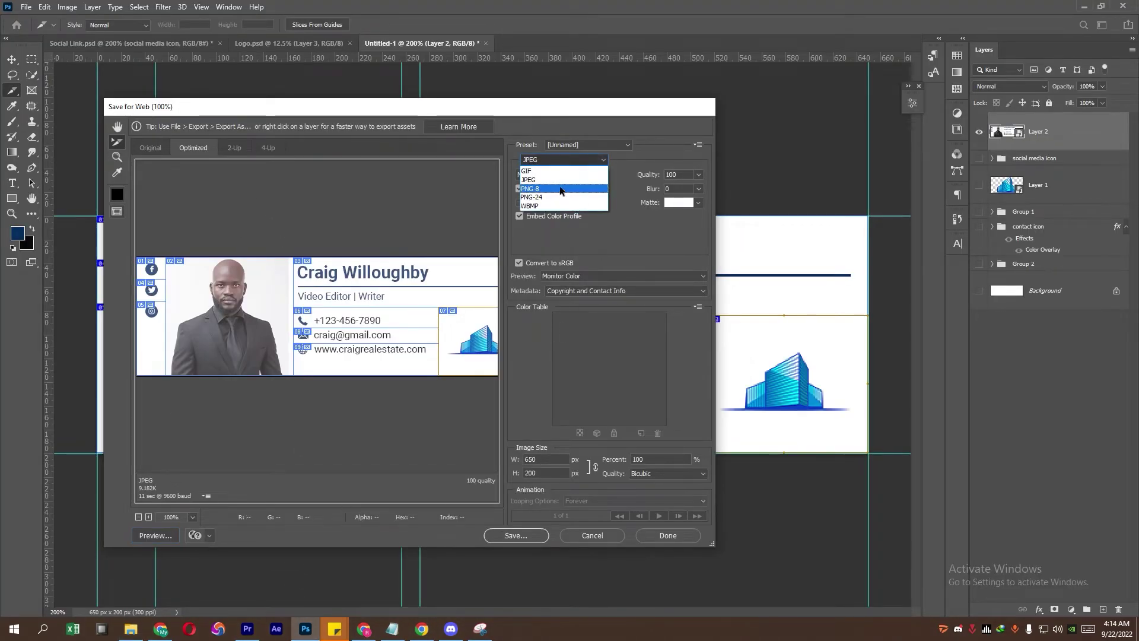
{"action": "left_click", "coordinate": [561, 199]}
{"action": "left_click", "coordinate": [514, 535]}
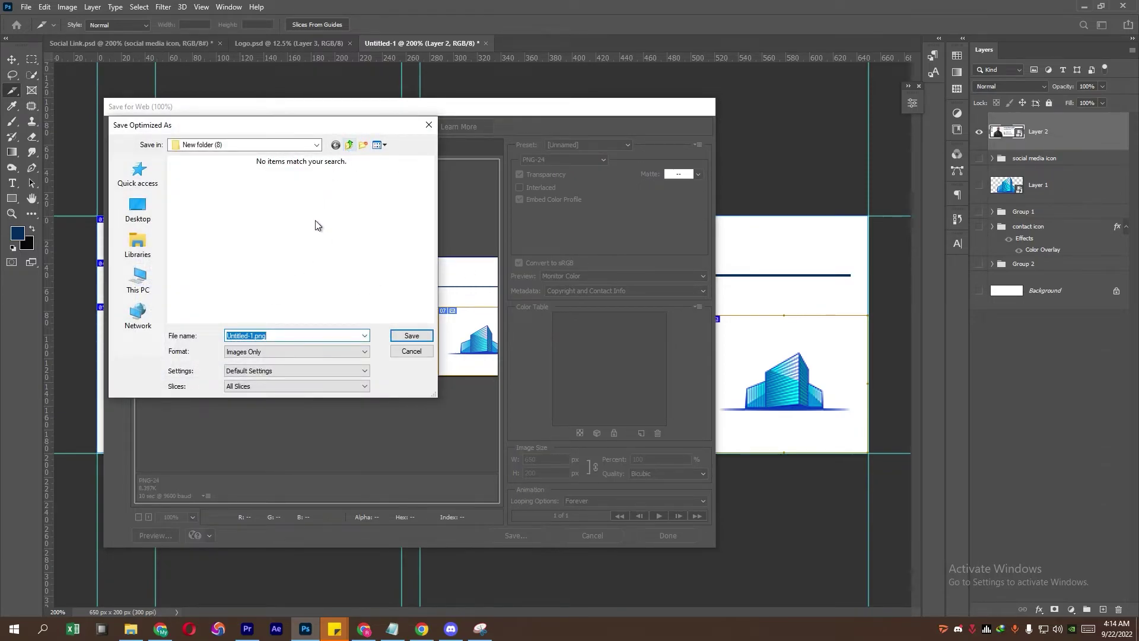
{"action": "left_click", "coordinate": [409, 335]}
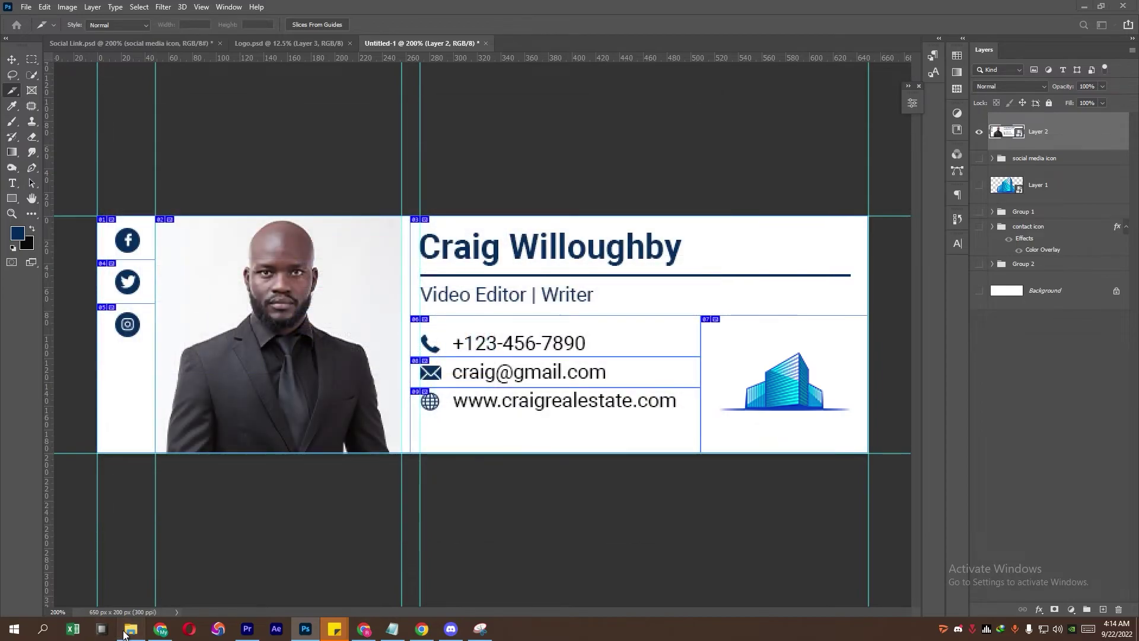
Step: Open the new images folder and select all nine slice images
{"action": "left_click", "coordinate": [130, 629]}
{"action": "left_click", "coordinate": [138, 147]}
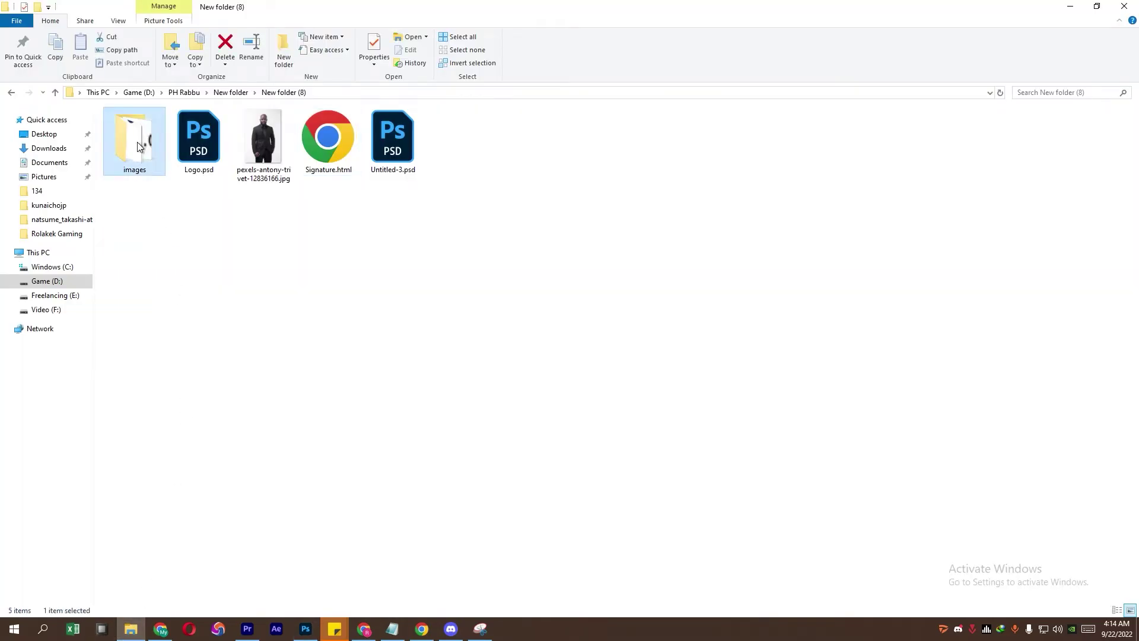
{"action": "double_click", "coordinate": [137, 147]}
{"action": "left_click_drag", "start_coordinate": [137, 259], "coordinate": [768, 115]}
Step: Upload the nine slice images to Postimages and list them as direct links
{"action": "left_click_drag", "start_coordinate": [147, 154], "coordinate": [532, 283]}
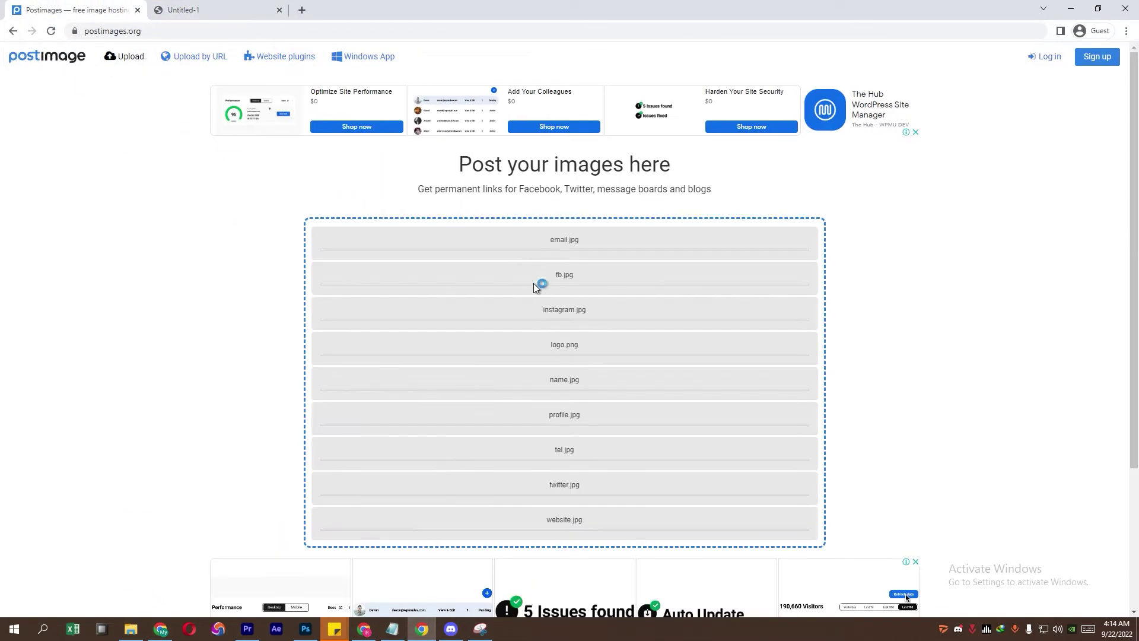
{"action": "scroll", "coordinate": [565, 356], "scroll_direction": "down", "scroll_amount": 2}
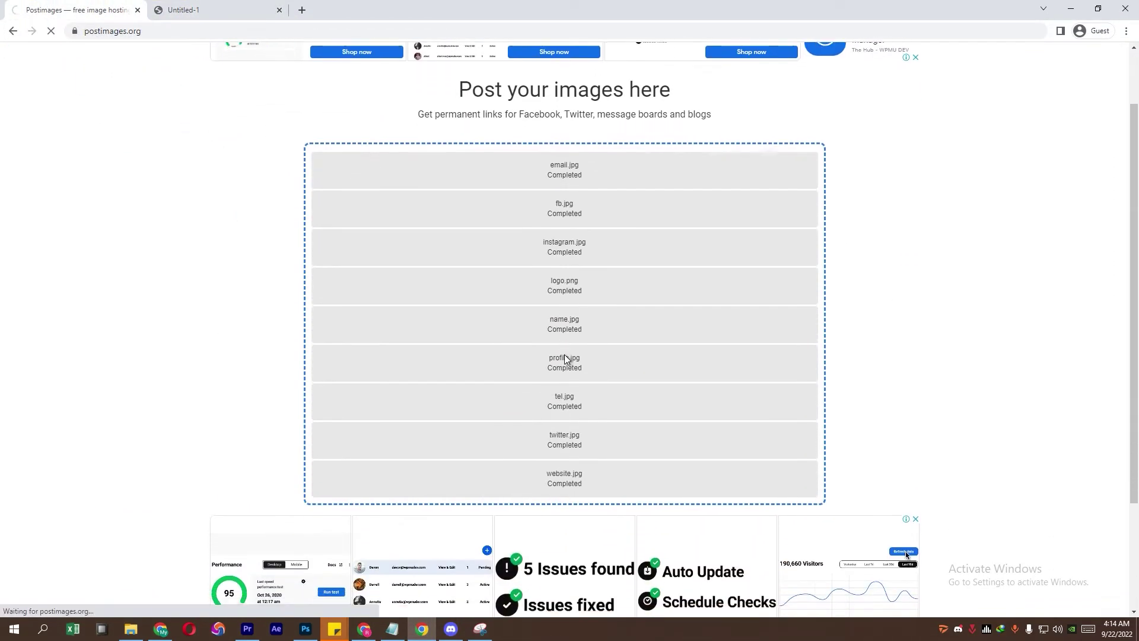
{"action": "left_click", "coordinate": [496, 286]}
{"action": "left_click", "coordinate": [533, 306]}
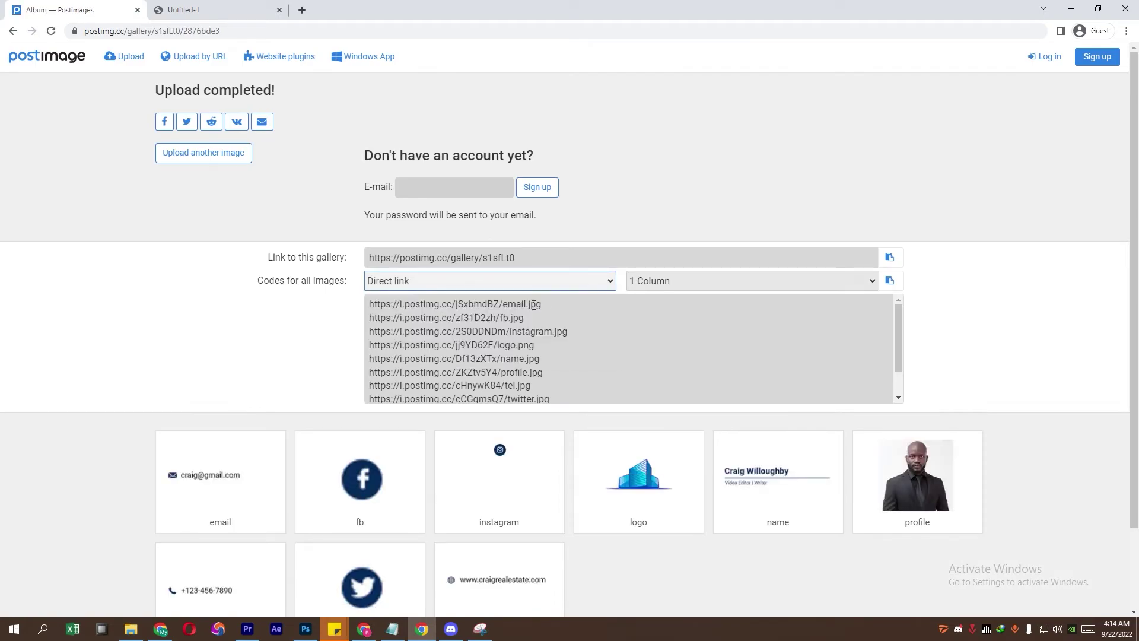
Step: Copy the email.jpg direct link and return to the New folder (8) folder
{"action": "left_click_drag", "start_coordinate": [534, 305], "coordinate": [351, 305]}
{"action": "right_click", "coordinate": [413, 304]}
{"action": "left_click", "coordinate": [442, 316]}
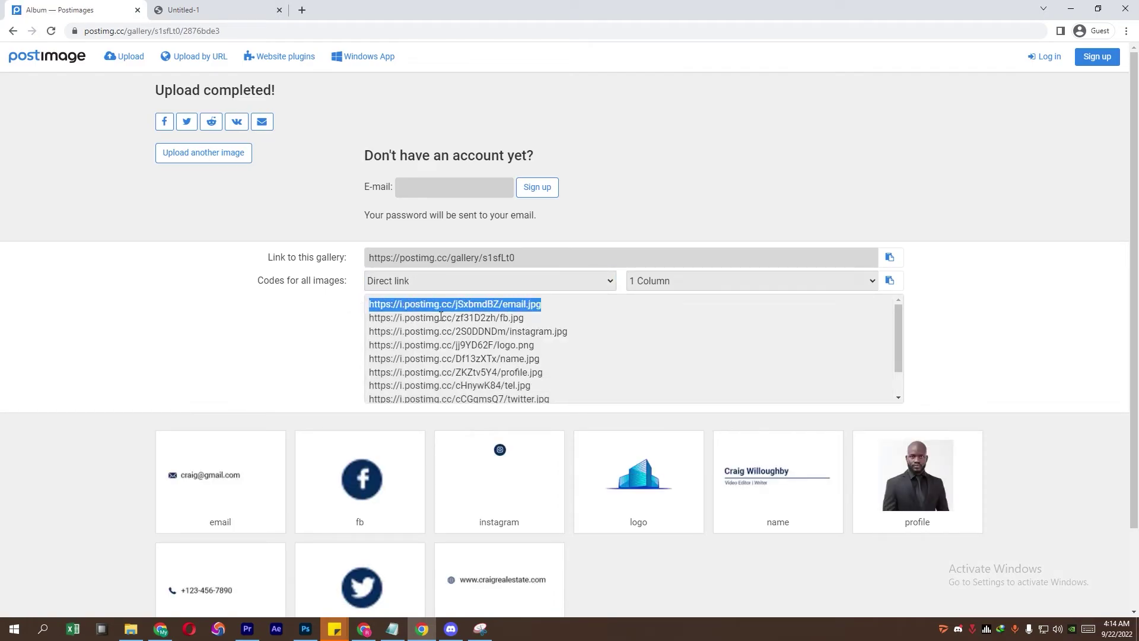
{"action": "left_click", "coordinate": [131, 628]}
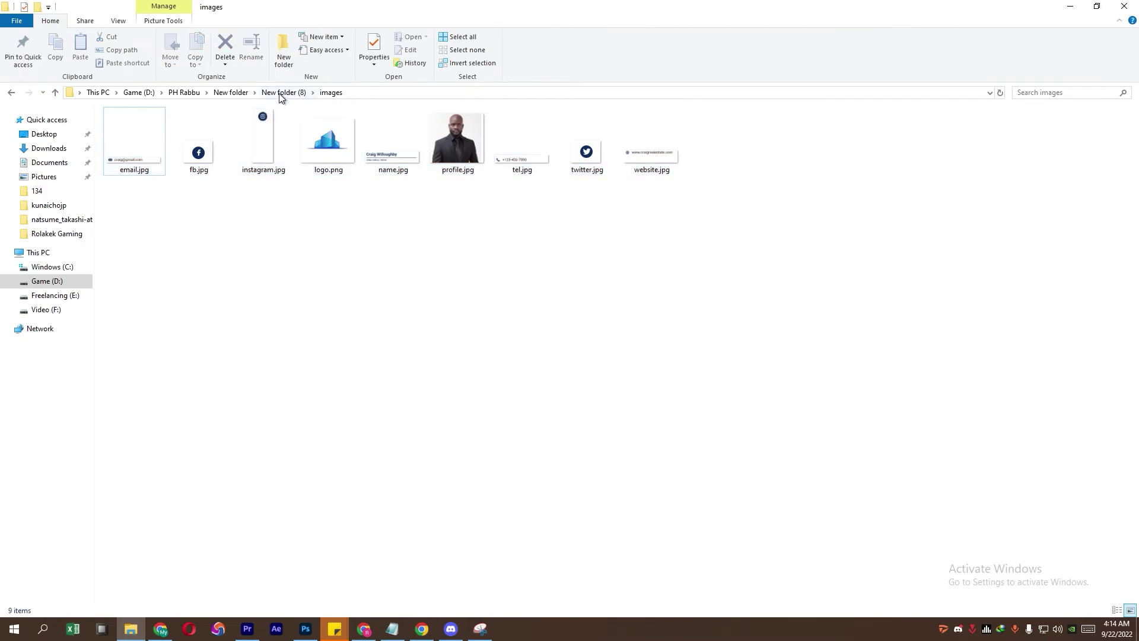
{"action": "left_click", "coordinate": [280, 95]}
Step: Open Signature.html in Notepad, maximized, and replace the email.jpg src with its hosted link
{"action": "right_click", "coordinate": [311, 142]}
{"action": "mouse_move", "coordinate": [359, 242]}
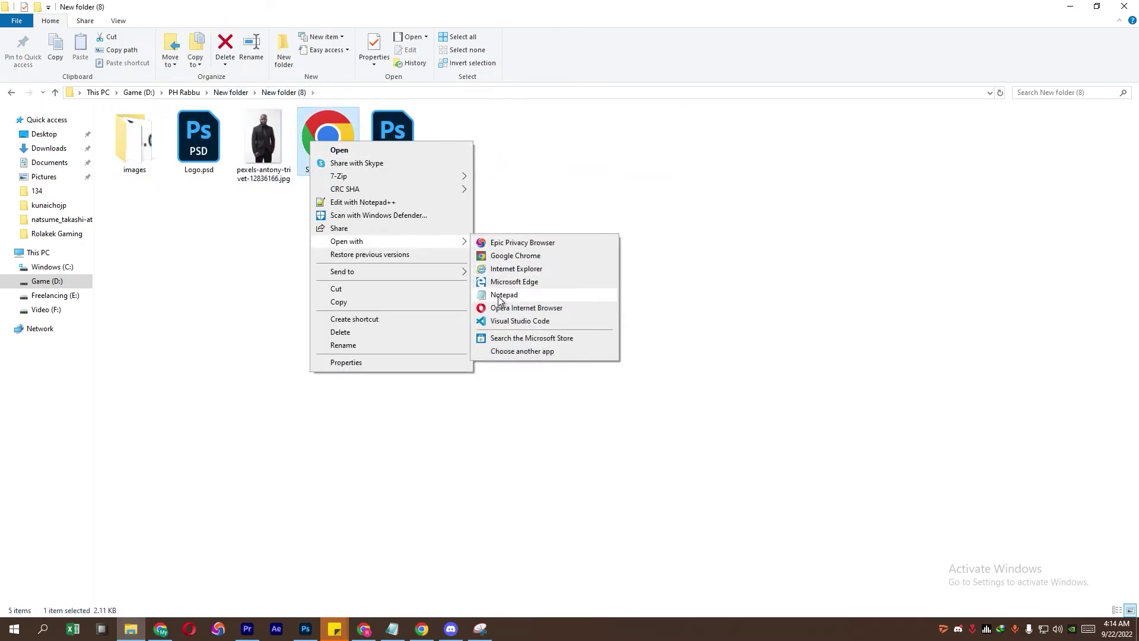
{"action": "left_click", "coordinate": [499, 298]}
{"action": "left_click", "coordinate": [879, 69]}
{"action": "left_click", "coordinate": [388, 219]}
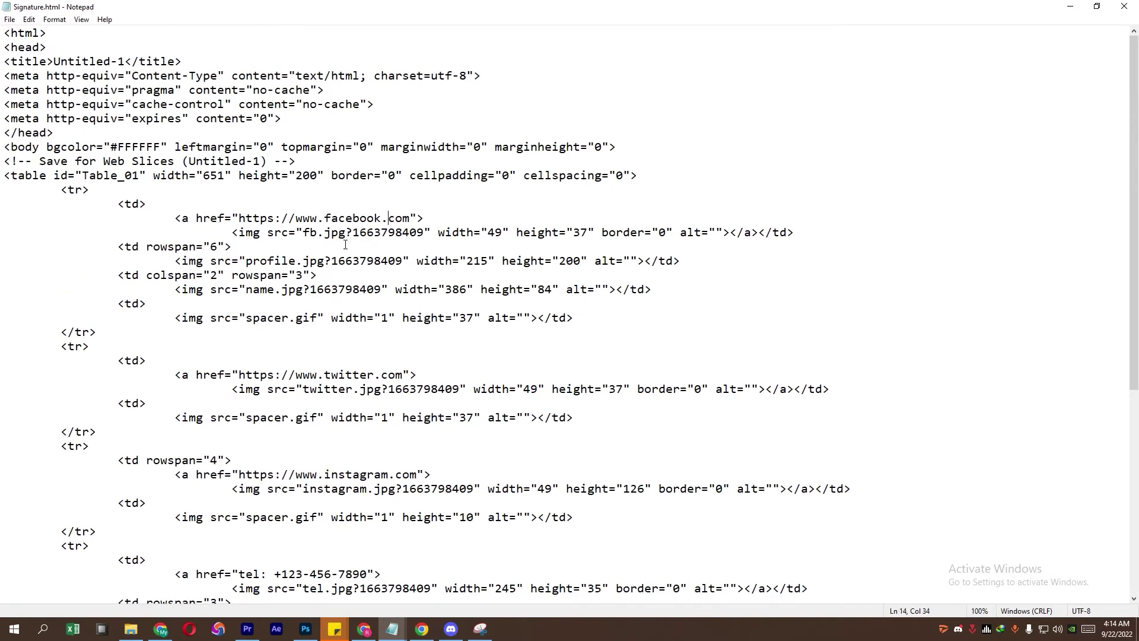
{"action": "scroll", "coordinate": [343, 363], "scroll_direction": "down", "scroll_amount": 2}
{"action": "scroll", "coordinate": [355, 378], "scroll_direction": "down", "scroll_amount": 3}
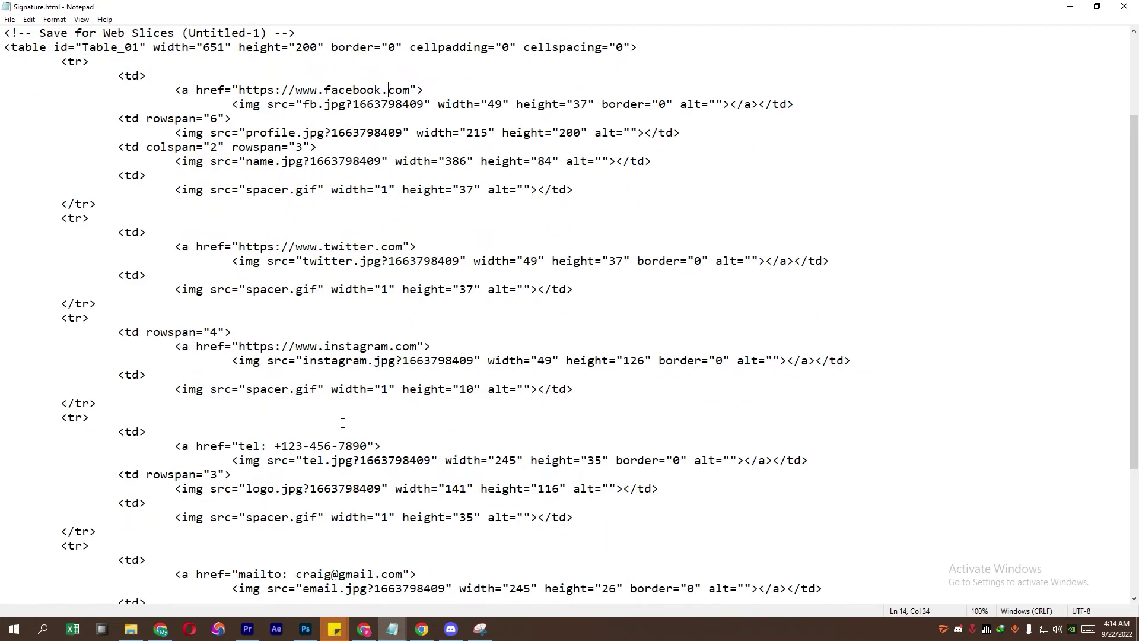
{"action": "left_click_drag", "start_coordinate": [303, 503], "coordinate": [432, 503]}
{"action": "key", "text": "ctrl+v"}
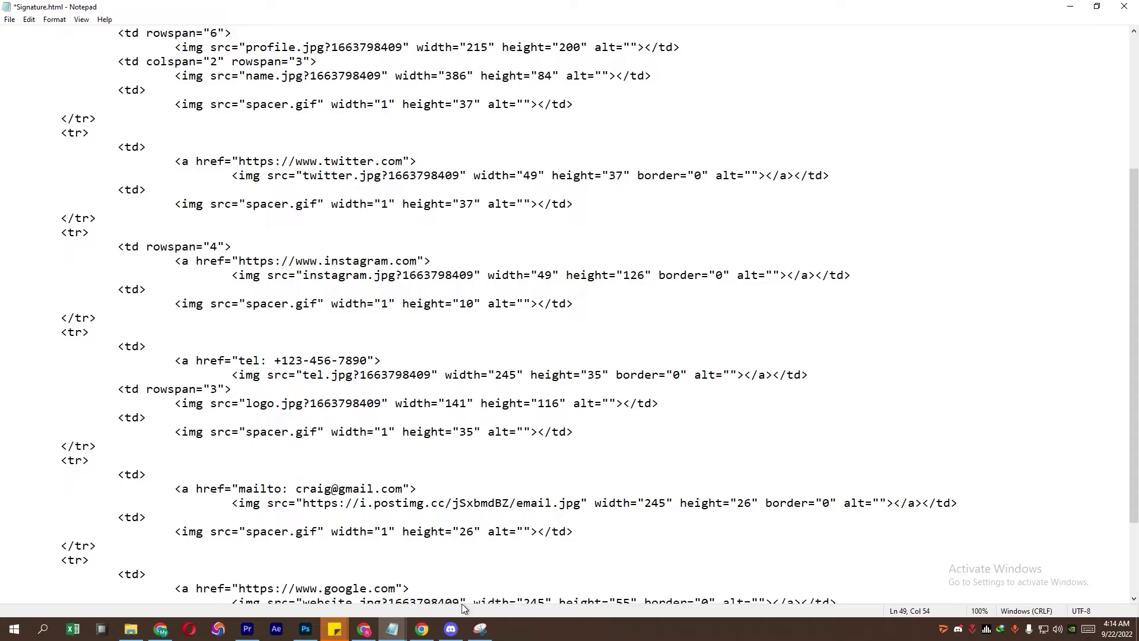
Step: Replace the fb.jpg src with its Postimages direct link
{"action": "left_click", "coordinate": [422, 629]}
{"action": "left_click_drag", "start_coordinate": [525, 318], "coordinate": [368, 320]}
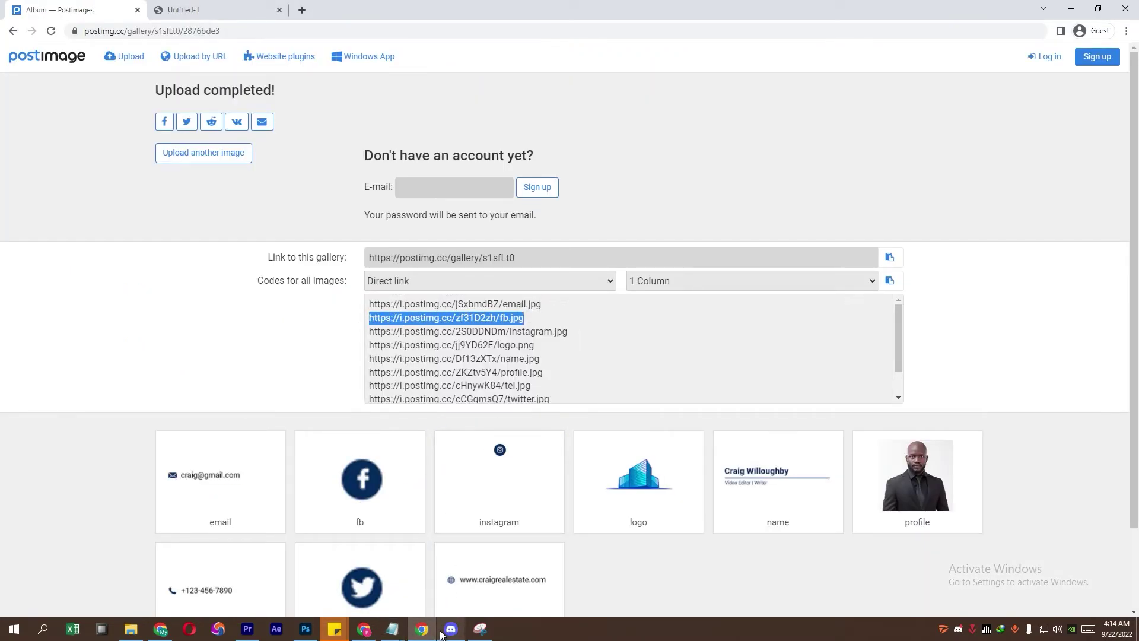
{"action": "left_click", "coordinate": [392, 630]}
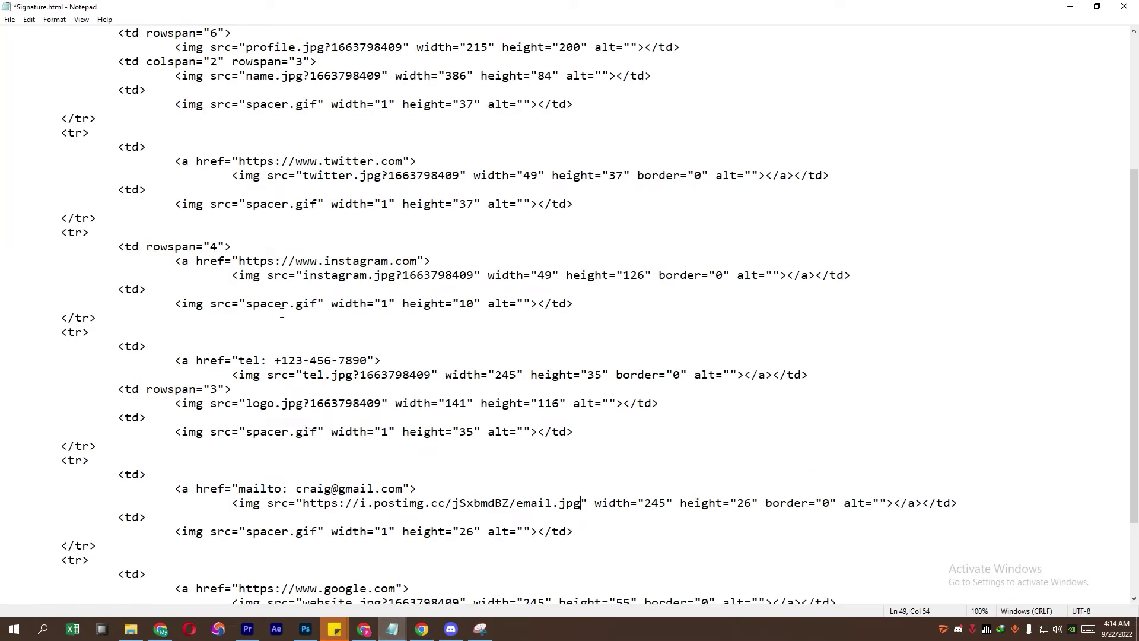
{"action": "scroll", "coordinate": [282, 313], "scroll_direction": "up", "scroll_amount": 2}
{"action": "scroll", "coordinate": [283, 356], "scroll_direction": "down", "scroll_amount": 4}
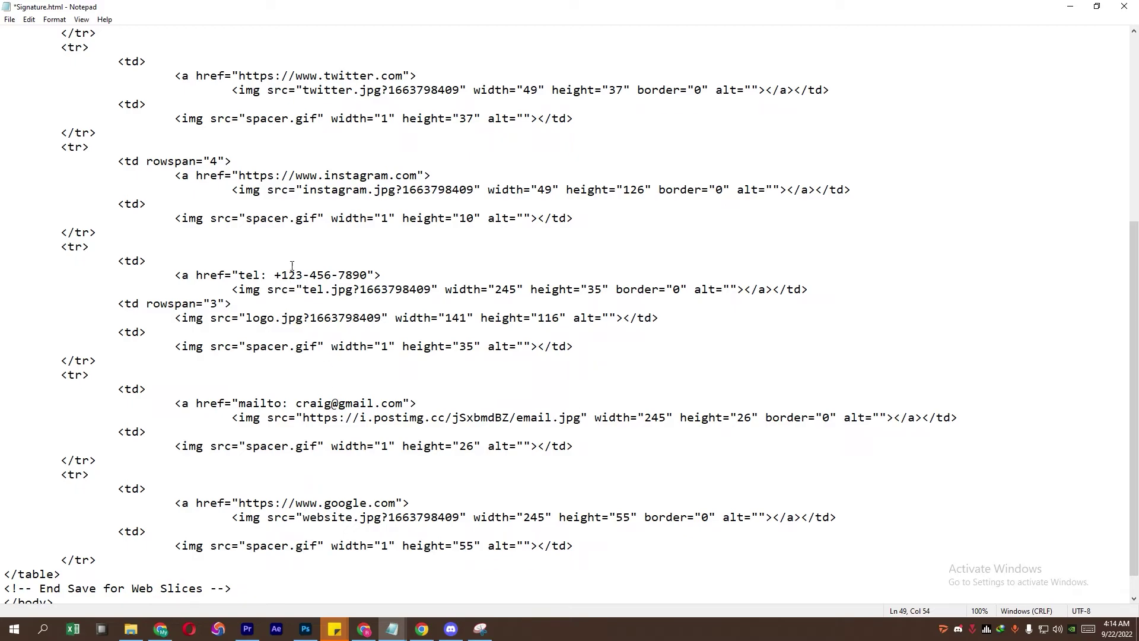
{"action": "scroll", "coordinate": [307, 168], "scroll_direction": "up", "scroll_amount": 2}
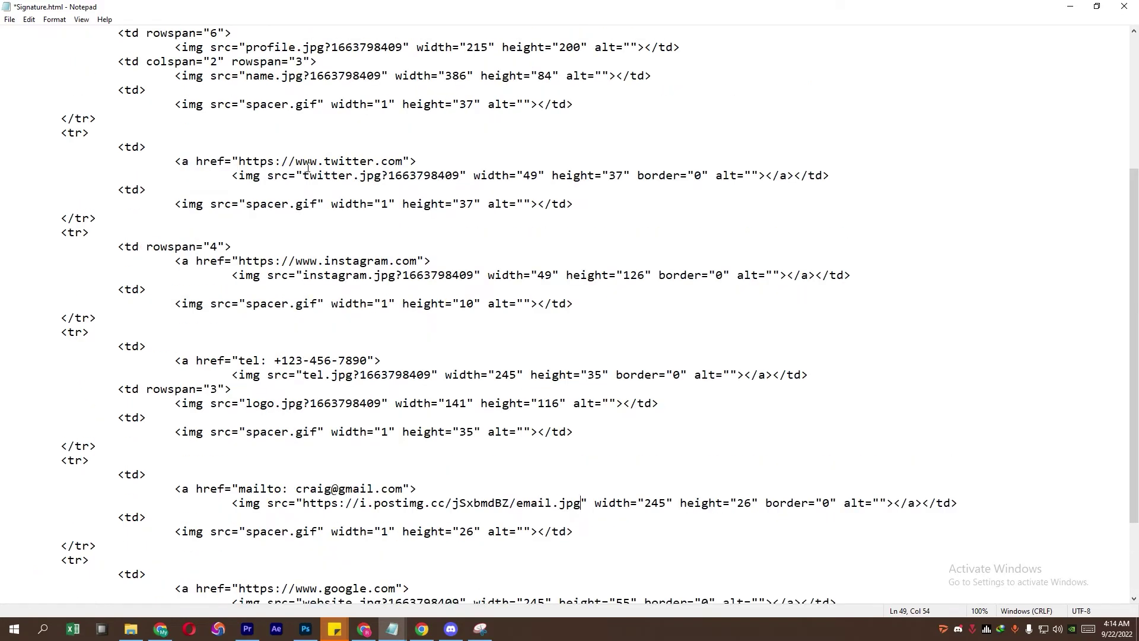
{"action": "scroll", "coordinate": [305, 84], "scroll_direction": "up", "scroll_amount": 2}
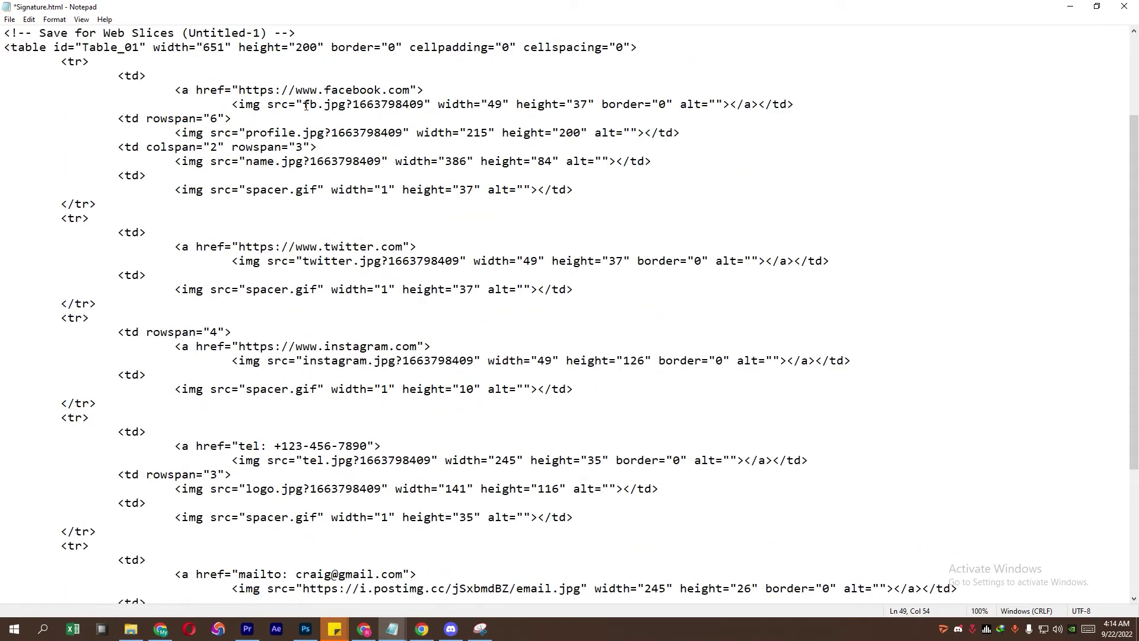
{"action": "left_click_drag", "start_coordinate": [303, 105], "coordinate": [429, 105]}
{"action": "key", "text": "ctrl+v"}
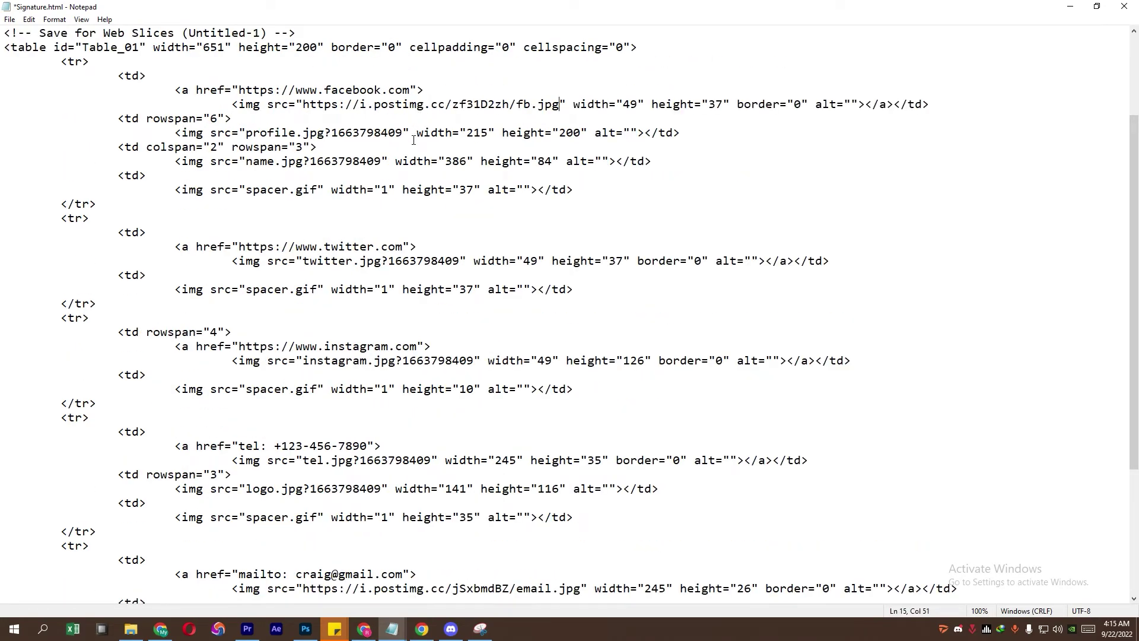
Step: Replace the instagram.jpg src with its hosted direct link
{"action": "left_click", "coordinate": [422, 629]}
{"action": "left_click_drag", "start_coordinate": [567, 332], "coordinate": [368, 332]}
{"action": "key", "text": "ctrl+c"}
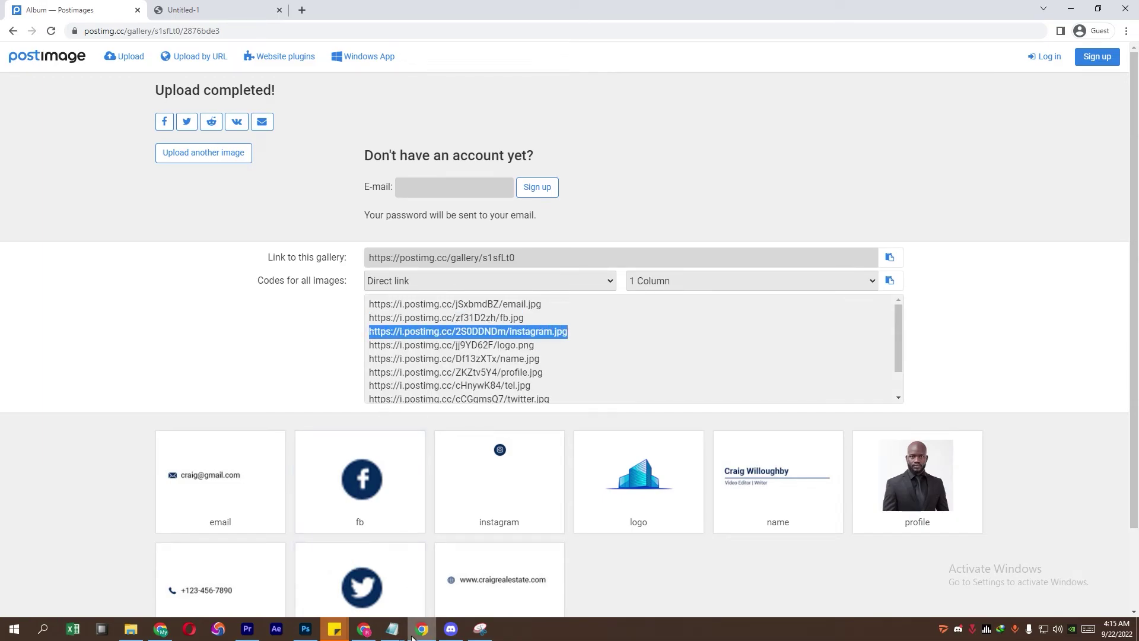
{"action": "left_click", "coordinate": [392, 629]}
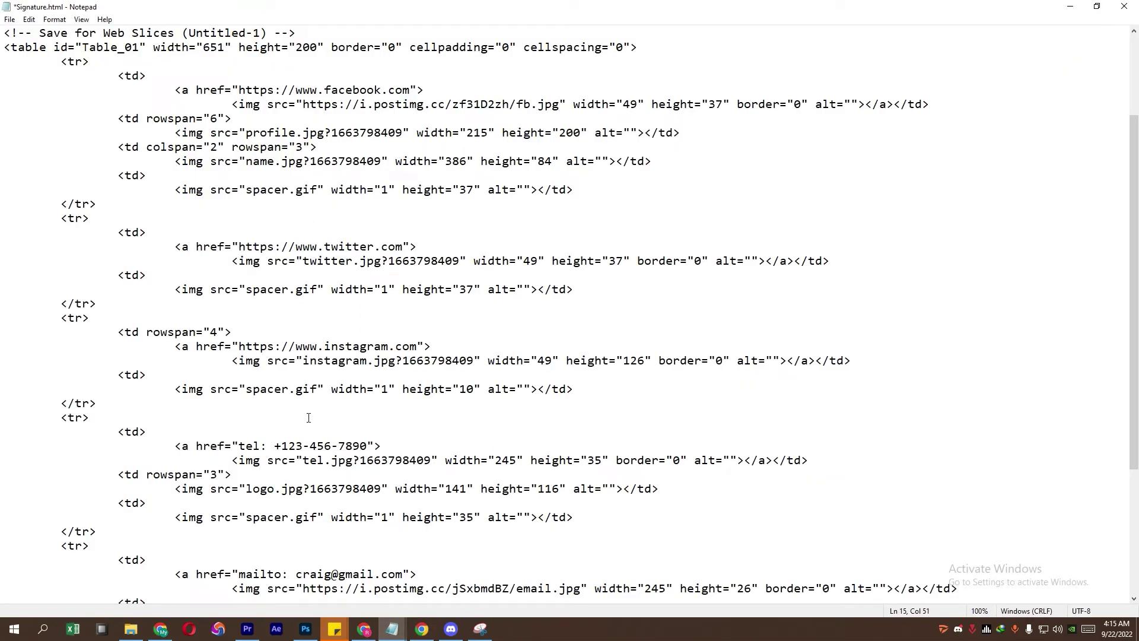
{"action": "left_click_drag", "start_coordinate": [302, 362], "coordinate": [368, 345]}
{"action": "key", "text": "ctrl+v"}
Step: Replace the local logo.jpg src with the hosted logo.png link
{"action": "left_click", "coordinate": [422, 629]}
{"action": "right_click", "coordinate": [369, 345]}
{"action": "left_click", "coordinate": [397, 358]}
{"action": "mouse_move", "coordinate": [392, 629]}
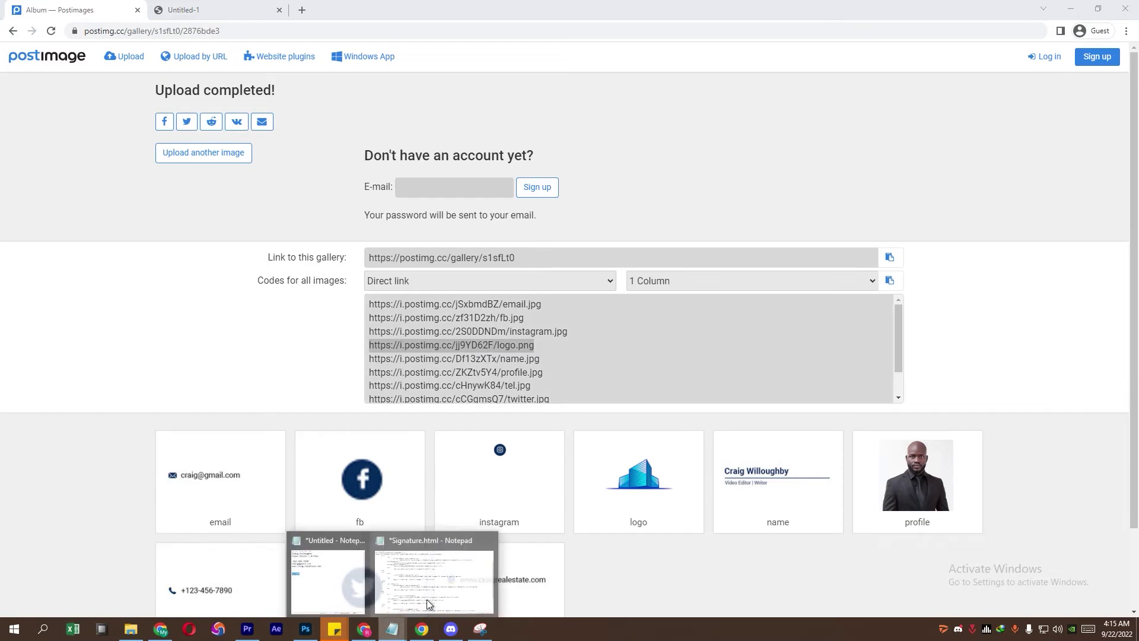
{"action": "left_click", "coordinate": [425, 599]}
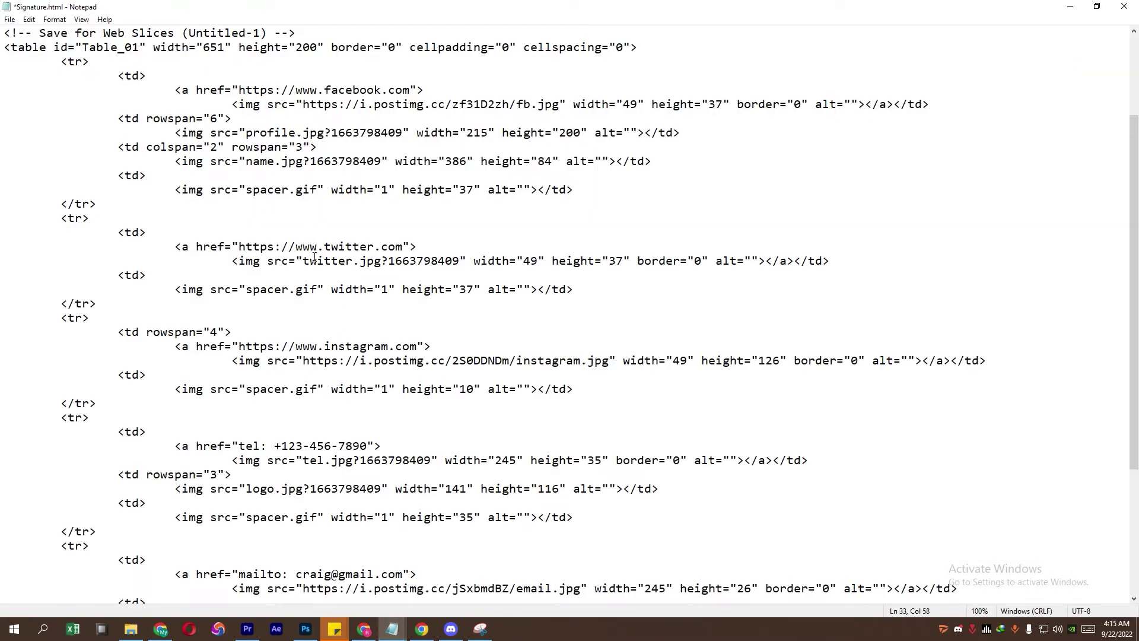
{"action": "scroll", "coordinate": [308, 436], "scroll_direction": "down", "scroll_amount": 1}
{"action": "left_click_drag", "start_coordinate": [248, 449], "coordinate": [386, 449]}
{"action": "key", "text": "ctrl+v"}
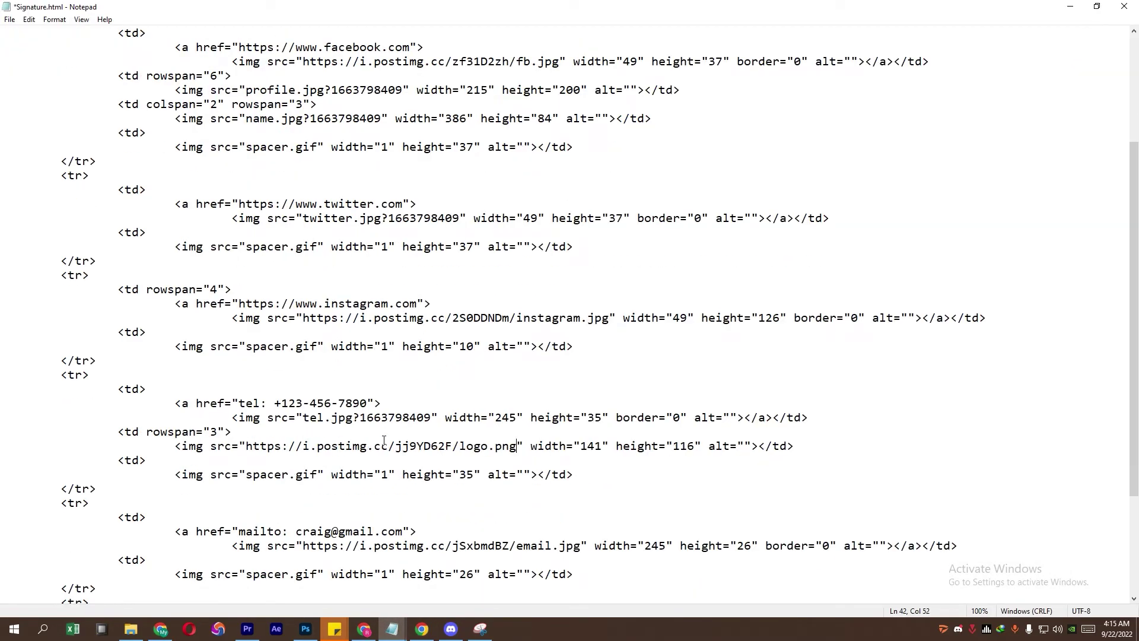
Step: Replace the name.jpg src with its hosted direct link
{"action": "left_click", "coordinate": [422, 628]}
{"action": "left_click_drag", "start_coordinate": [539, 358], "coordinate": [369, 358]}
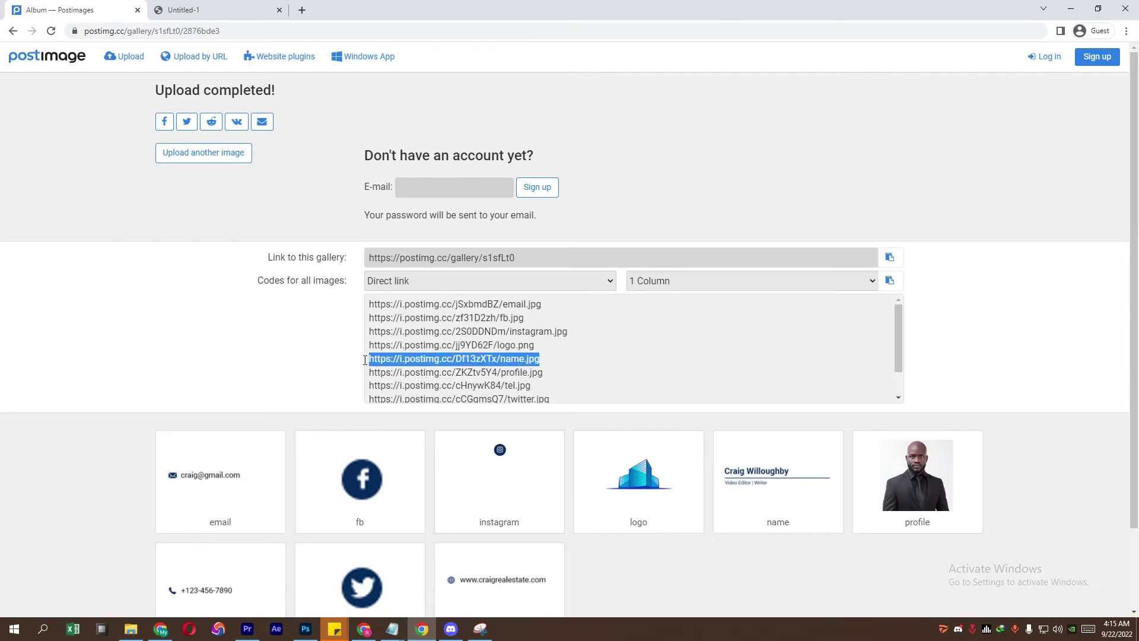
{"action": "right_click", "coordinate": [395, 362]}
{"action": "left_click", "coordinate": [403, 371]}
{"action": "left_click", "coordinate": [392, 629]}
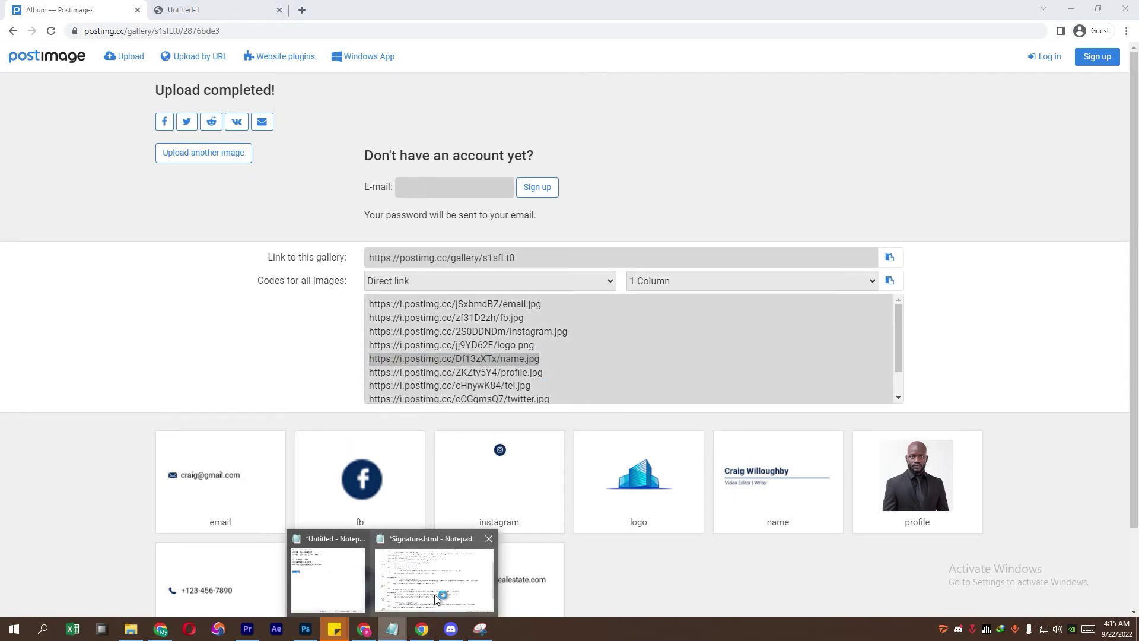
{"action": "left_click", "coordinate": [432, 584]}
{"action": "scroll", "coordinate": [330, 357], "scroll_direction": "up", "scroll_amount": 3}
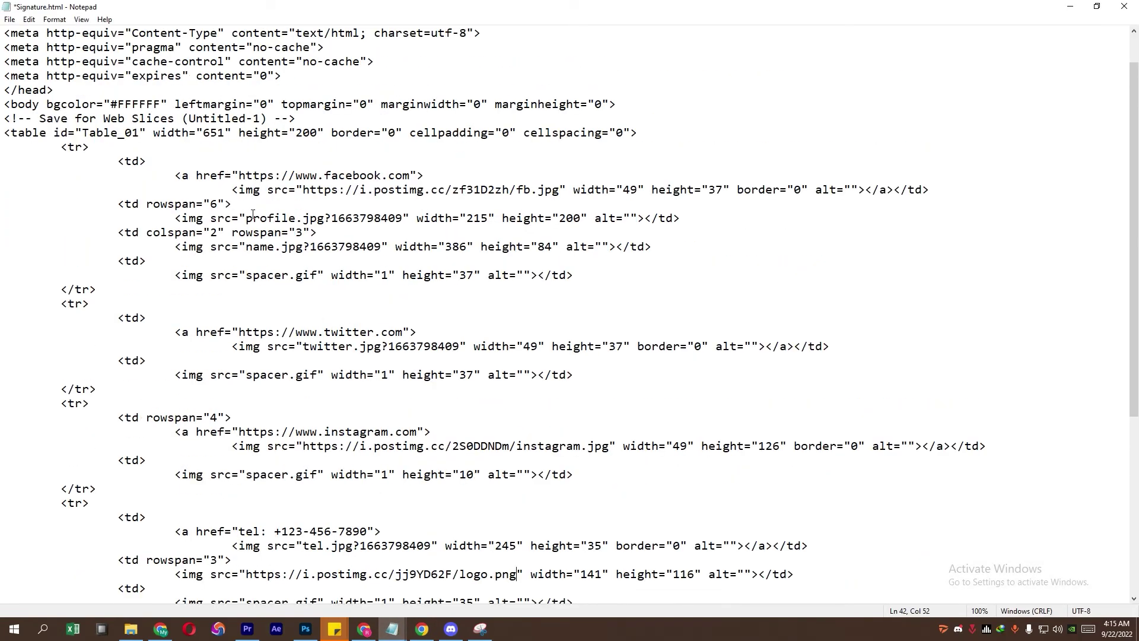
{"action": "double_click", "coordinate": [252, 246]}
{"action": "left_click", "coordinate": [245, 247]}
{"action": "left_click_drag", "start_coordinate": [253, 249], "coordinate": [375, 248]}
{"action": "key", "text": "ctrl+v"}
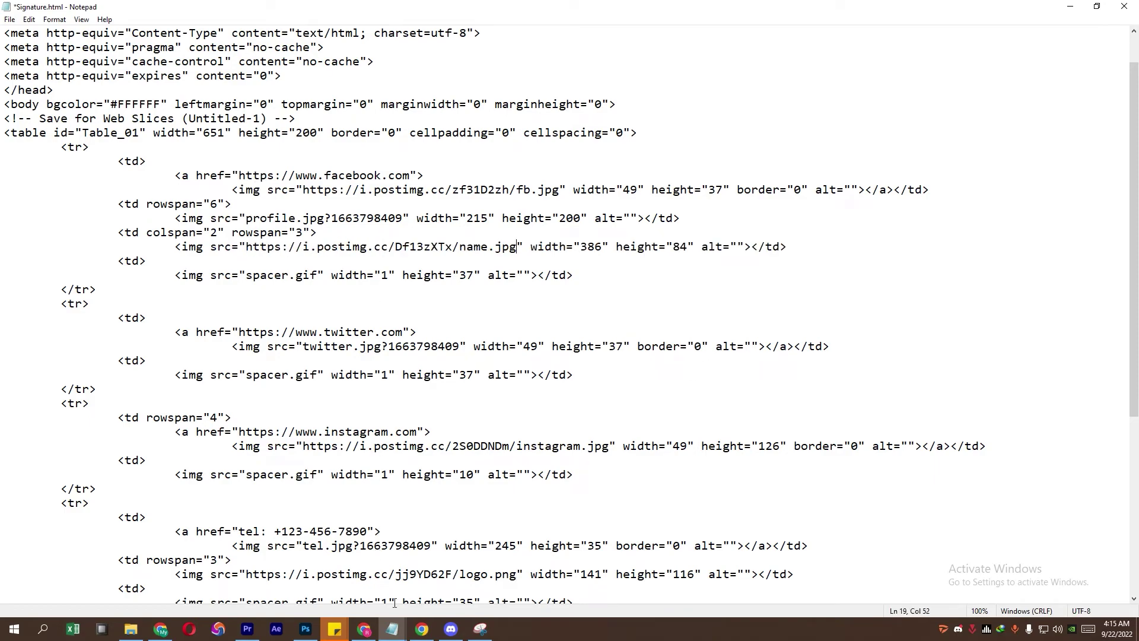
Step: Replace the profile.jpg src with its hosted direct link
{"action": "left_click", "coordinate": [421, 628]}
{"action": "left_click_drag", "start_coordinate": [541, 373], "coordinate": [362, 376]}
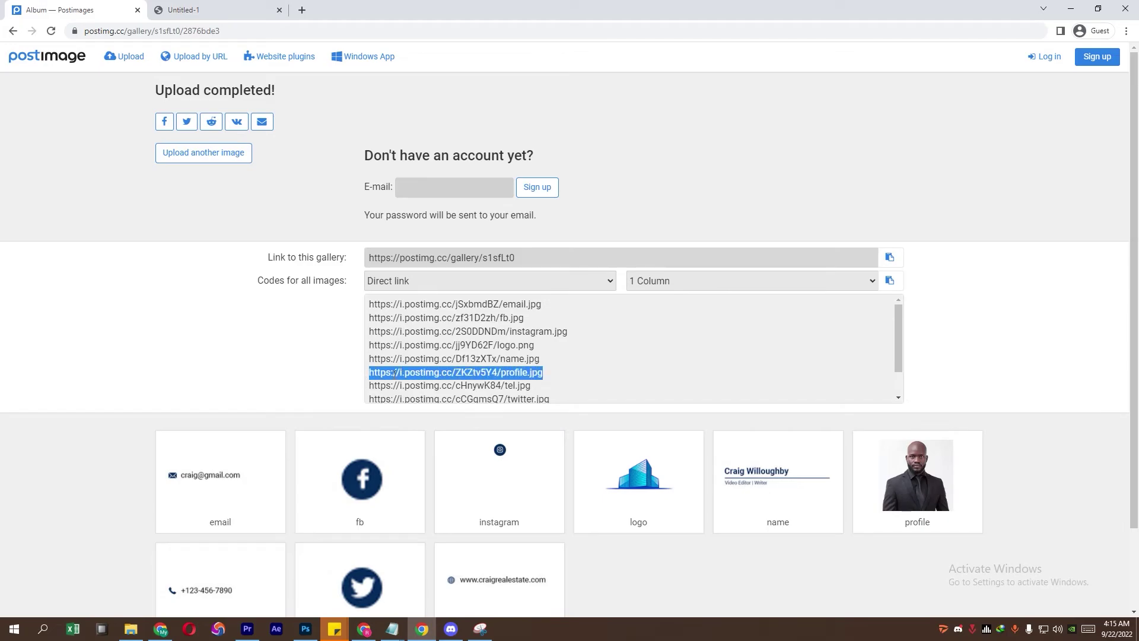
{"action": "mouse_move", "coordinate": [388, 630]}
{"action": "left_click", "coordinate": [448, 570]}
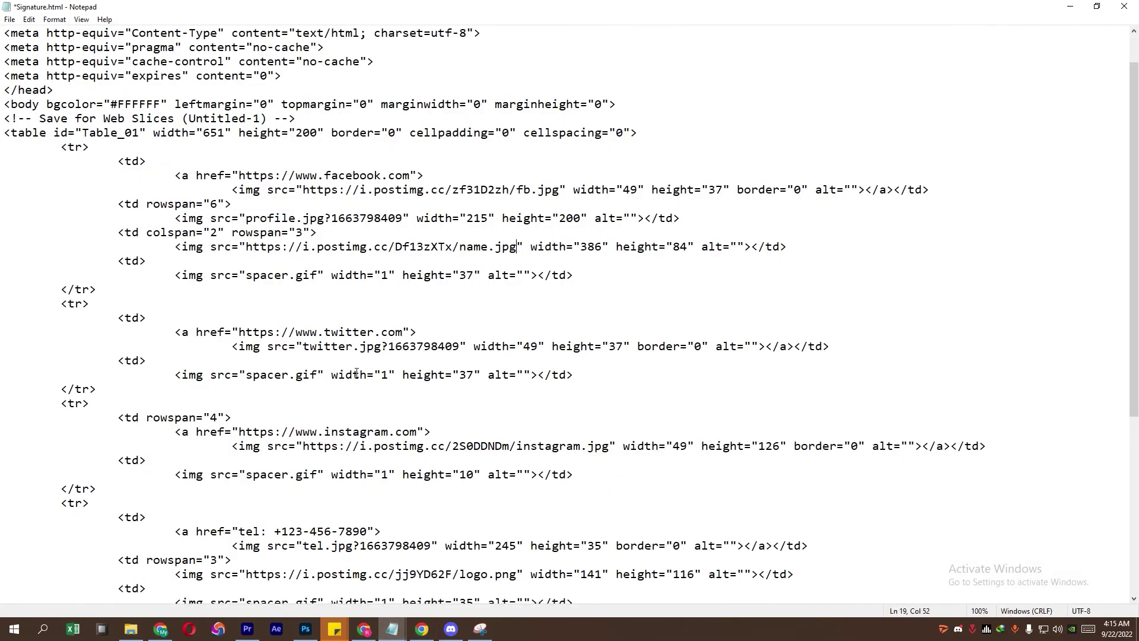
{"action": "left_click_drag", "start_coordinate": [247, 219], "coordinate": [407, 219]}
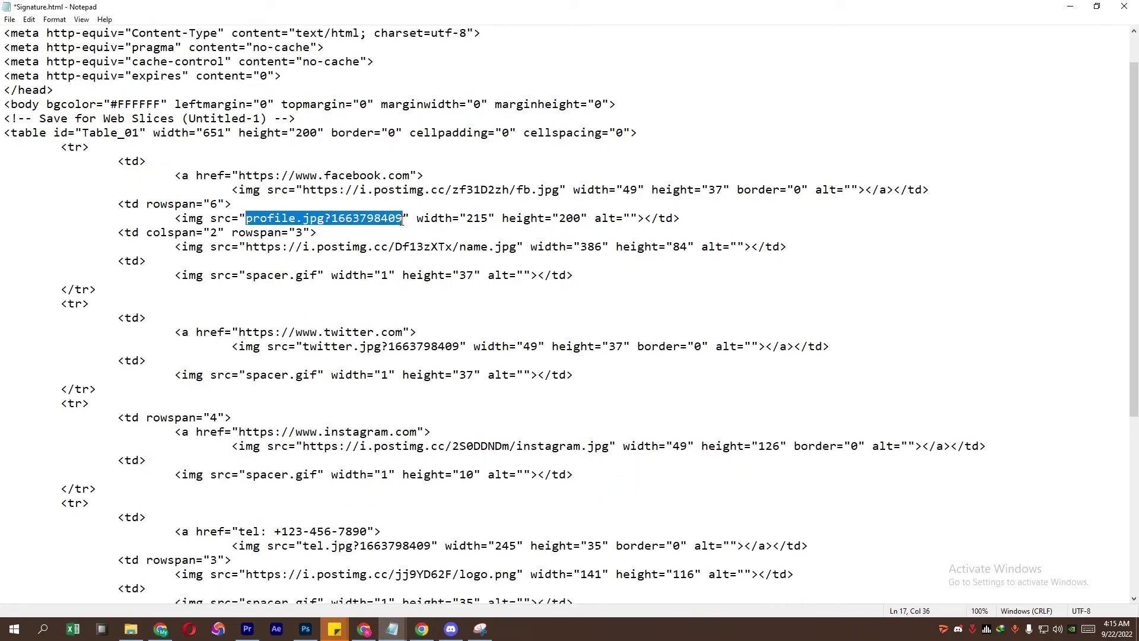
{"action": "key", "text": "ctrl+v"}
Step: Replace the tel.jpg src with its hosted direct link
{"action": "left_click", "coordinate": [421, 628]}
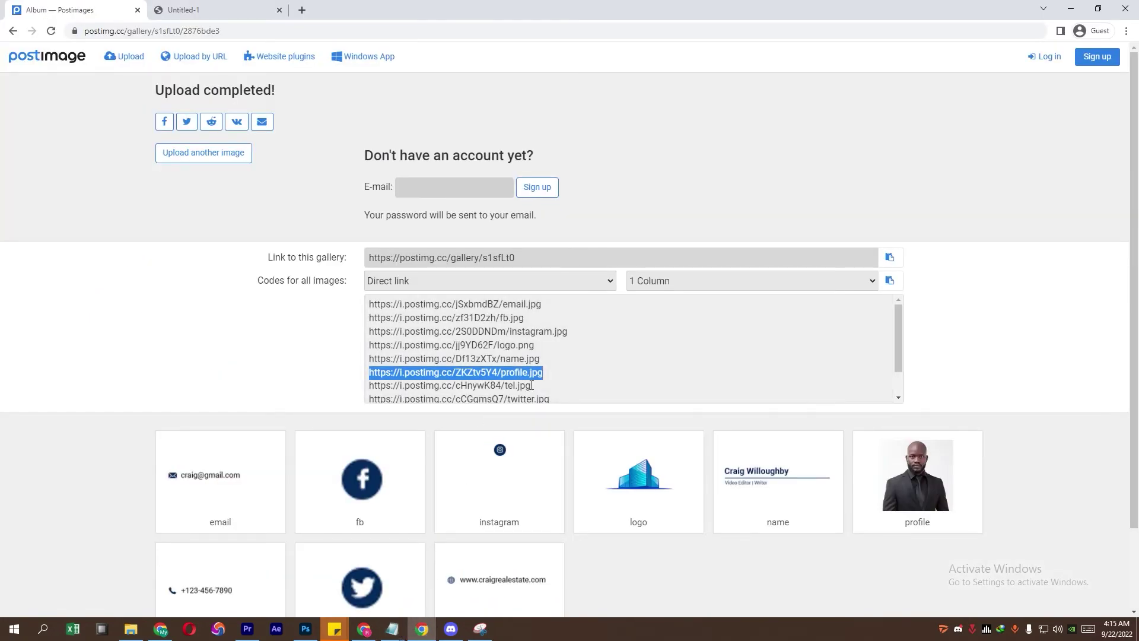
{"action": "left_click_drag", "start_coordinate": [531, 385], "coordinate": [368, 392]}
{"action": "right_click", "coordinate": [367, 391]}
{"action": "left_click", "coordinate": [395, 399]}
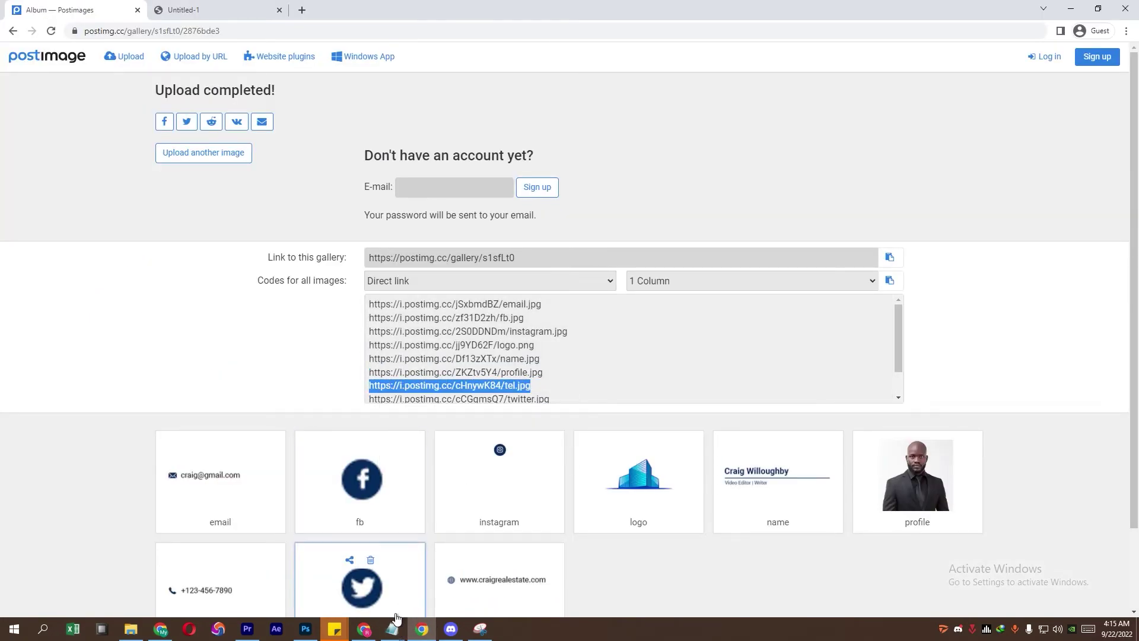
{"action": "mouse_move", "coordinate": [392, 629]}
{"action": "left_click", "coordinate": [448, 569]}
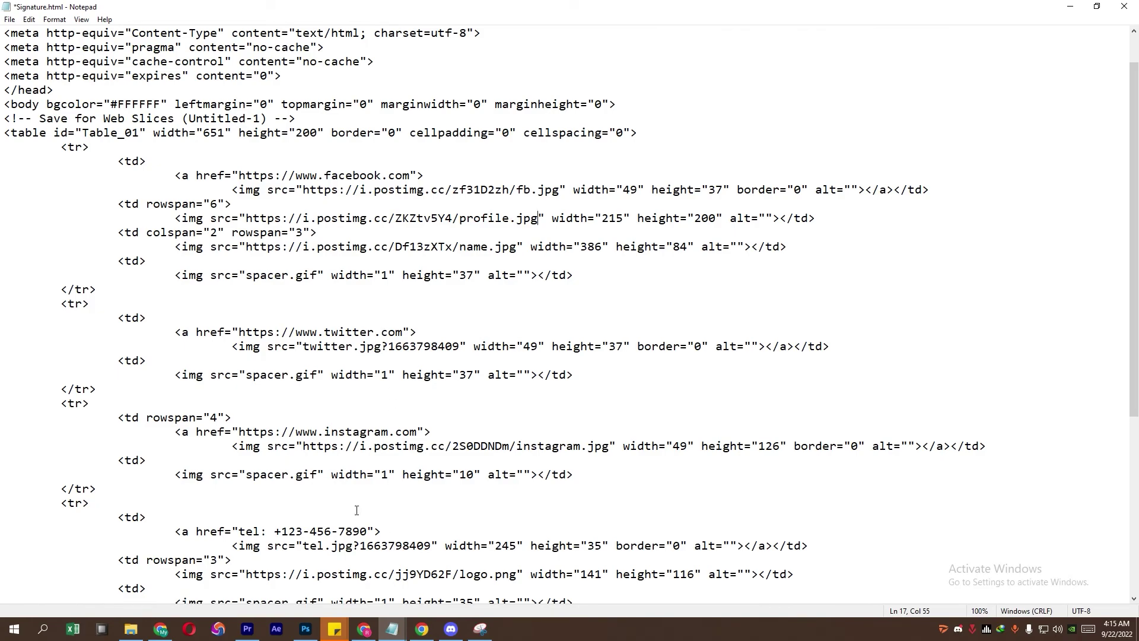
{"action": "scroll", "coordinate": [356, 510], "scroll_direction": "down", "scroll_amount": 2}
{"action": "left_click_drag", "start_coordinate": [302, 460], "coordinate": [423, 461]}
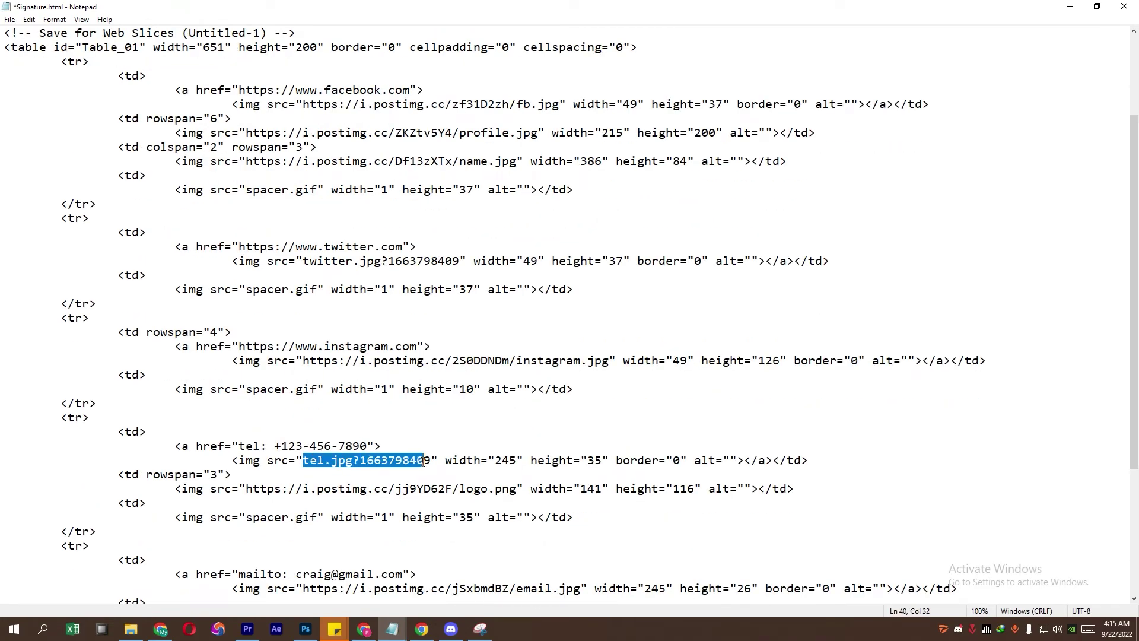
{"action": "key", "text": "ctrl+v"}
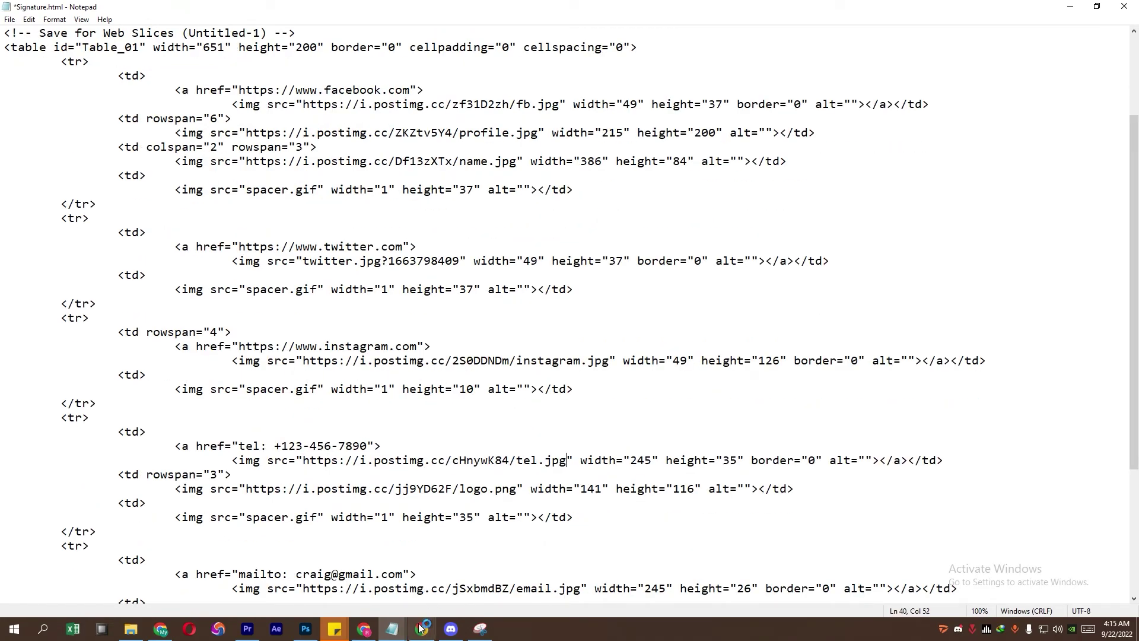
Step: Replace the twitter.jpg src with its hosted direct link
{"action": "left_click", "coordinate": [421, 629]}
{"action": "scroll", "coordinate": [564, 360], "scroll_direction": "down", "scroll_amount": 1}
{"action": "left_click_drag", "start_coordinate": [550, 365], "coordinate": [369, 365]}
{"action": "right_click", "coordinate": [389, 367]}
{"action": "left_click", "coordinate": [409, 376]}
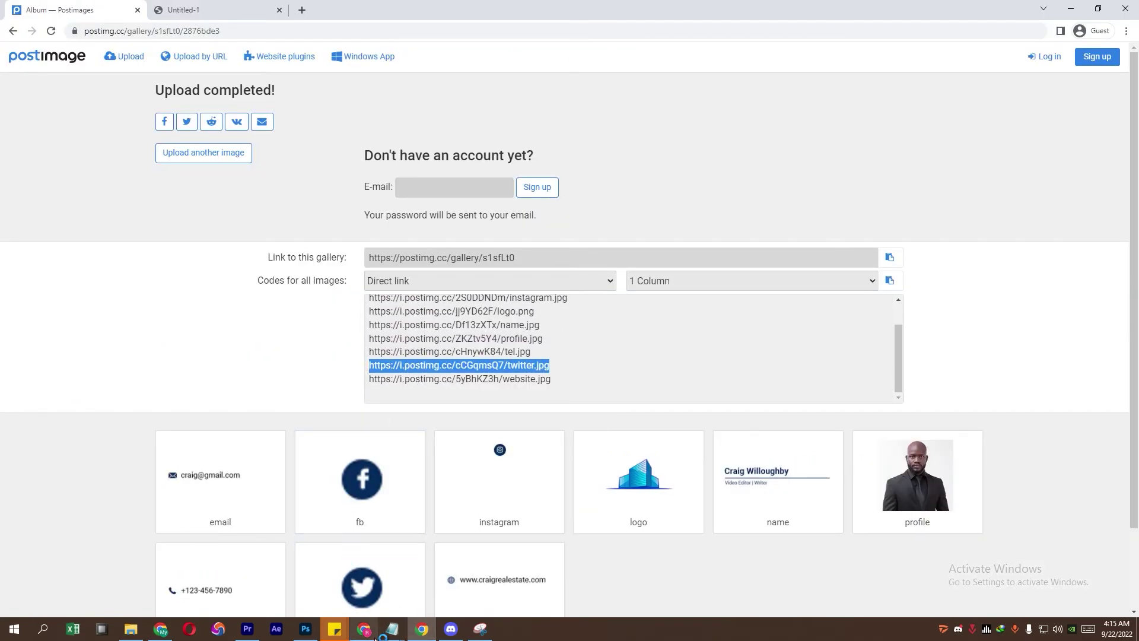
{"action": "mouse_move", "coordinate": [392, 629]}
{"action": "left_click", "coordinate": [436, 572]}
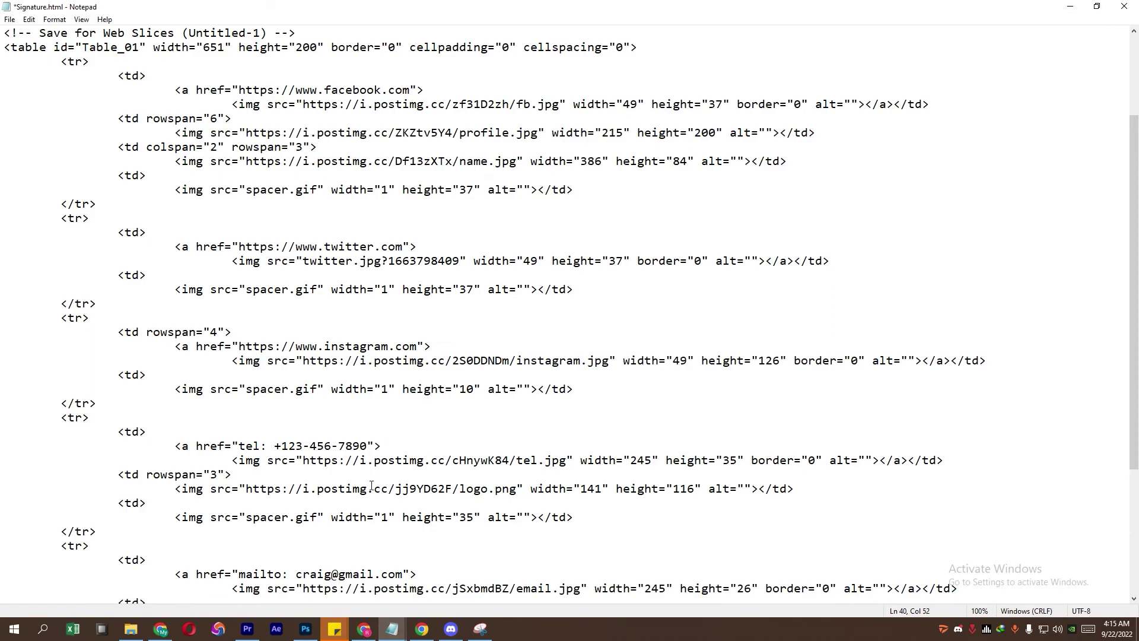
{"action": "scroll", "coordinate": [371, 485], "scroll_direction": "down", "scroll_amount": 1}
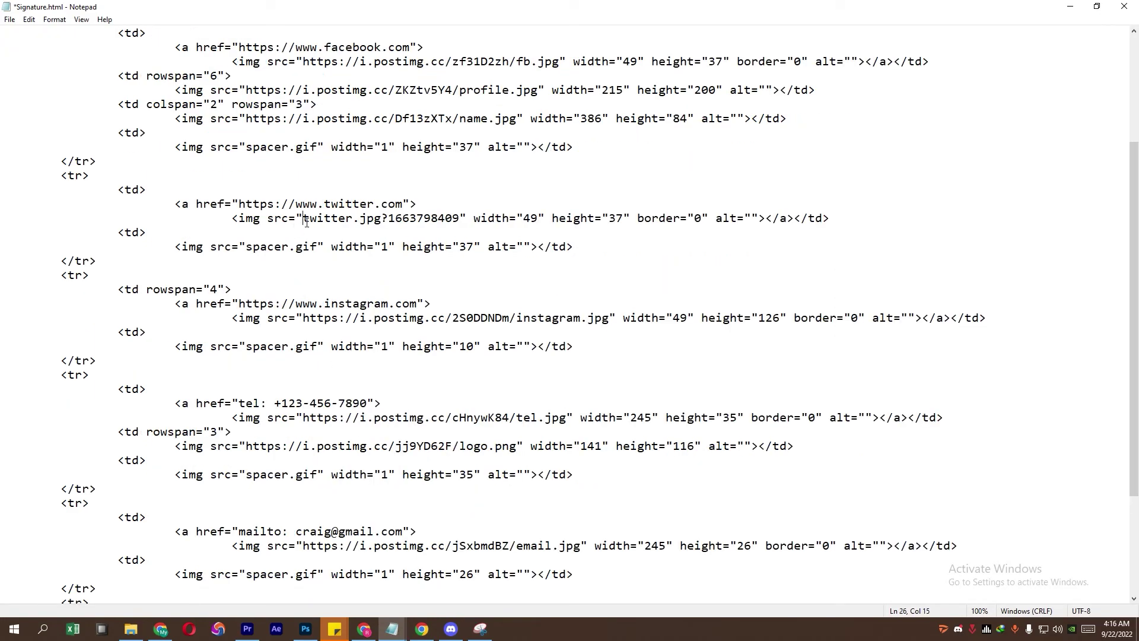
{"action": "left_click_drag", "start_coordinate": [306, 222], "coordinate": [459, 223]}
{"action": "key", "text": "ctrl+v"}
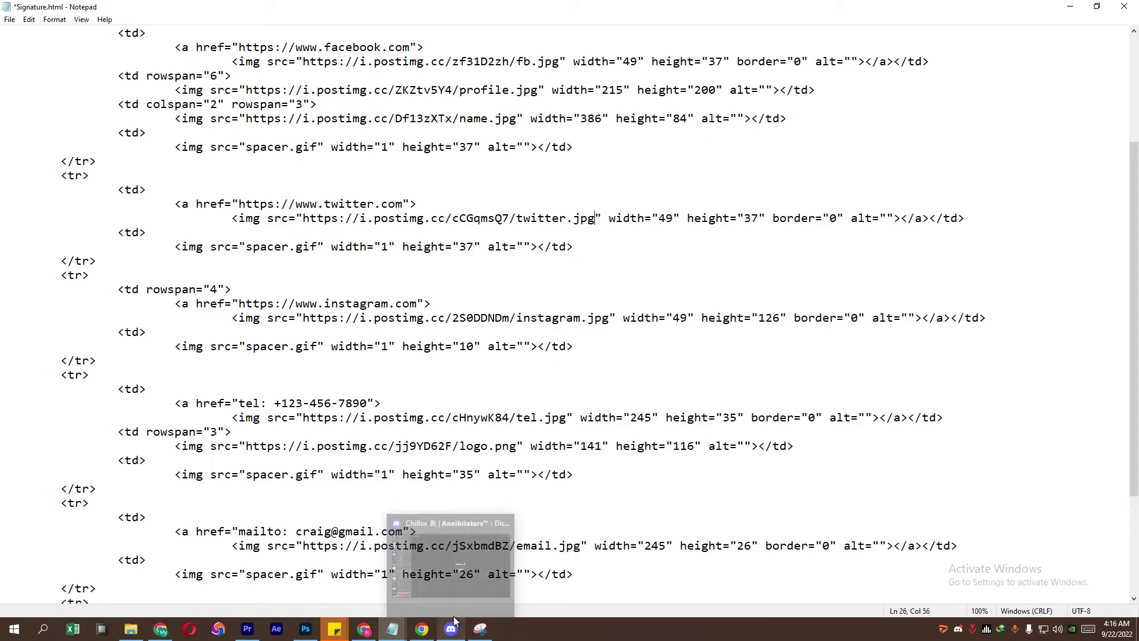
Step: Replace the website.jpg src with its hosted direct link
{"action": "left_click", "coordinate": [422, 629]}
{"action": "left_click_drag", "start_coordinate": [552, 379], "coordinate": [365, 384]}
{"action": "right_click", "coordinate": [365, 384]}
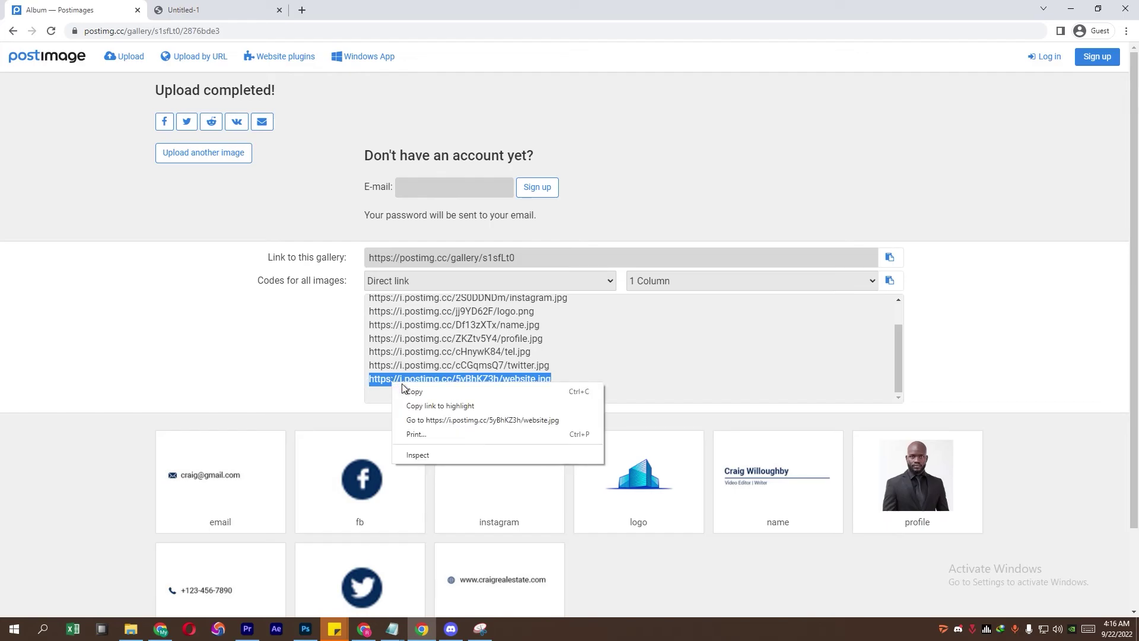
{"action": "left_click", "coordinate": [403, 390]}
{"action": "left_click", "coordinate": [392, 629]}
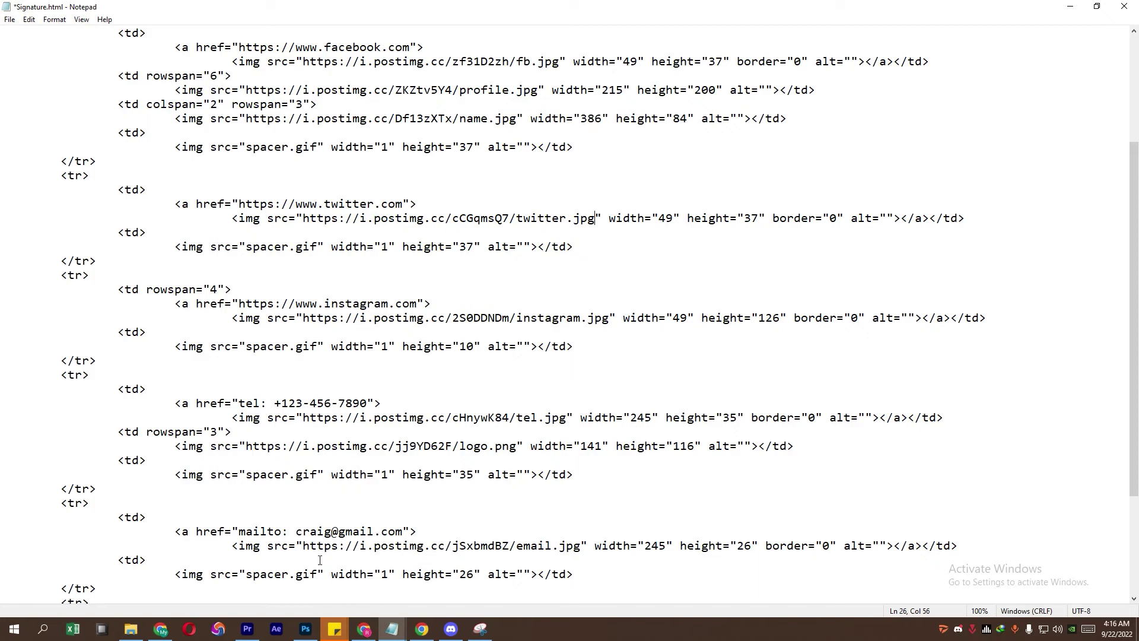
{"action": "scroll", "coordinate": [319, 560], "scroll_direction": "down", "scroll_amount": 2}
{"action": "left_click_drag", "start_coordinate": [320, 560], "coordinate": [464, 560]}
{"action": "key", "text": "ctrl+v"}
Step: Close Notepad, saving the changes to Signature.html
{"action": "left_click", "coordinate": [421, 628]}
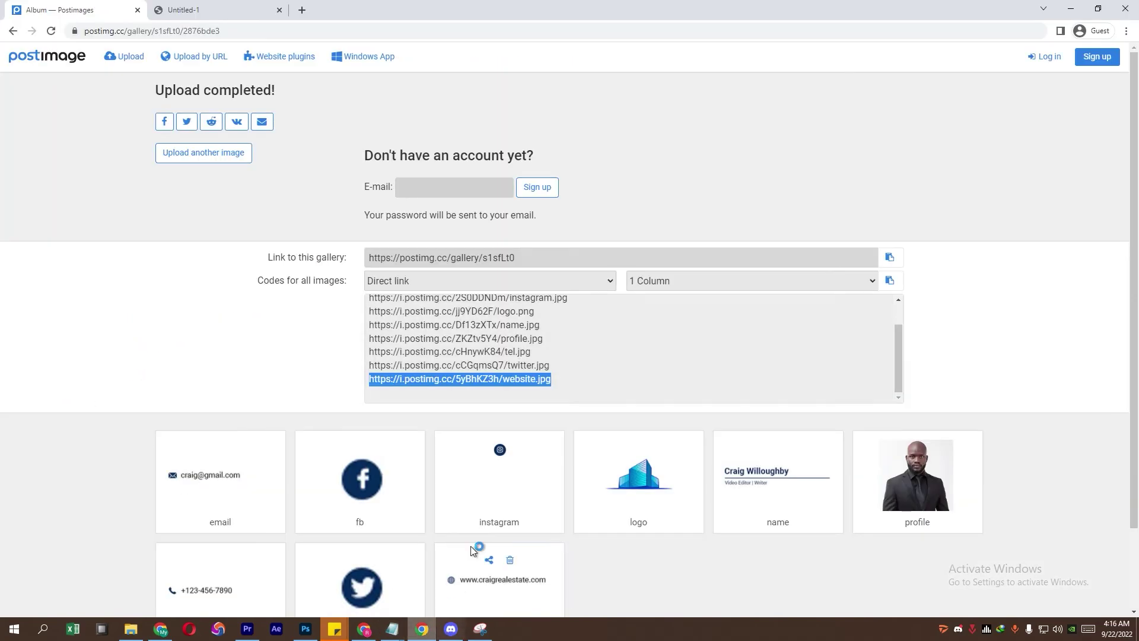
{"action": "mouse_move", "coordinate": [392, 628]}
{"action": "left_click", "coordinate": [427, 595]}
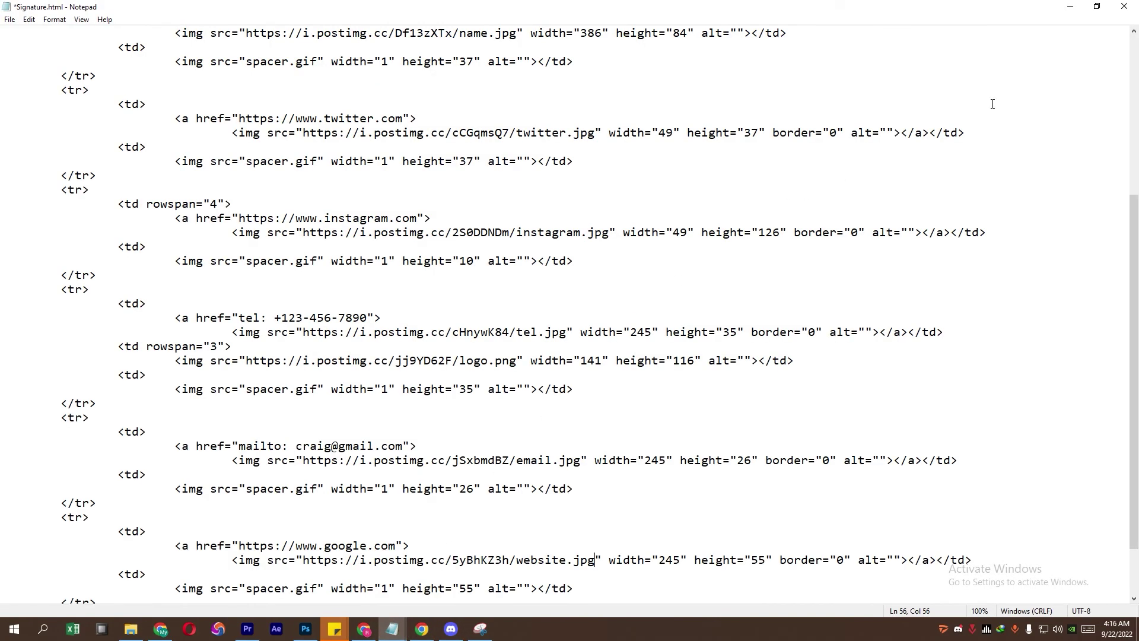
{"action": "left_click", "coordinate": [1128, 6]}
{"action": "left_click", "coordinate": [539, 327]}
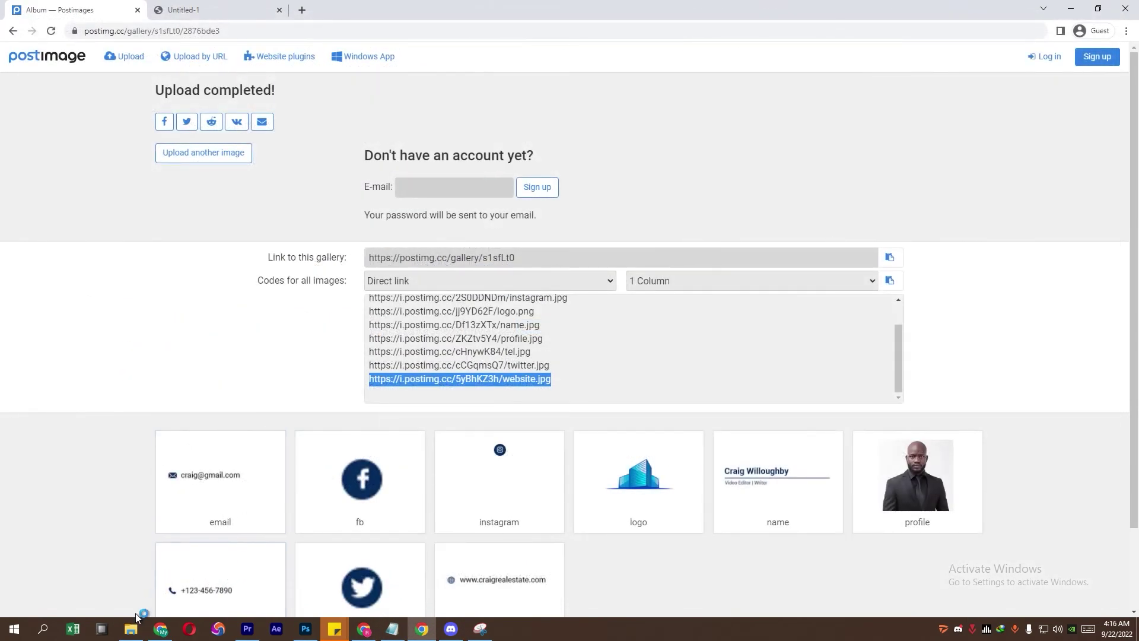
{"action": "left_click", "coordinate": [132, 627]}
Step: Open Signature.html in Chrome, select all, and copy the rendered signature card
{"action": "left_click", "coordinate": [273, 356]}
{"action": "double_click", "coordinate": [325, 173]}
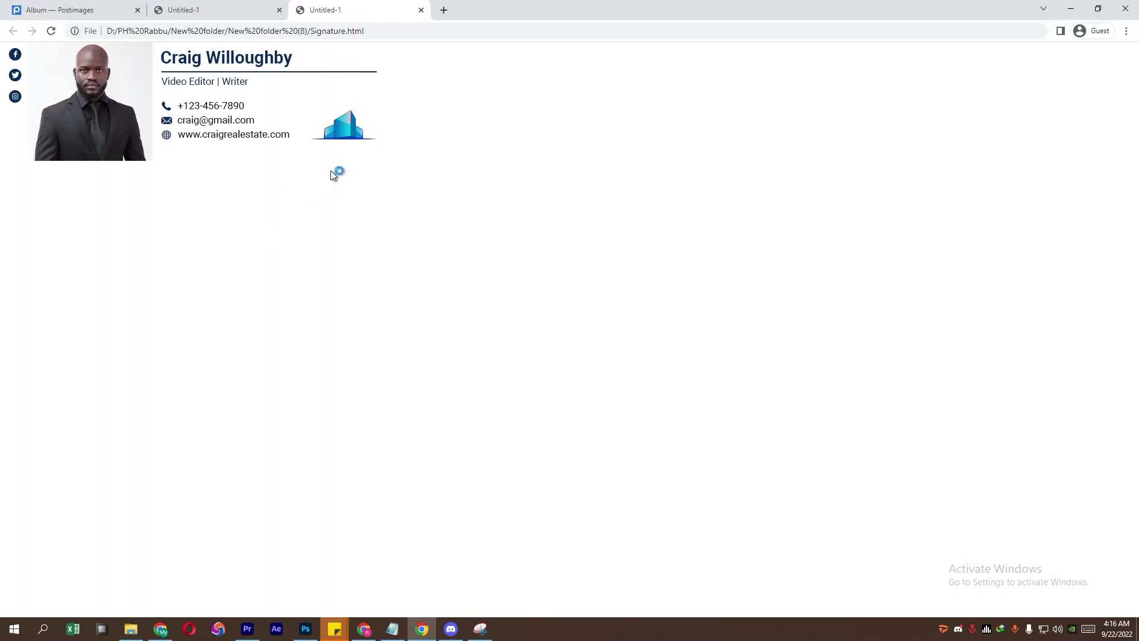
{"action": "key", "text": "ctrl+a"}
{"action": "right_click", "coordinate": [330, 170]}
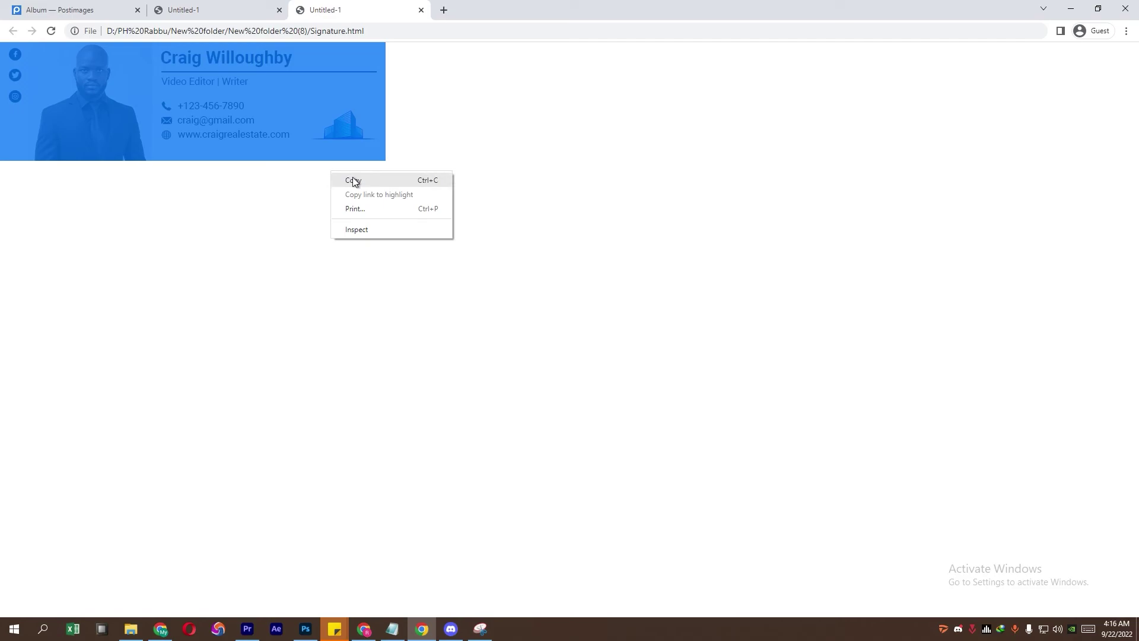
{"action": "left_click", "coordinate": [353, 181]}
{"action": "right_click", "coordinate": [350, 181]}
{"action": "left_click", "coordinate": [354, 189]}
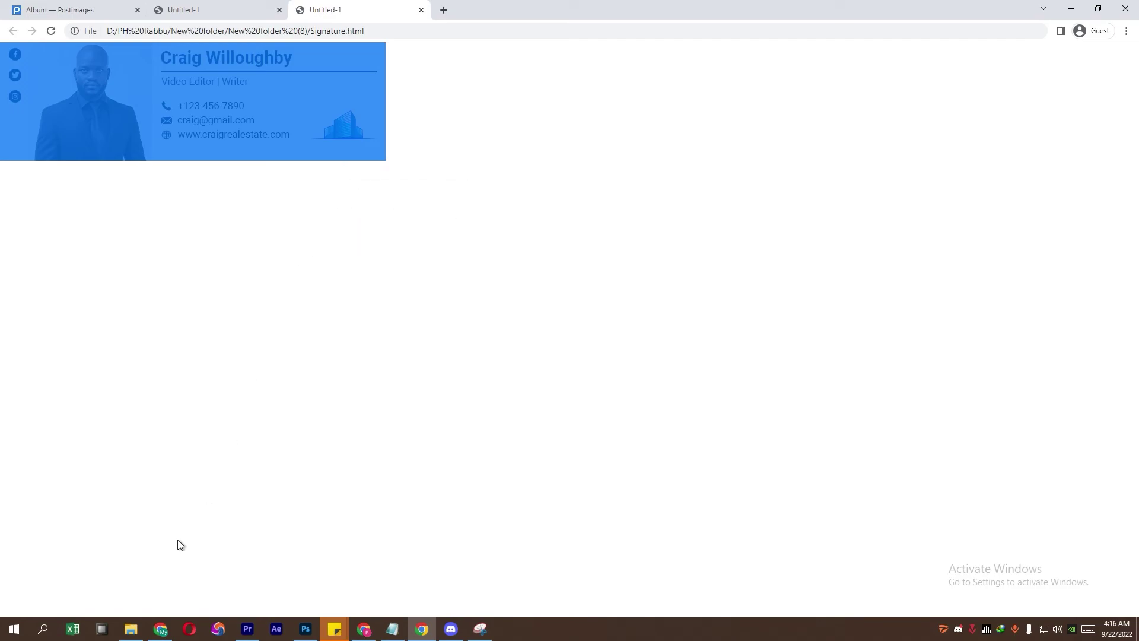
{"action": "left_click", "coordinate": [160, 628]}
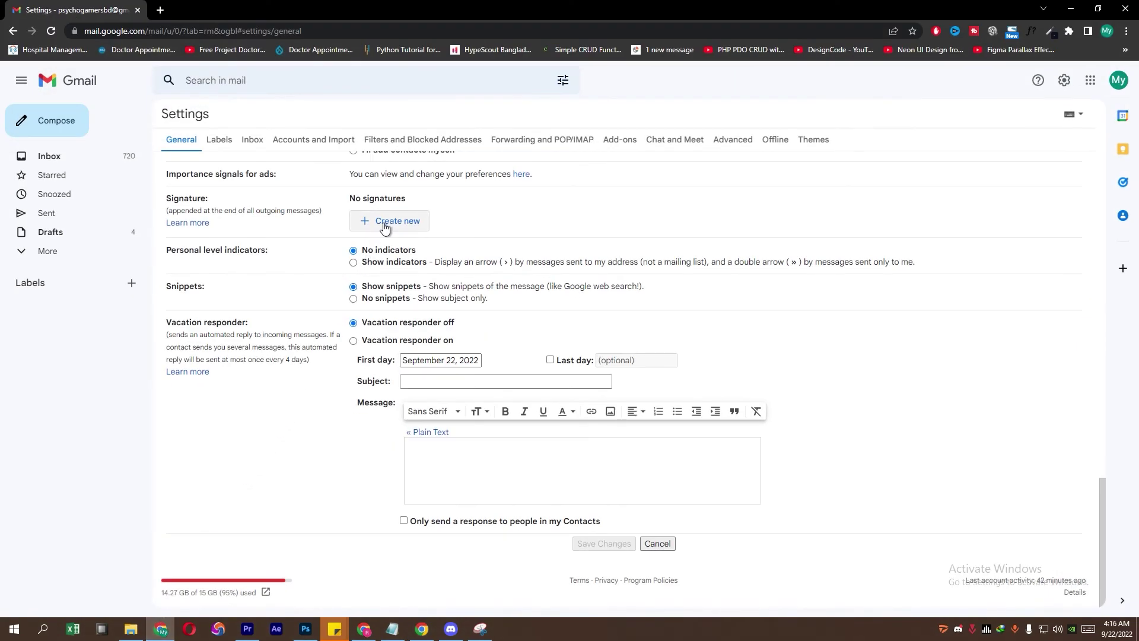
Step: Create a new Gmail signature named 'demo' and paste the copied signature into it
{"action": "left_click", "coordinate": [384, 225]}
{"action": "type", "text": "demo"}
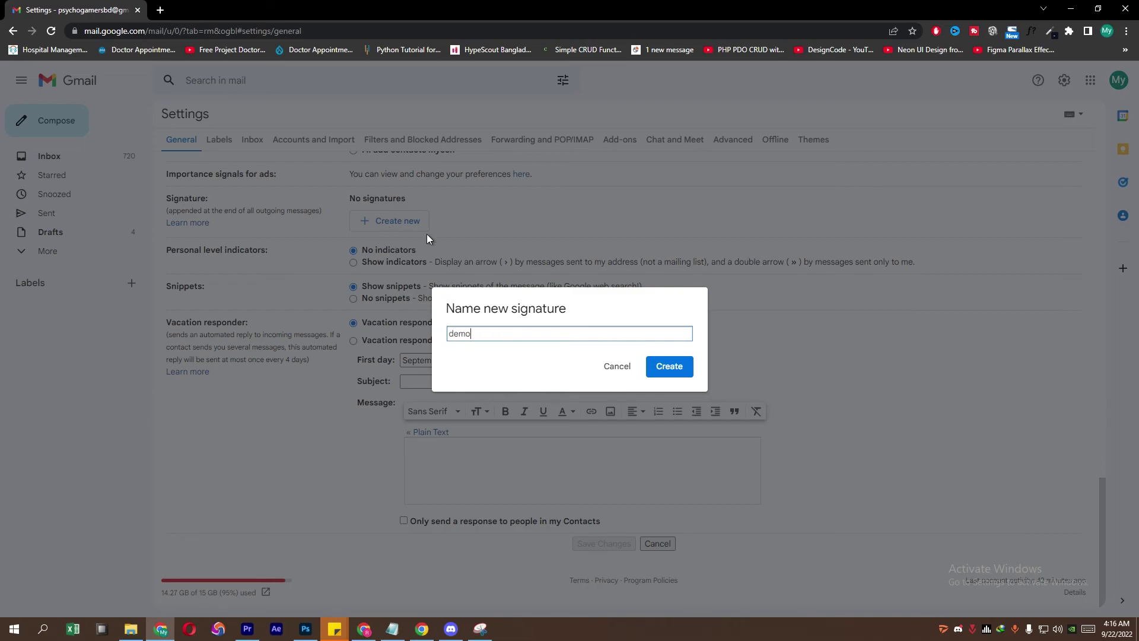
{"action": "left_click", "coordinate": [678, 359]}
{"action": "right_click", "coordinate": [578, 227]}
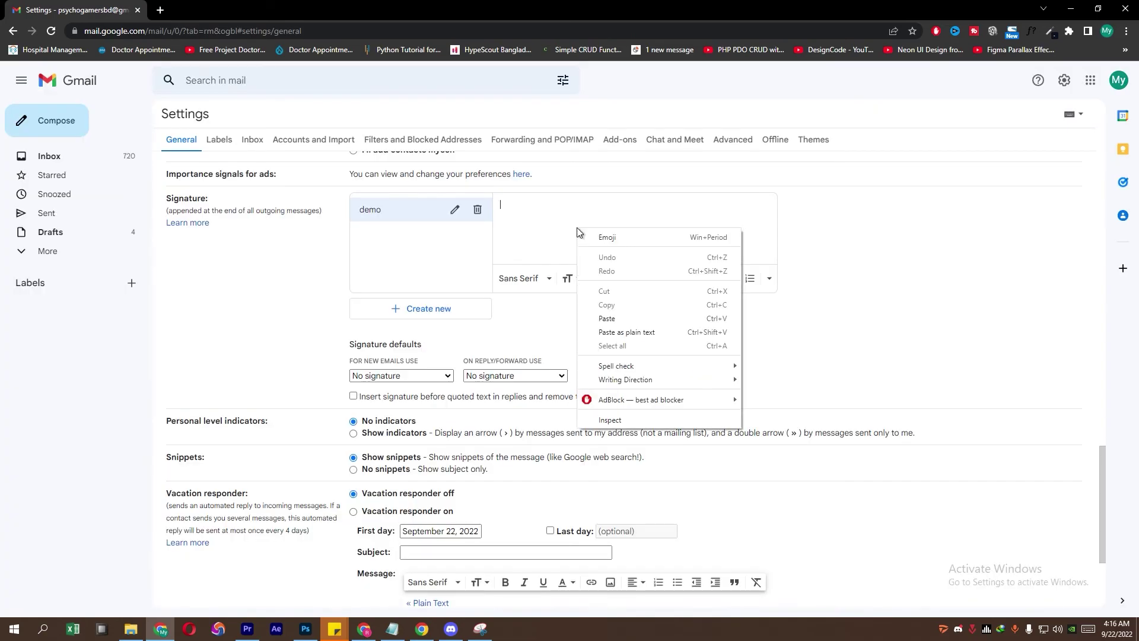
{"action": "left_click", "coordinate": [617, 320]}
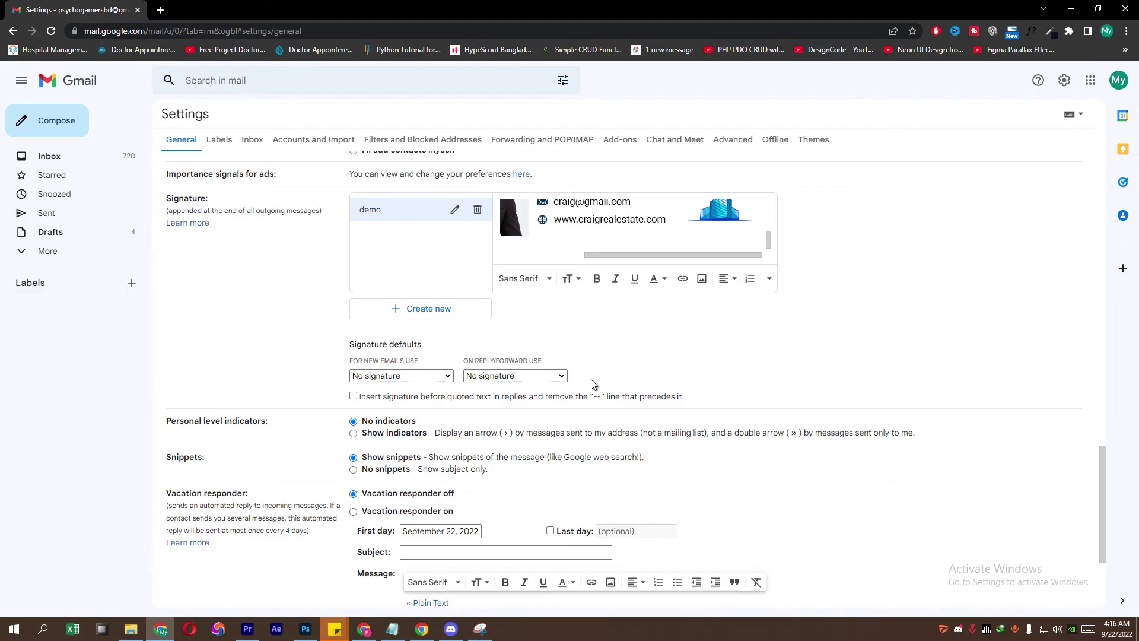
Step: Set 'demo' as the default signature for new emails and save the changes
{"action": "left_click", "coordinate": [401, 375]}
{"action": "left_click", "coordinate": [380, 399]}
{"action": "scroll", "coordinate": [598, 573], "scroll_direction": "down", "scroll_amount": 3}
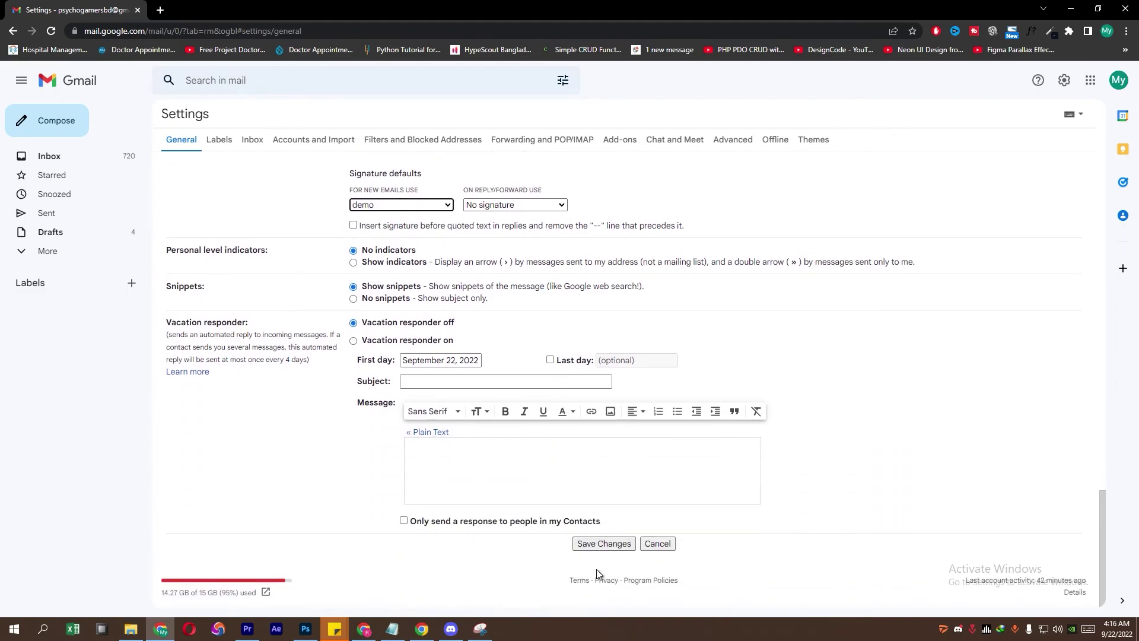
{"action": "left_click", "coordinate": [600, 543]}
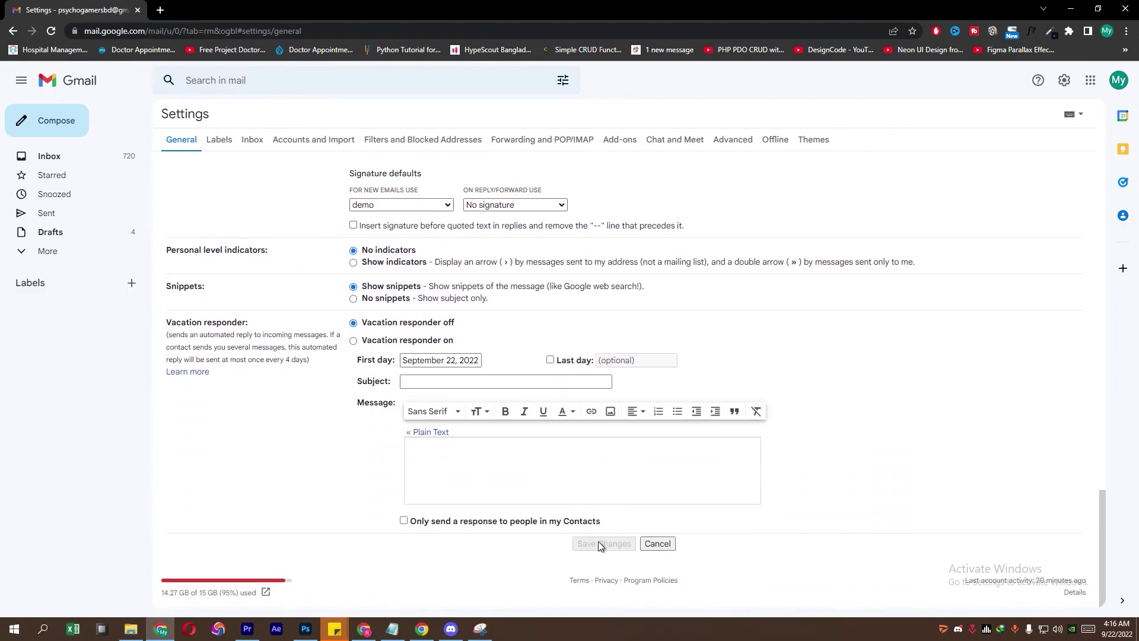
{"action": "left_click", "coordinate": [55, 134]}
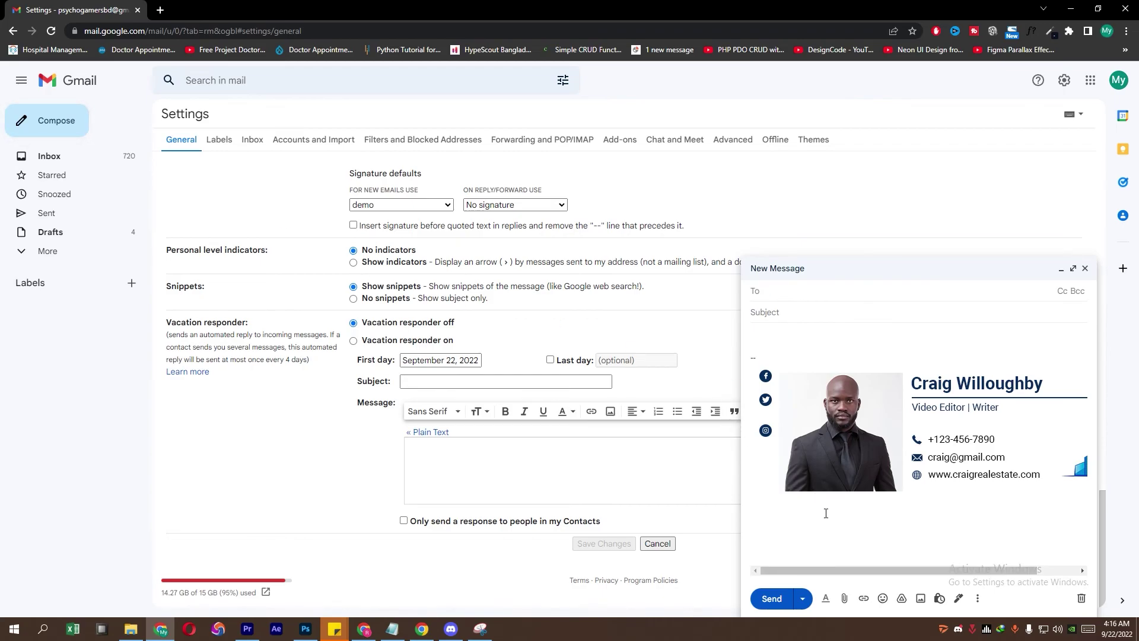
Step: Verify the links on the Facebook, Instagram and Twitter icons and the phone, email and website lines
{"action": "left_click", "coordinate": [765, 376]}
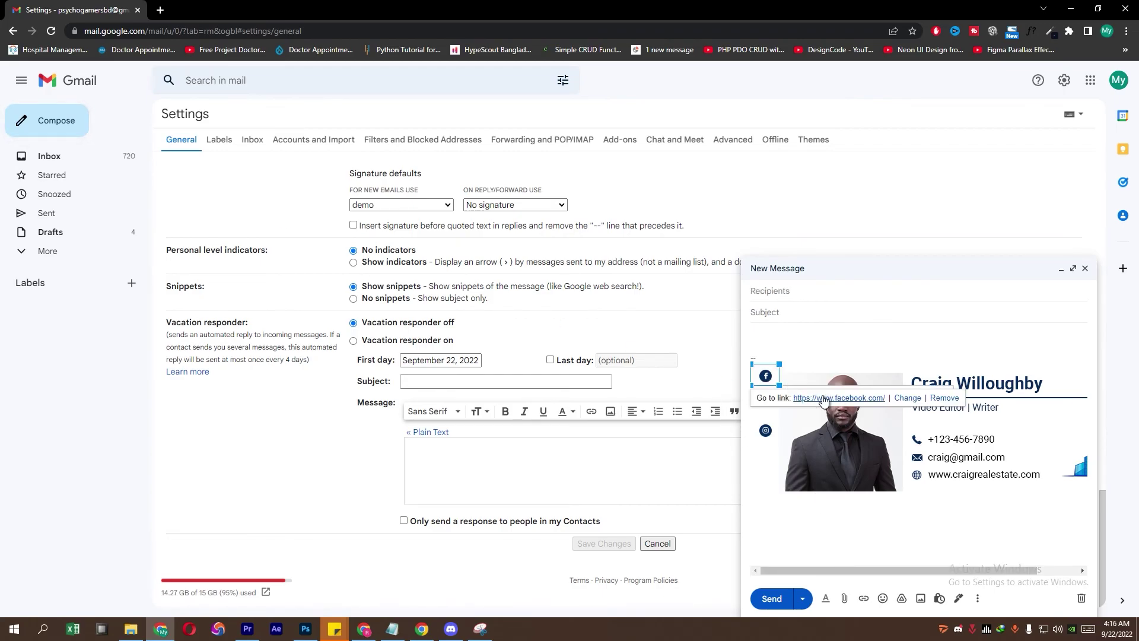
{"action": "left_click", "coordinate": [767, 430]}
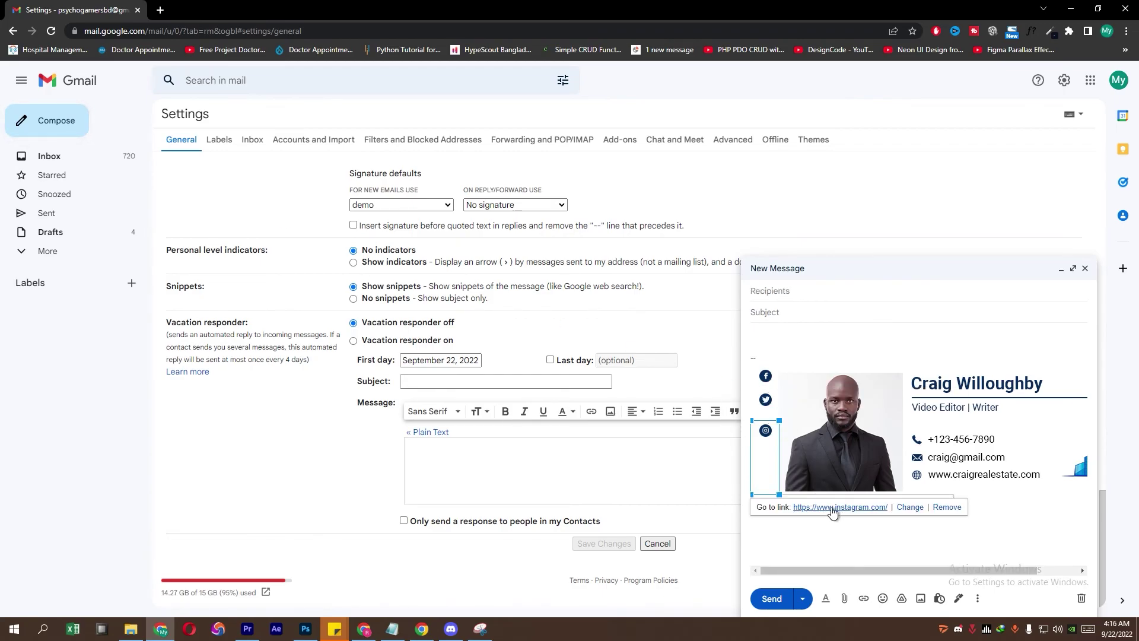
{"action": "left_click", "coordinate": [766, 400]}
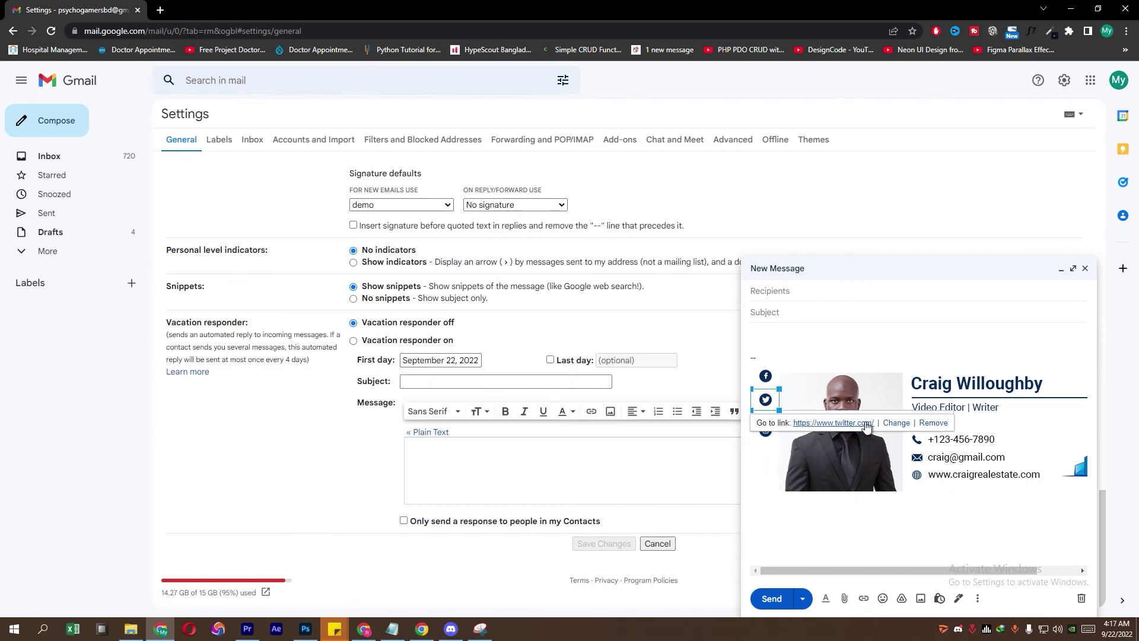
{"action": "left_click", "coordinate": [970, 386]}
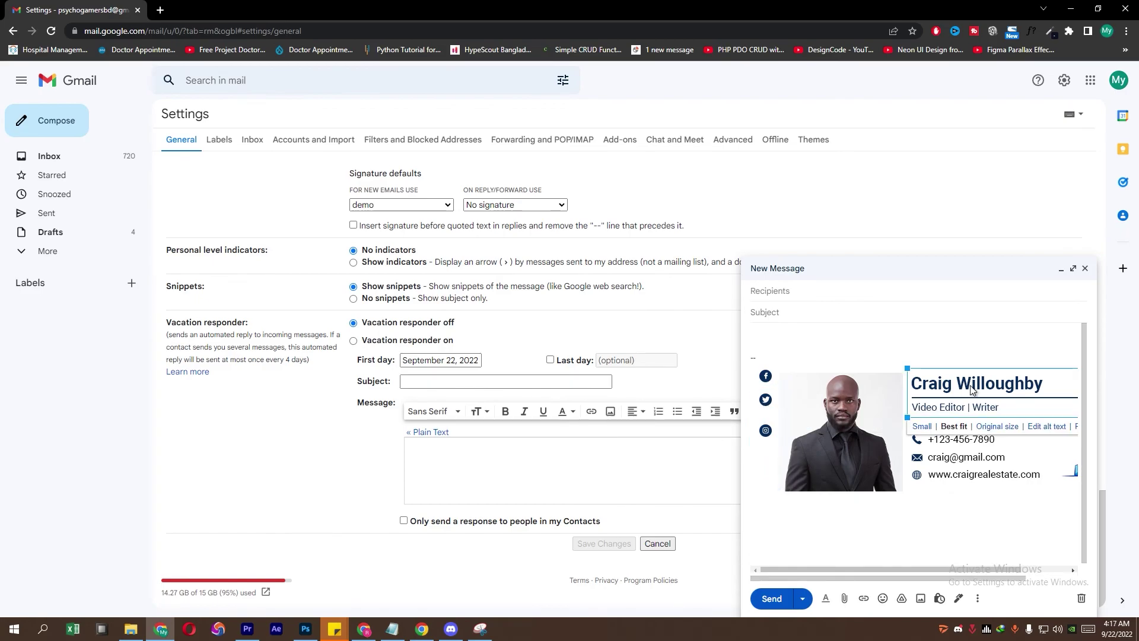
{"action": "left_click", "coordinate": [961, 442]}
{"action": "left_click", "coordinate": [963, 475]}
{"action": "left_click", "coordinate": [962, 463]}
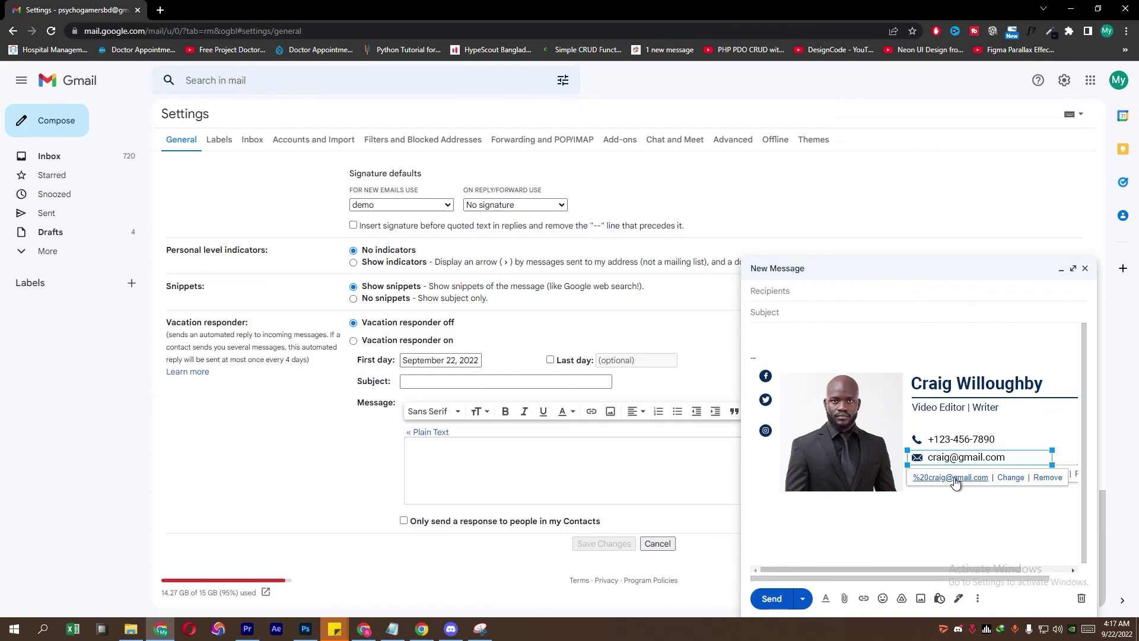
{"action": "left_click", "coordinate": [962, 503]}
{"action": "left_click", "coordinate": [962, 482]}
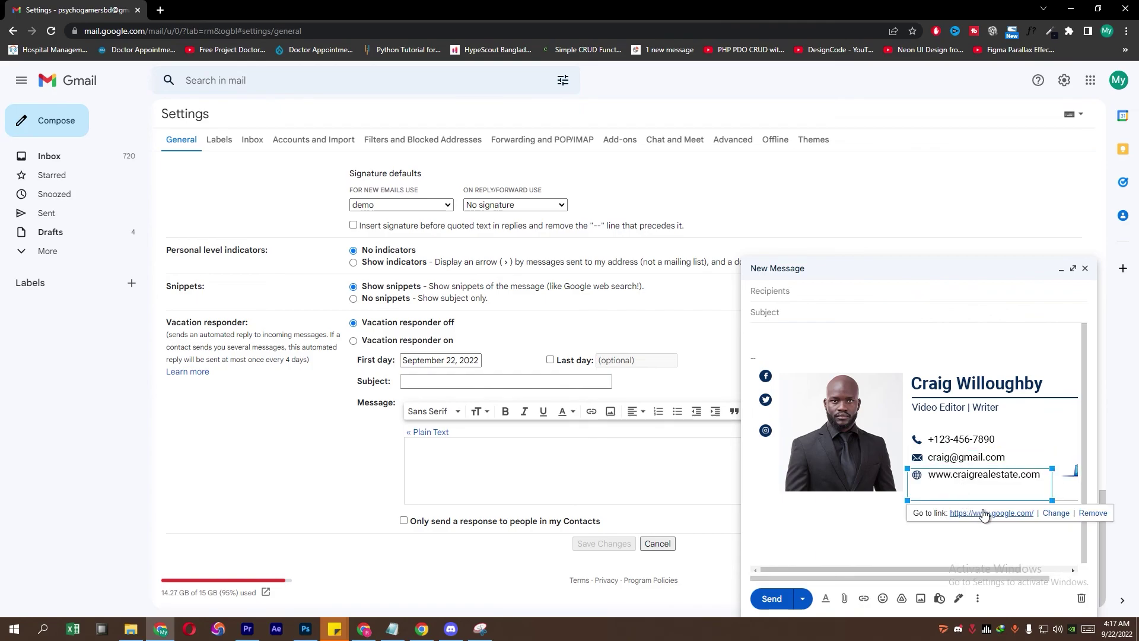